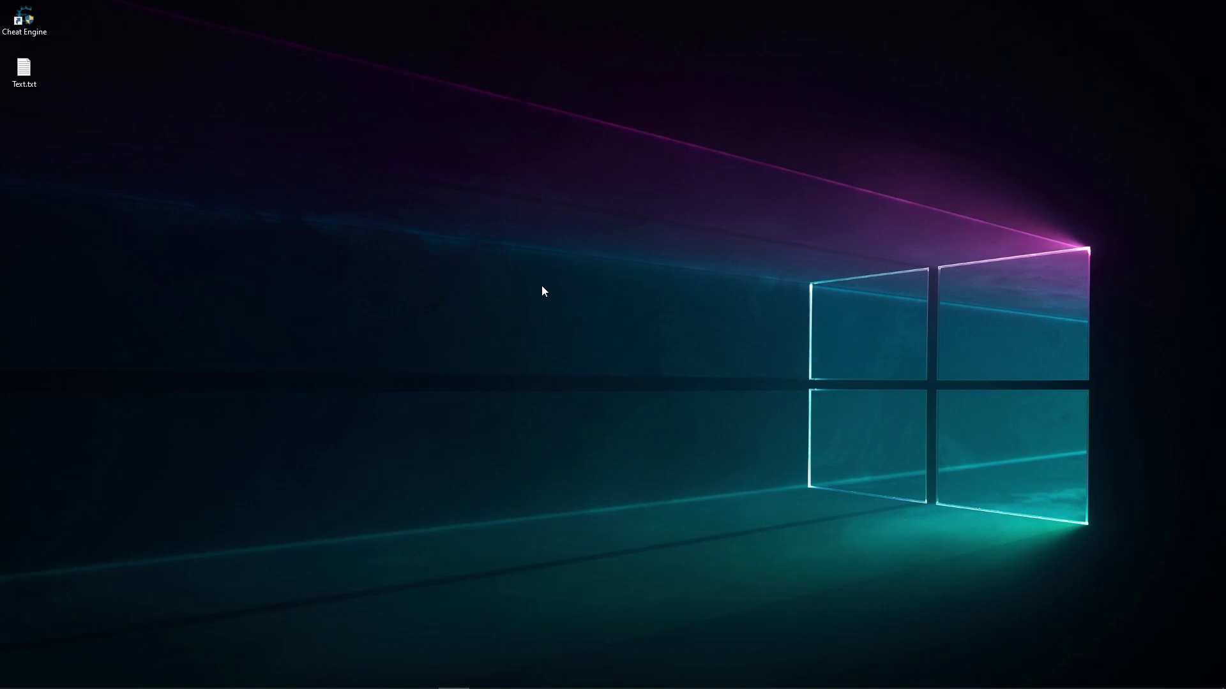
Move Text.txt away from the other desktop icon and create a new WinRAR archive on the desktop.
{"action": "left_click_drag", "start_coordinate": [39, 90], "coordinate": [134, 237]}
{"action": "right_click", "coordinate": [589, 280]}
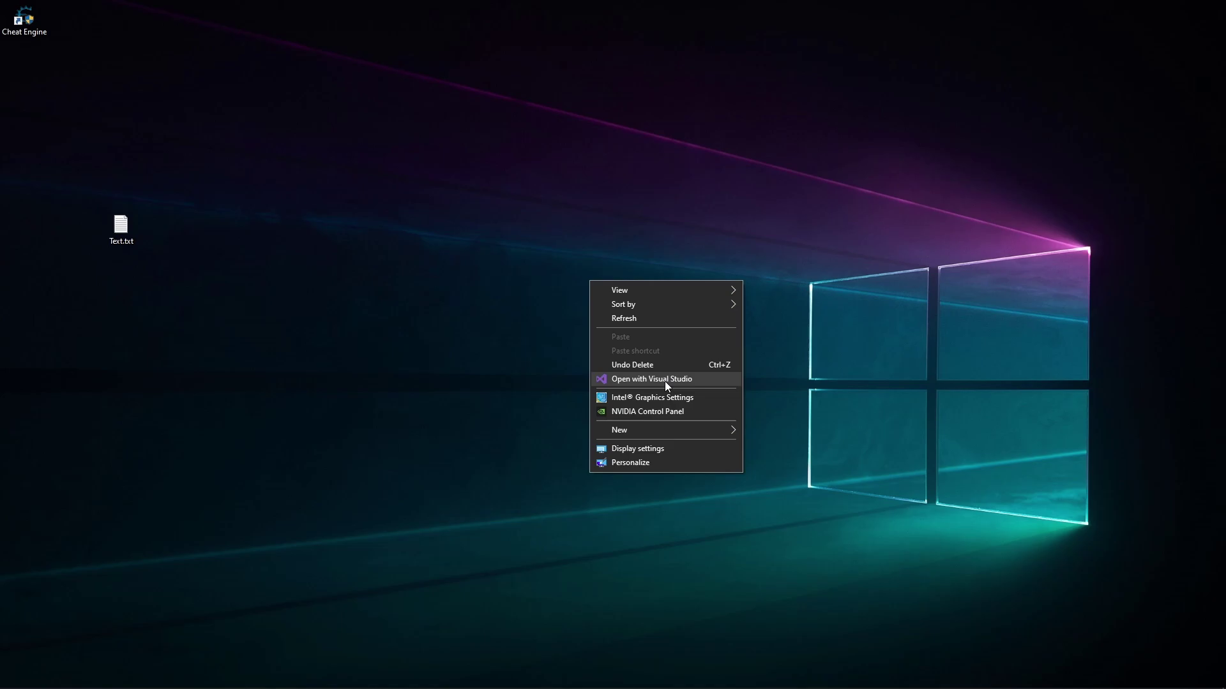
{"action": "mouse_move", "coordinate": [610, 429]}
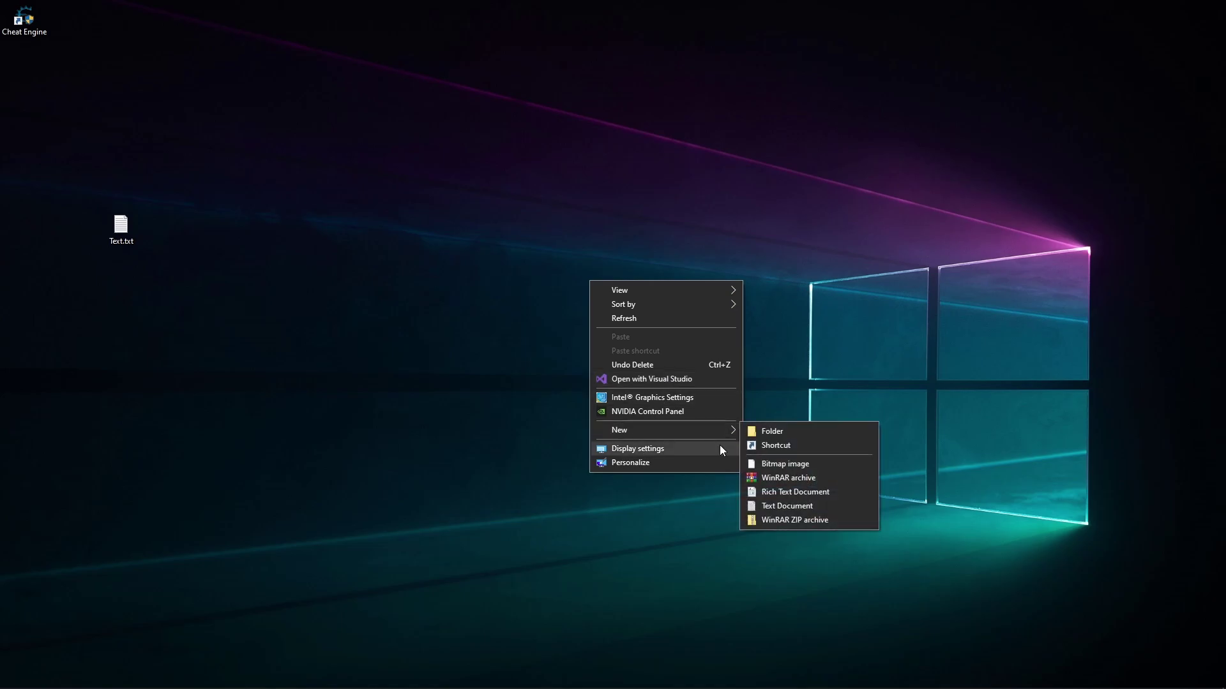
{"action": "left_click", "coordinate": [768, 478]}
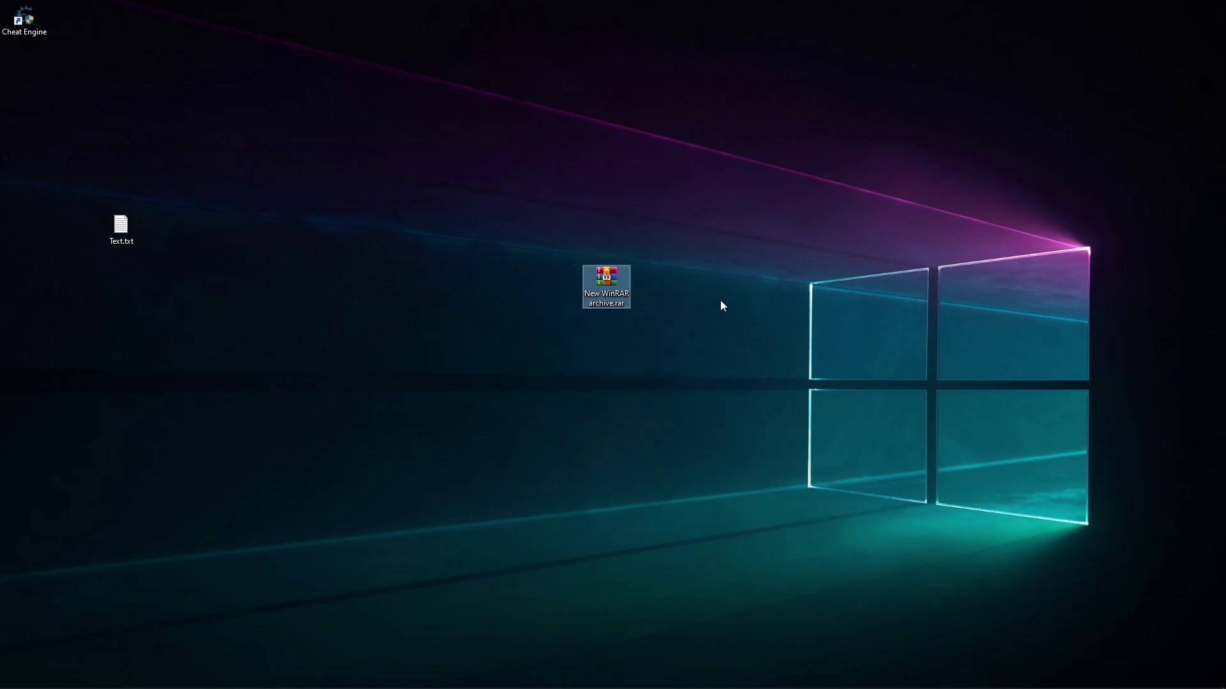
Open the new WinRAR archive repeatedly to examine the license purchase reminder, dismissing it and closing the archive each time.
{"action": "double_click", "coordinate": [615, 278]}
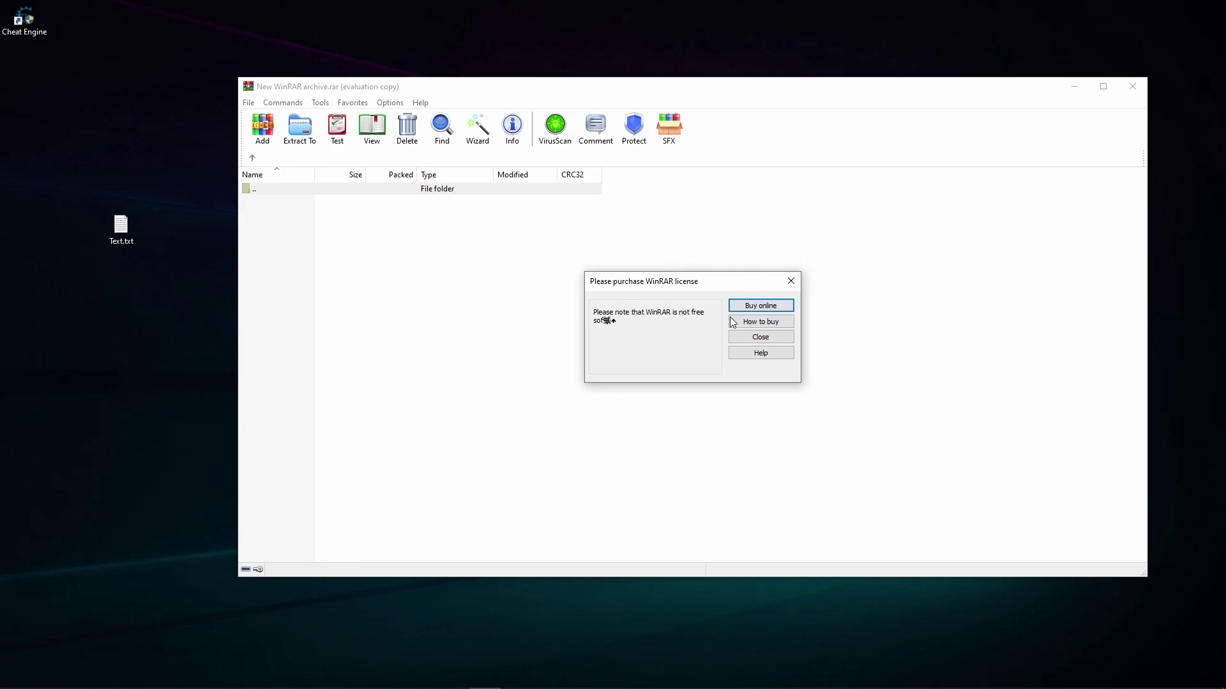
{"action": "left_click", "coordinate": [790, 282]}
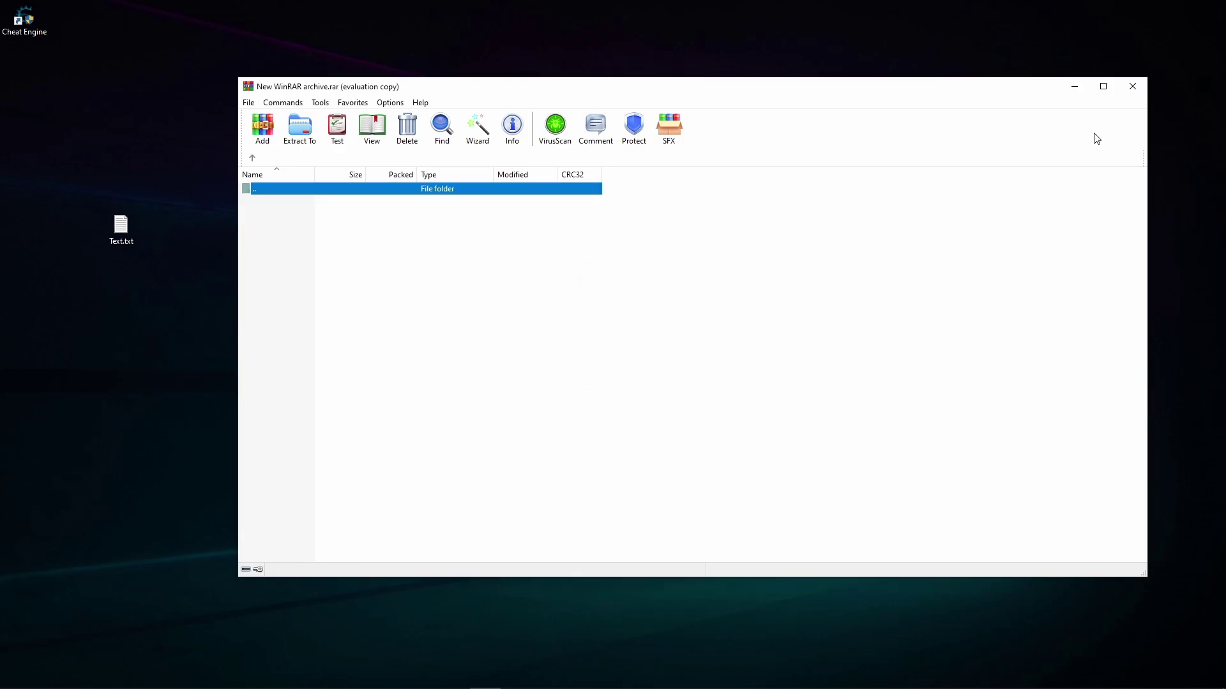
{"action": "left_click", "coordinate": [1132, 87]}
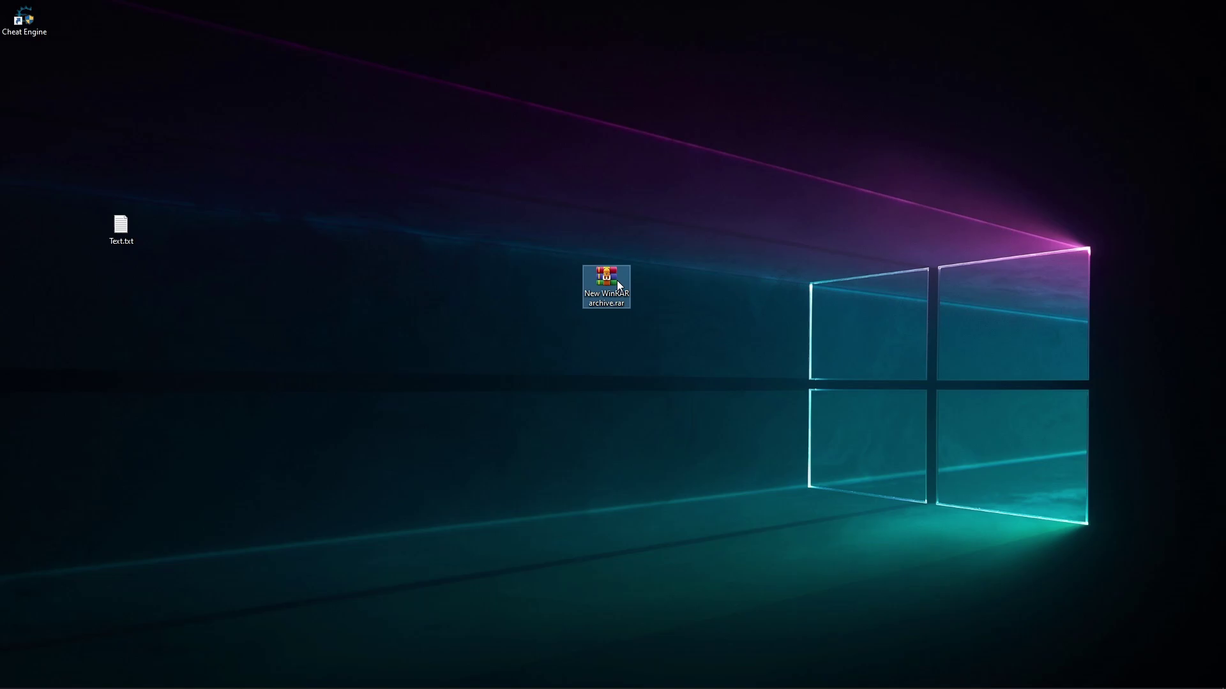
{"action": "double_click", "coordinate": [617, 282]}
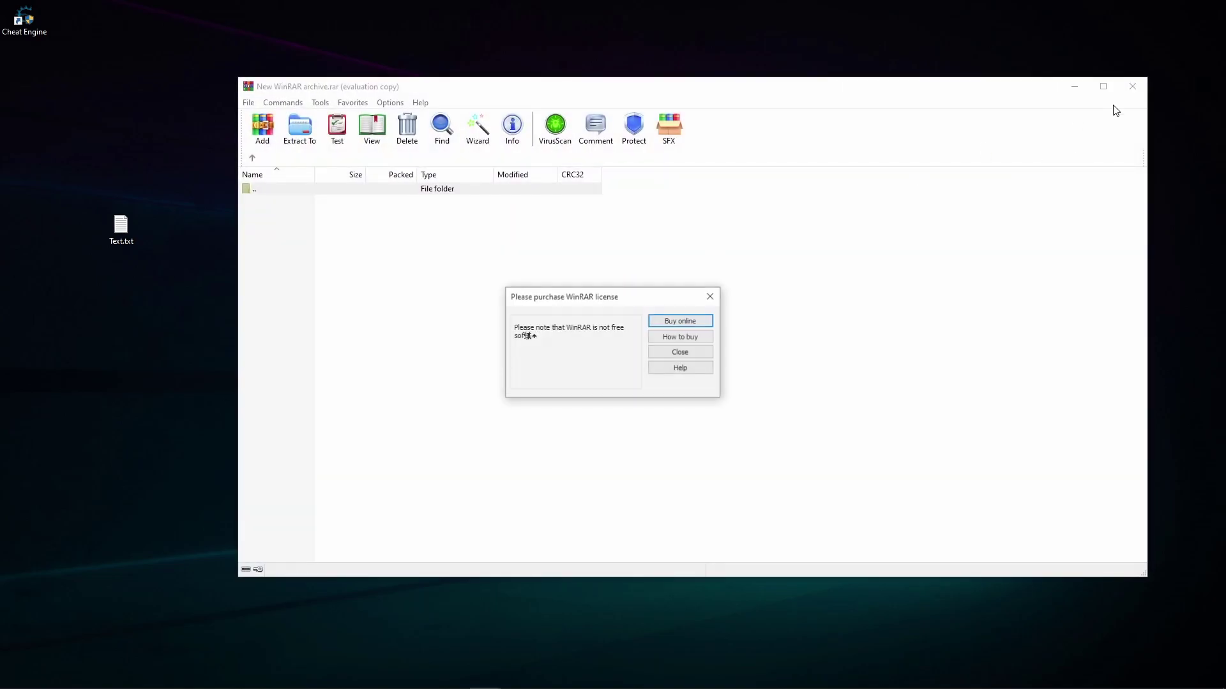
{"action": "left_click", "coordinate": [712, 295]}
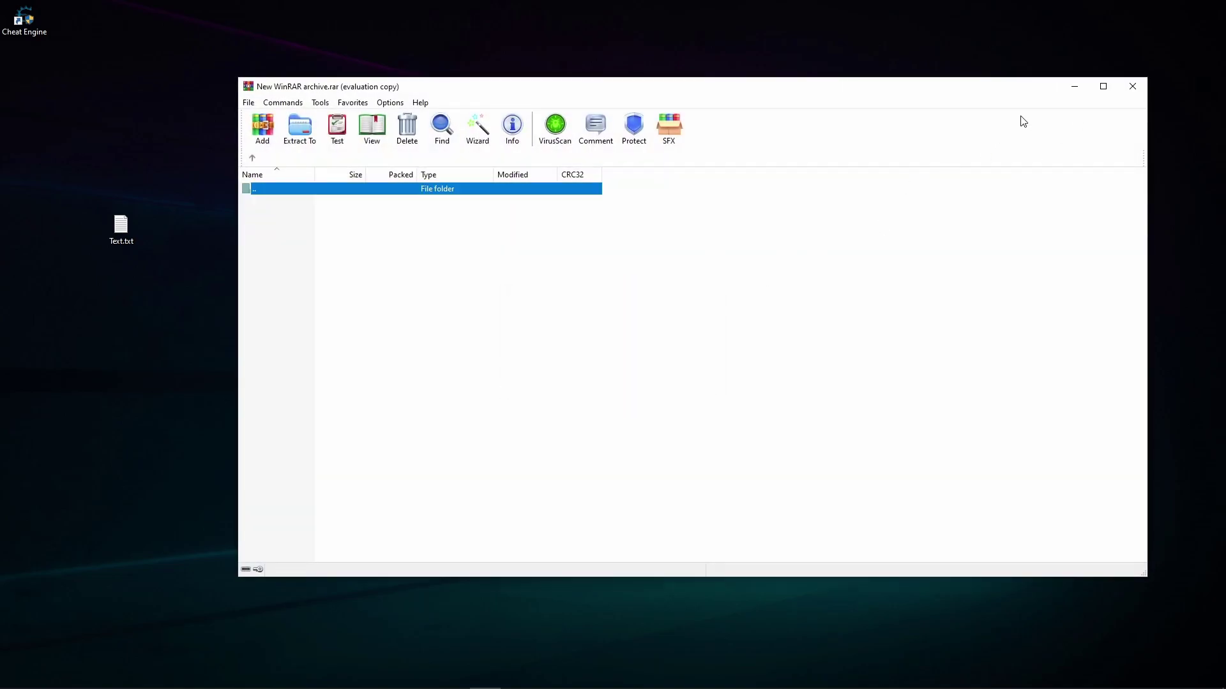
{"action": "left_click", "coordinate": [1132, 85]}
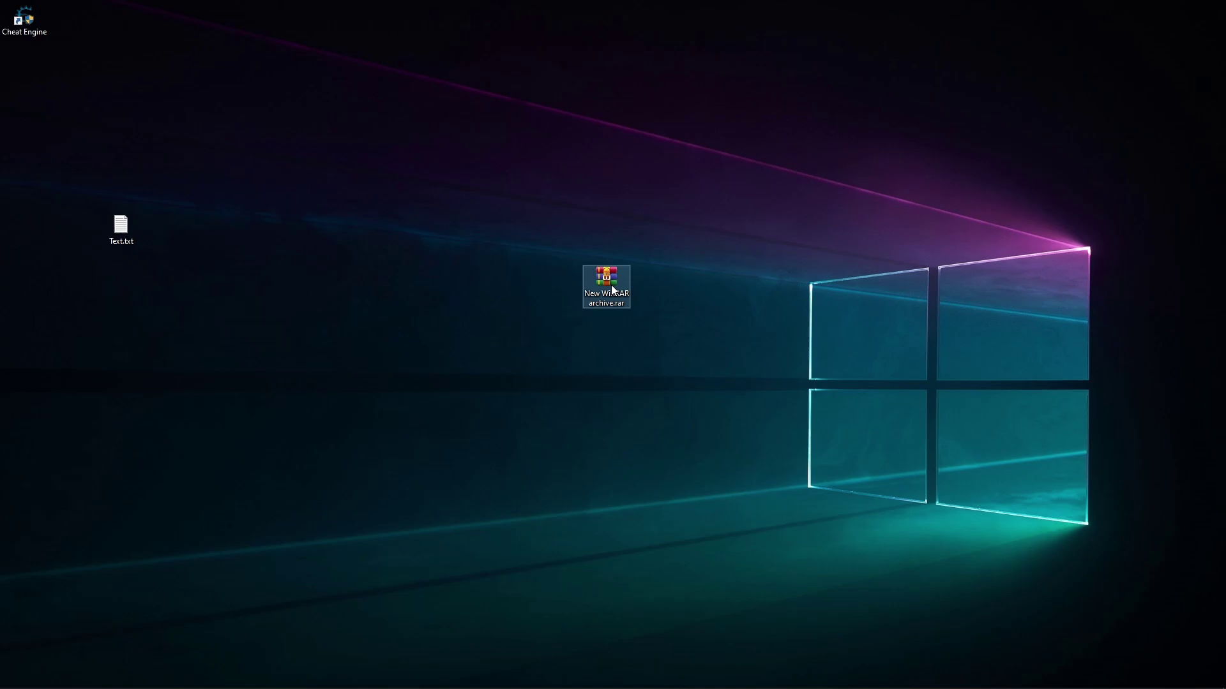
{"action": "double_click", "coordinate": [611, 285]}
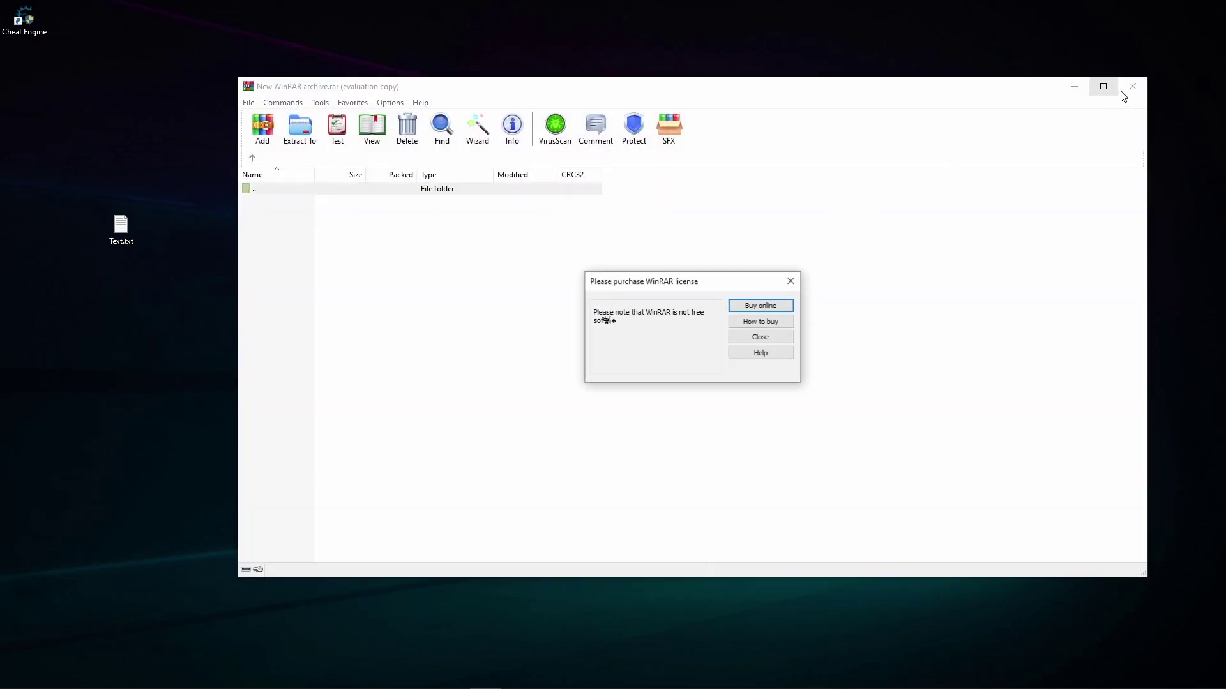
{"action": "left_click", "coordinate": [790, 281]}
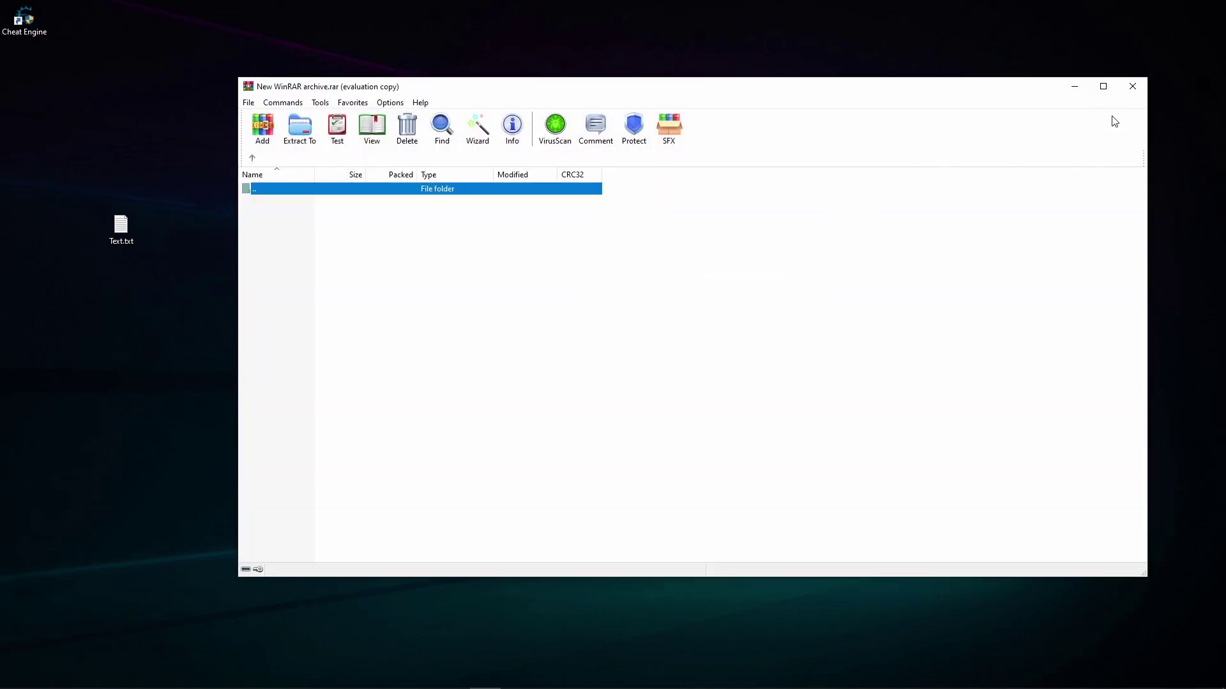
{"action": "left_click", "coordinate": [1132, 86]}
{"action": "double_click", "coordinate": [611, 272]}
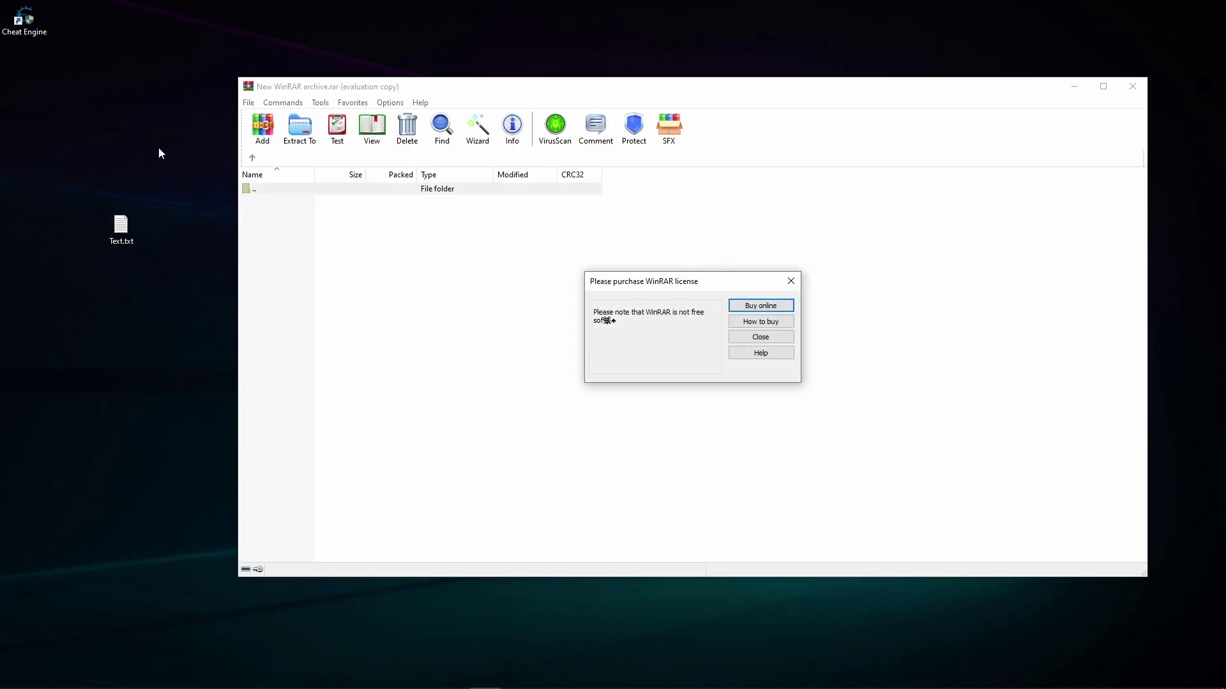
{"action": "left_click", "coordinate": [790, 282]}
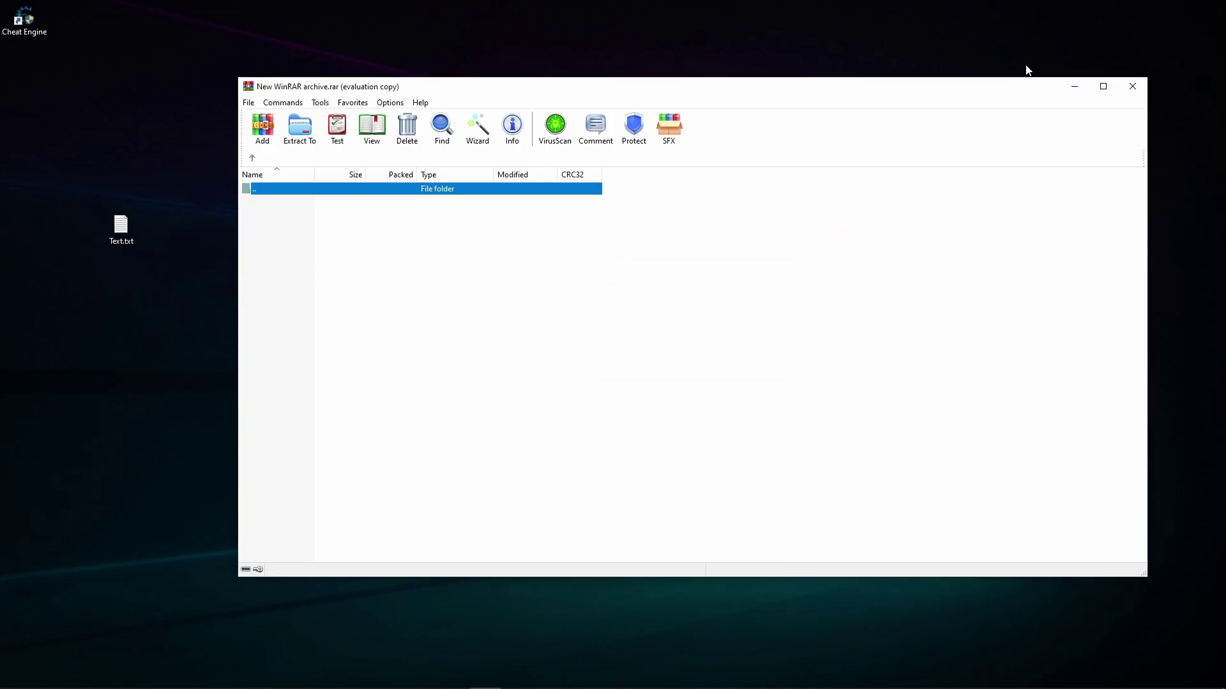
{"action": "left_click", "coordinate": [1131, 86]}
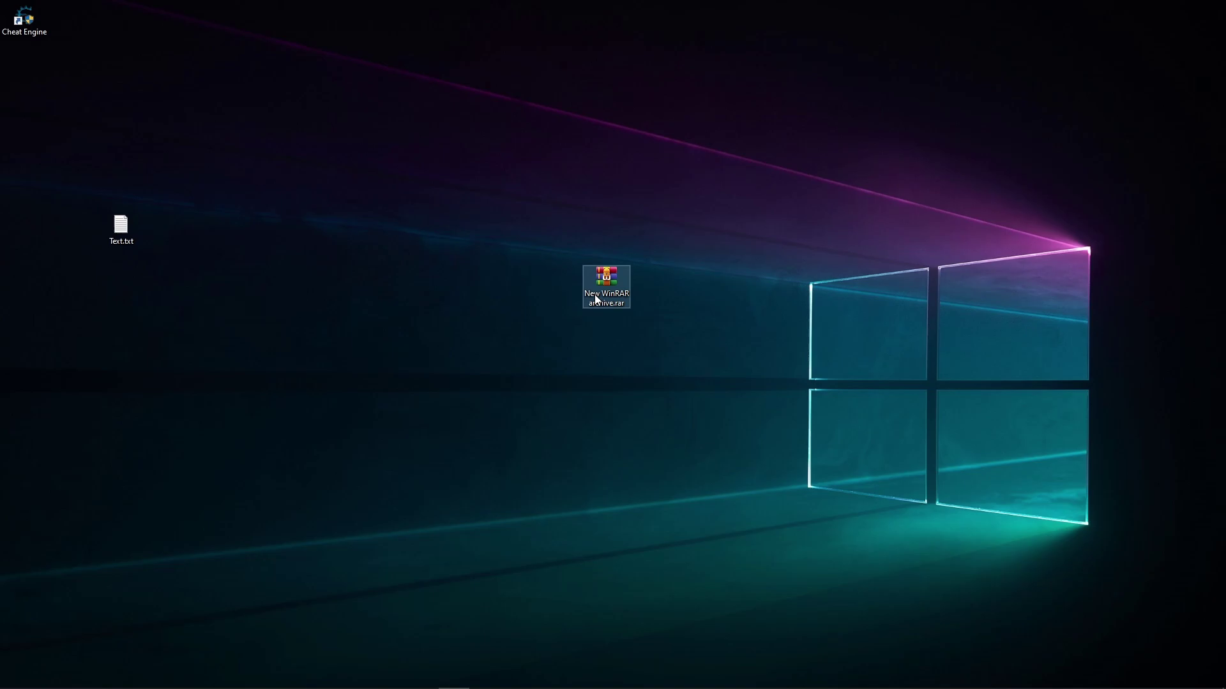
{"action": "double_click", "coordinate": [595, 295]}
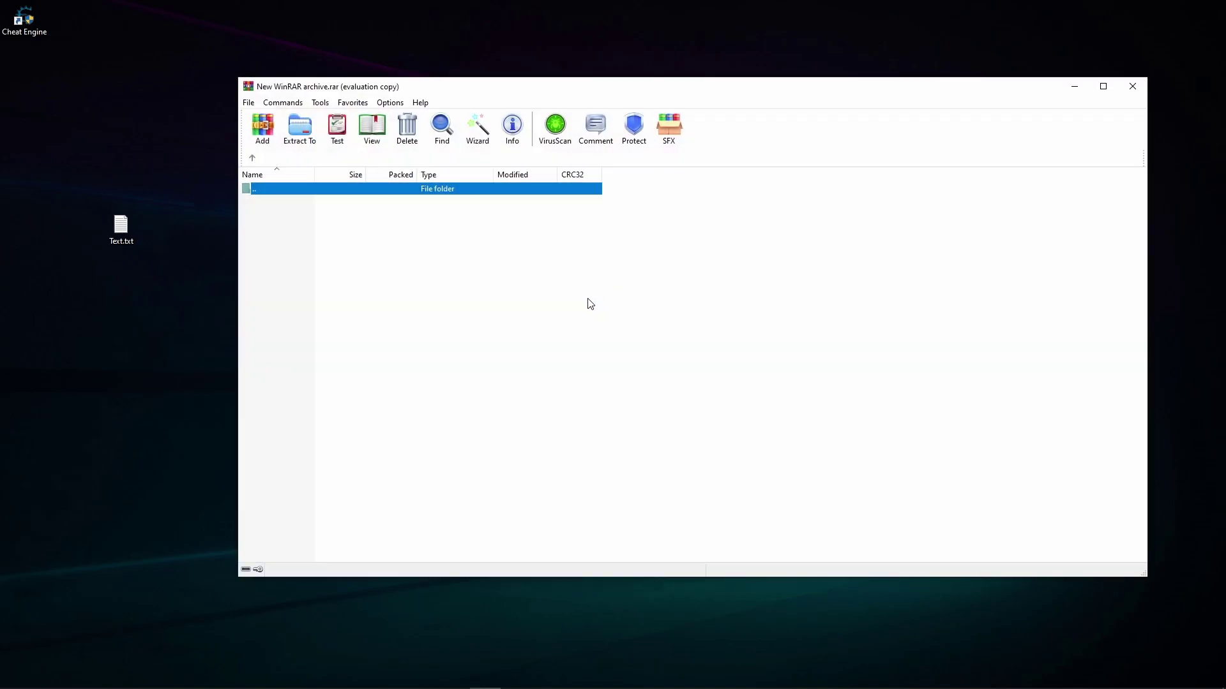
{"action": "left_click", "coordinate": [791, 282]}
{"action": "left_click", "coordinate": [1132, 86]}
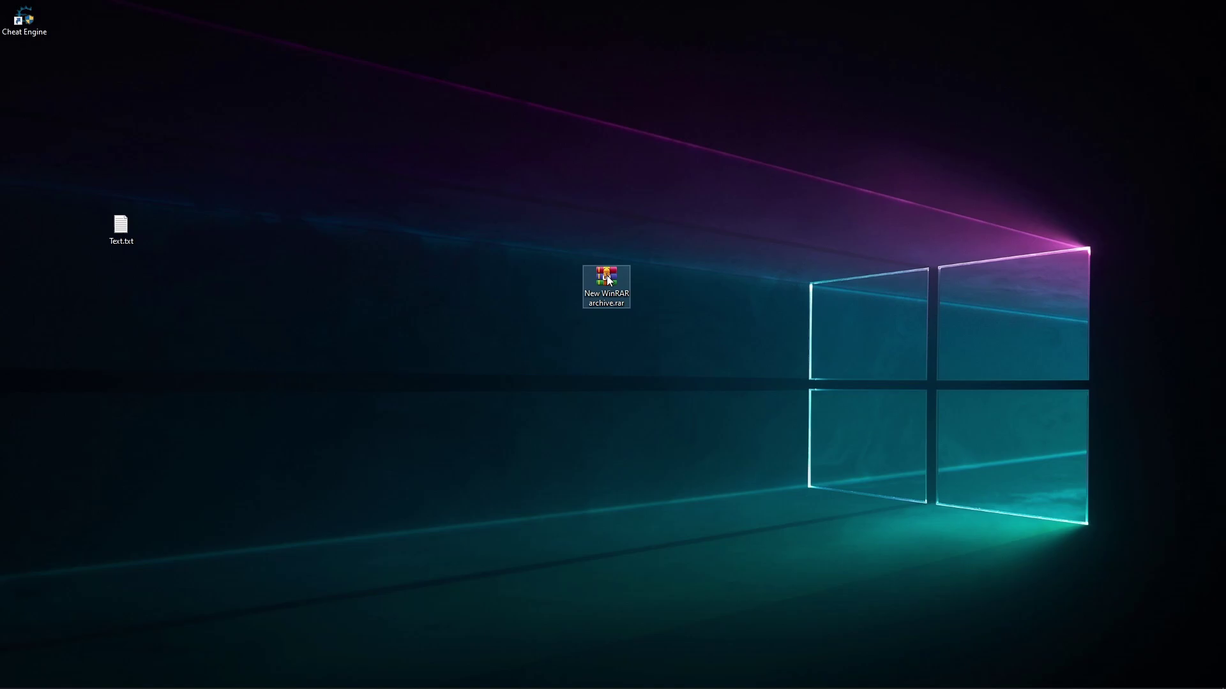
{"action": "double_click", "coordinate": [608, 279]}
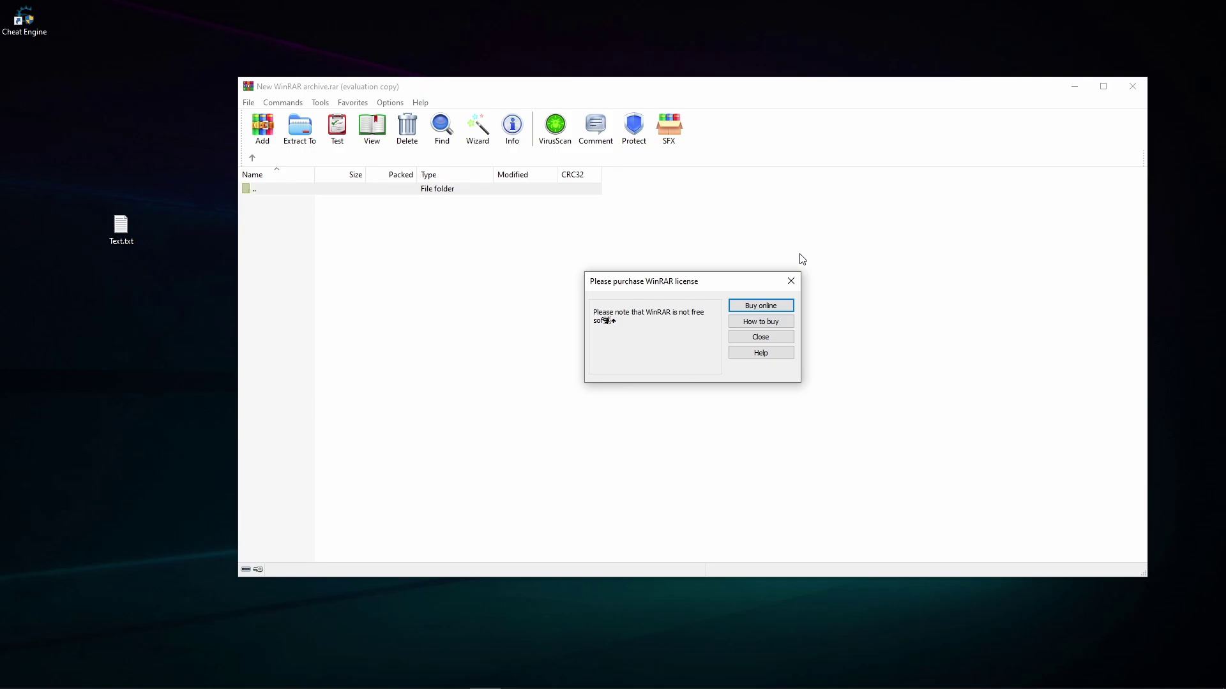
{"action": "left_click", "coordinate": [790, 281]}
{"action": "left_click", "coordinate": [1139, 88]}
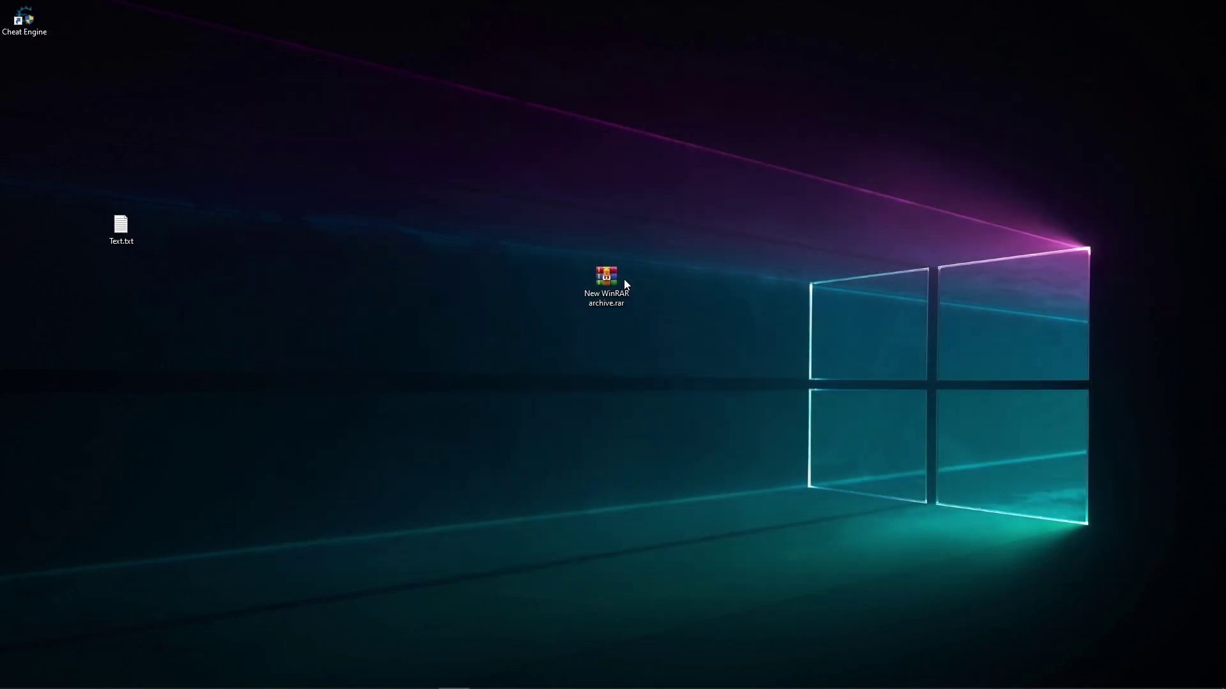
Open the archive, test moving the license reminder around over the main window, and close both windows.
{"action": "double_click", "coordinate": [623, 285]}
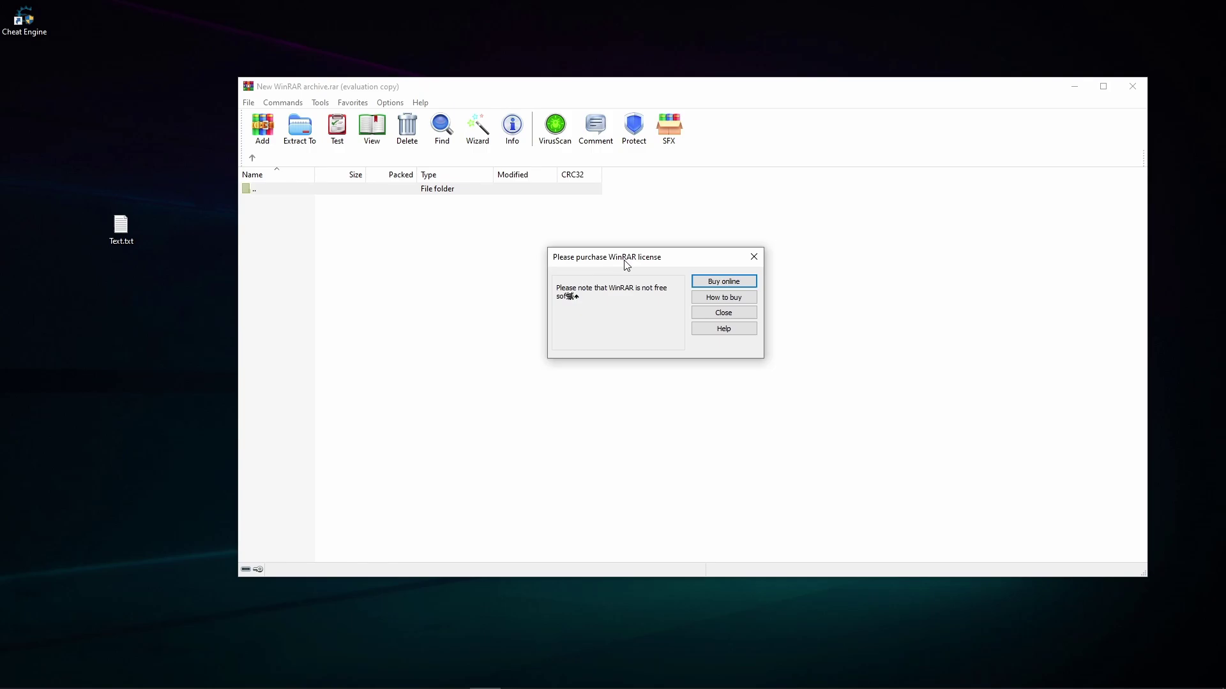
{"action": "left_click_drag", "start_coordinate": [626, 265], "coordinate": [653, 306]}
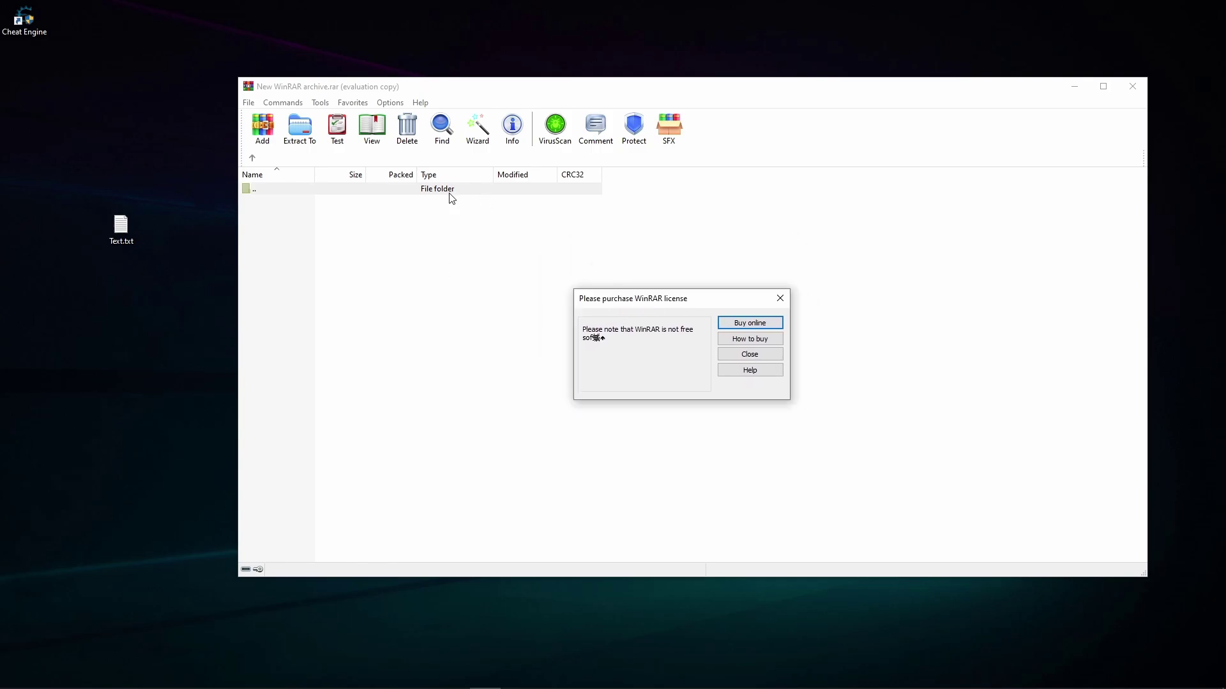
{"action": "left_click_drag", "start_coordinate": [667, 295], "coordinate": [680, 286]}
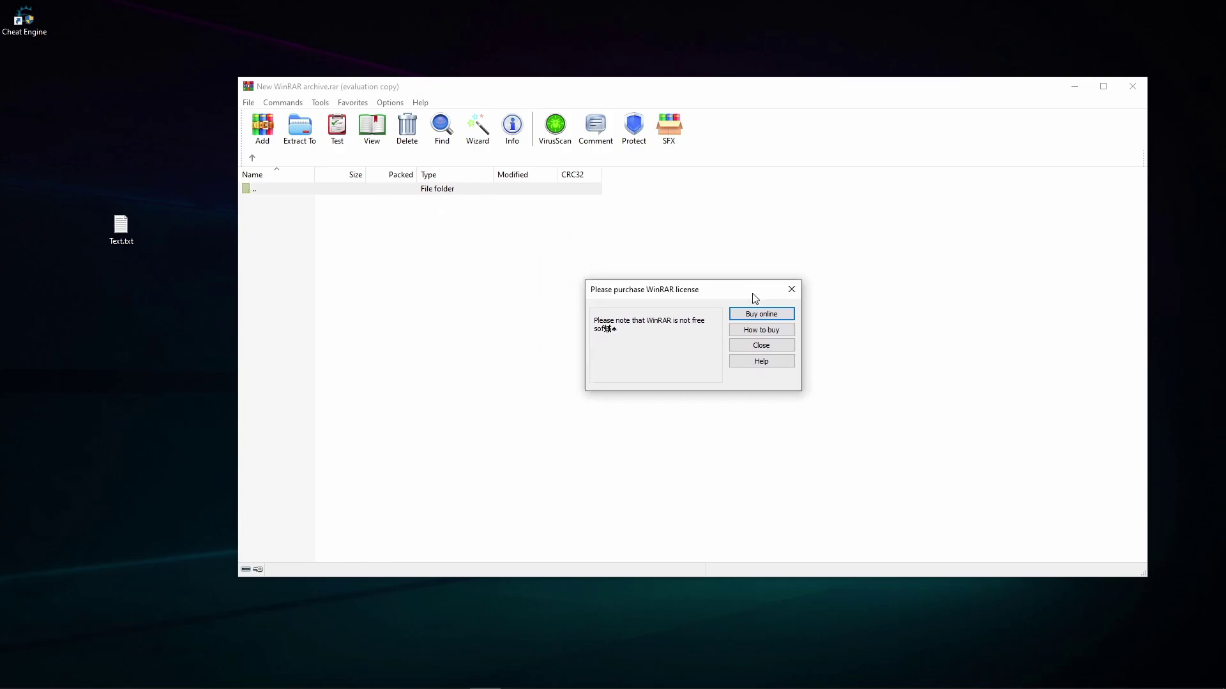
{"action": "left_click", "coordinate": [792, 290]}
{"action": "left_click", "coordinate": [1132, 86]}
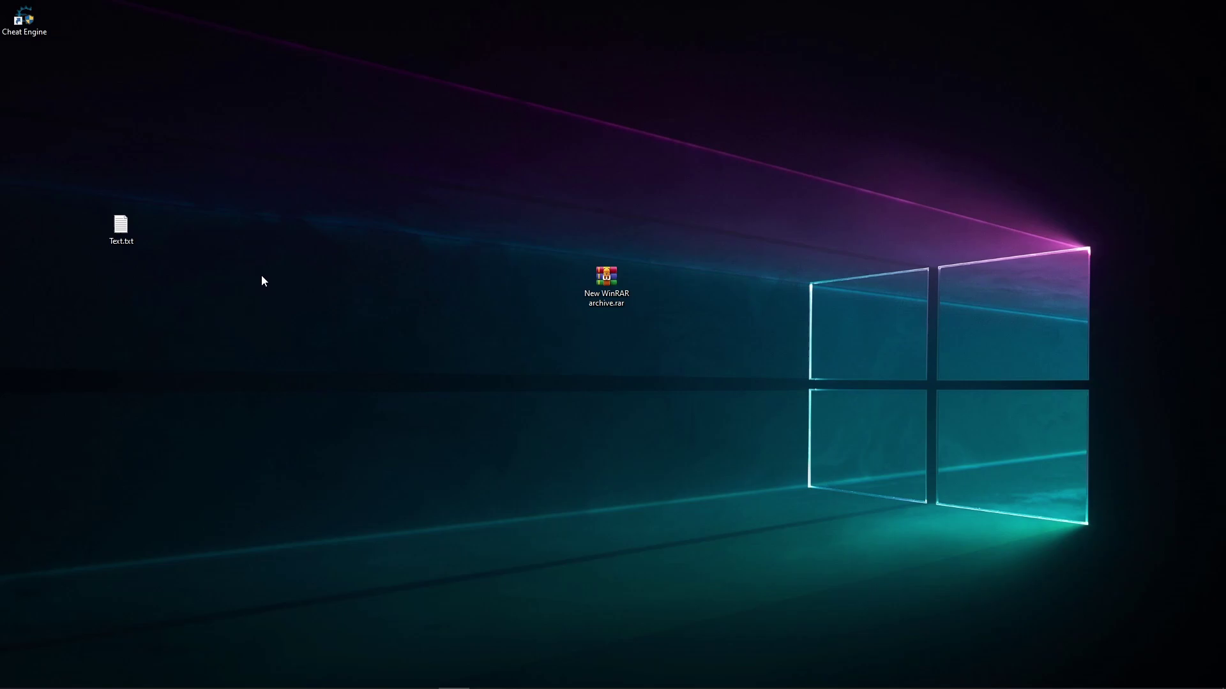
Move Text.txt to a free spot on the desktop closer to the WinRAR archive.
{"action": "left_click_drag", "start_coordinate": [297, 167], "coordinate": [299, 176]}
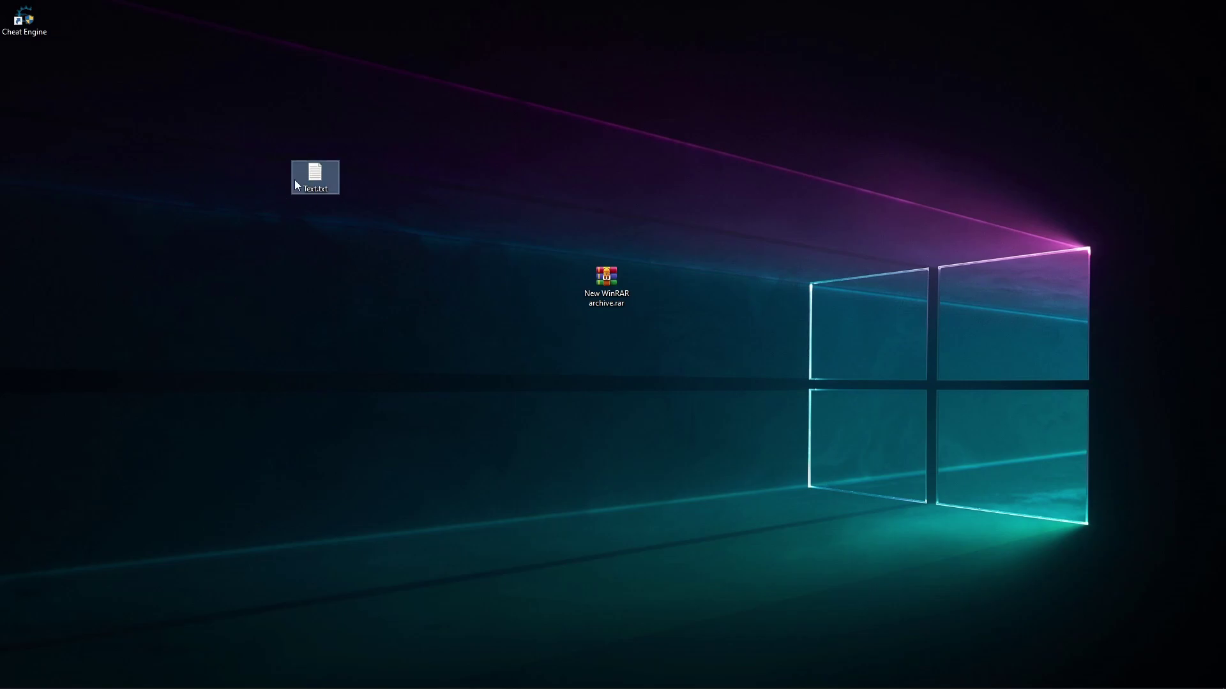
{"action": "left_click", "coordinate": [251, 204]}
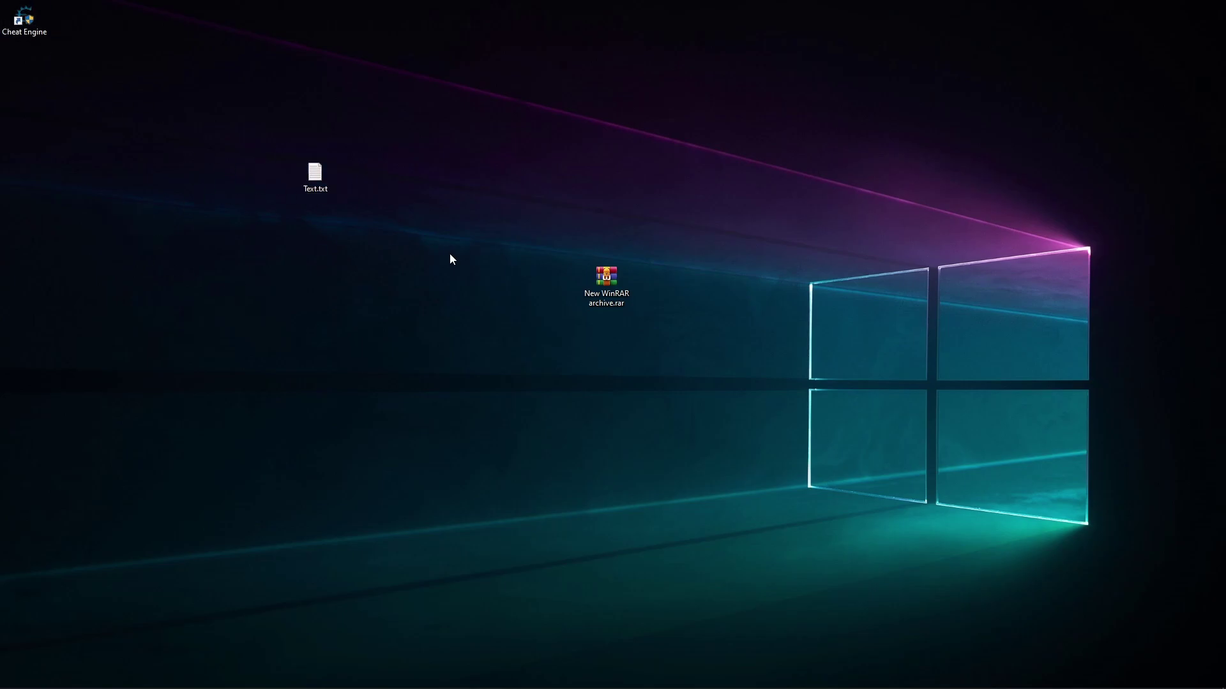
Open the archive to view the trial expiry notification, and close the WinRAR window.
{"action": "double_click", "coordinate": [606, 297]}
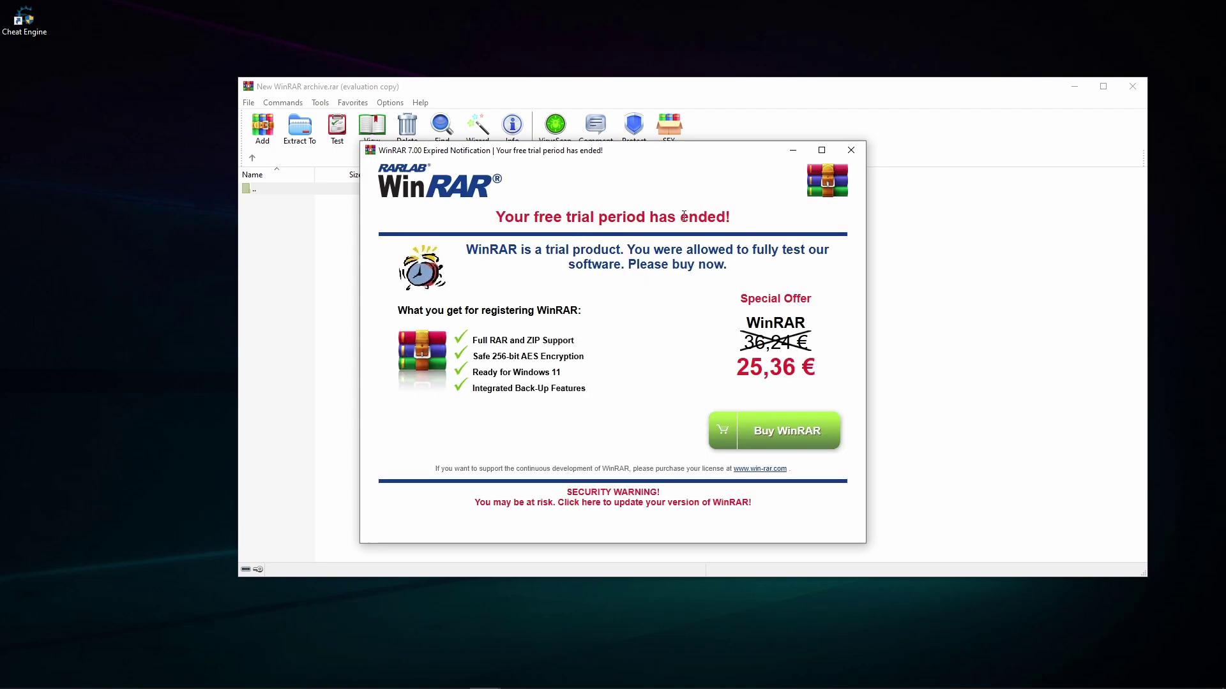
{"action": "left_click_drag", "start_coordinate": [569, 157], "coordinate": [292, 237]}
{"action": "left_click", "coordinate": [1125, 89]}
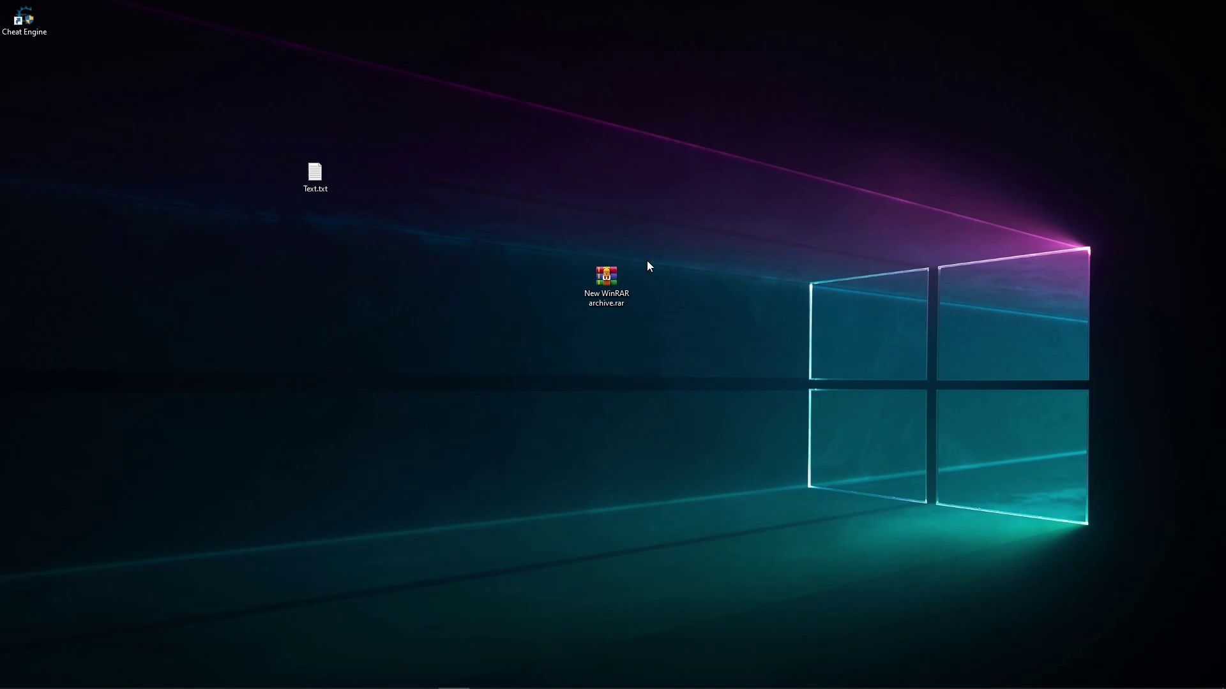
Open the archive and try to use the main WinRAR window while the license reminder is still open.
{"action": "double_click", "coordinate": [623, 275]}
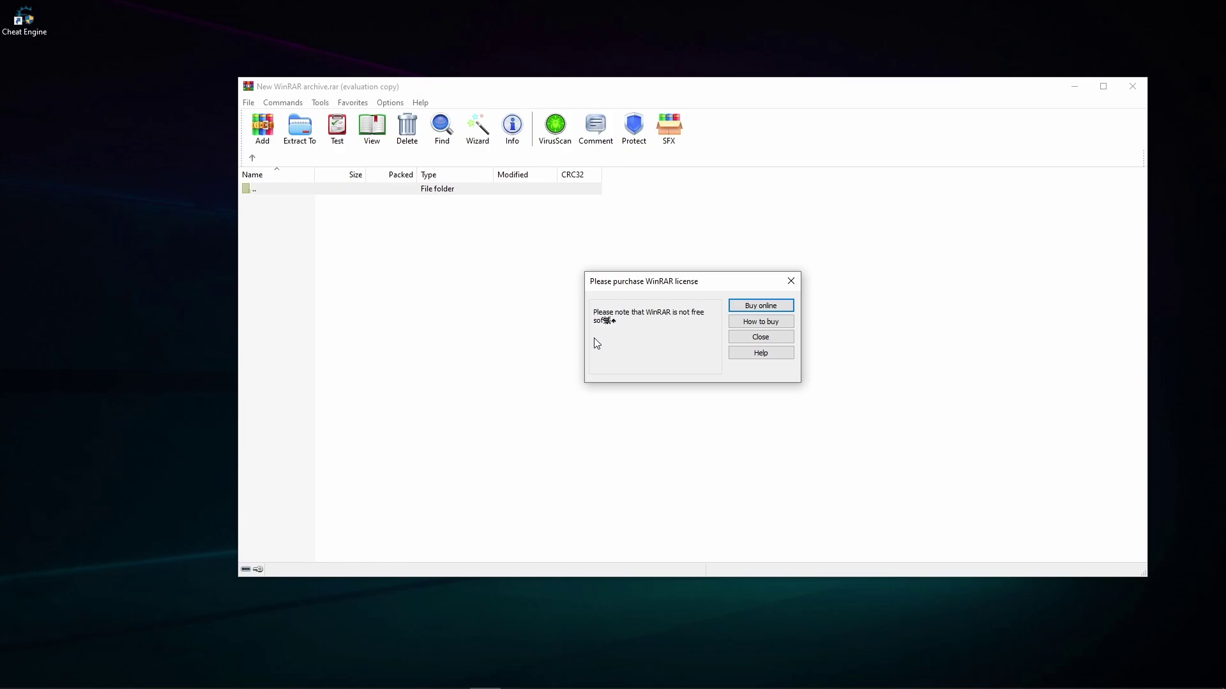
{"action": "left_click", "coordinate": [562, 94]}
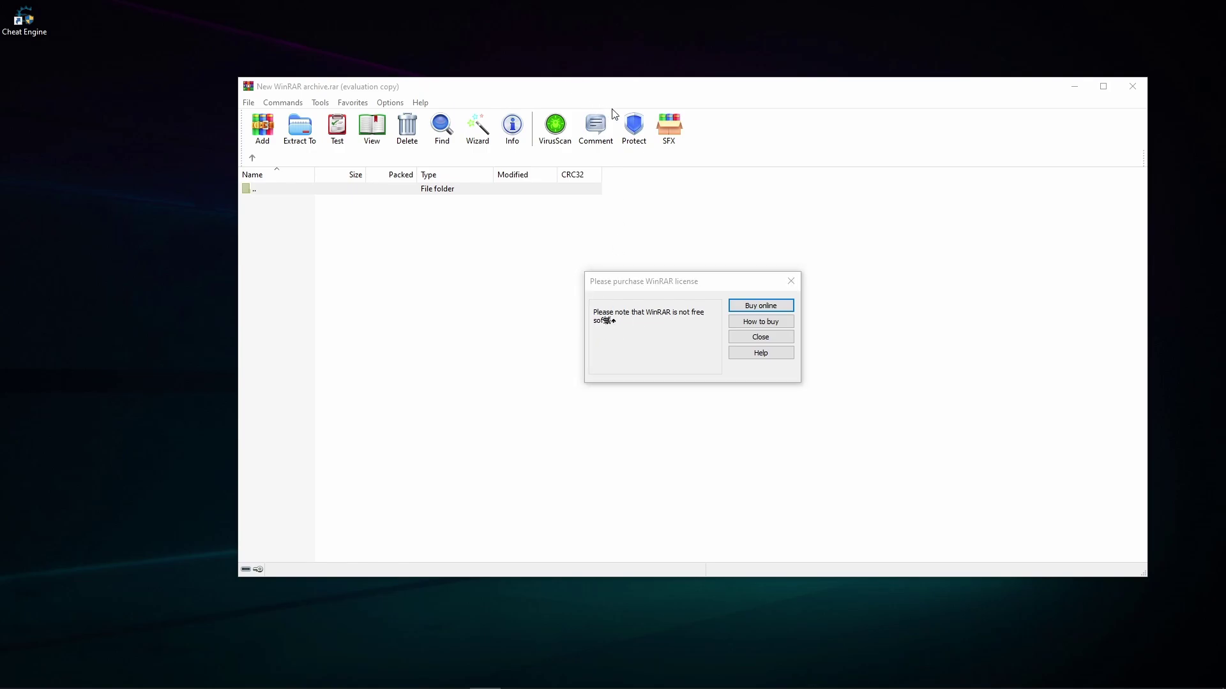
{"action": "left_click", "coordinate": [265, 330]}
Exit the Skyrim launcher, dismiss the license reminder, and close the archive window.
{"action": "left_click", "coordinate": [27, 19]}
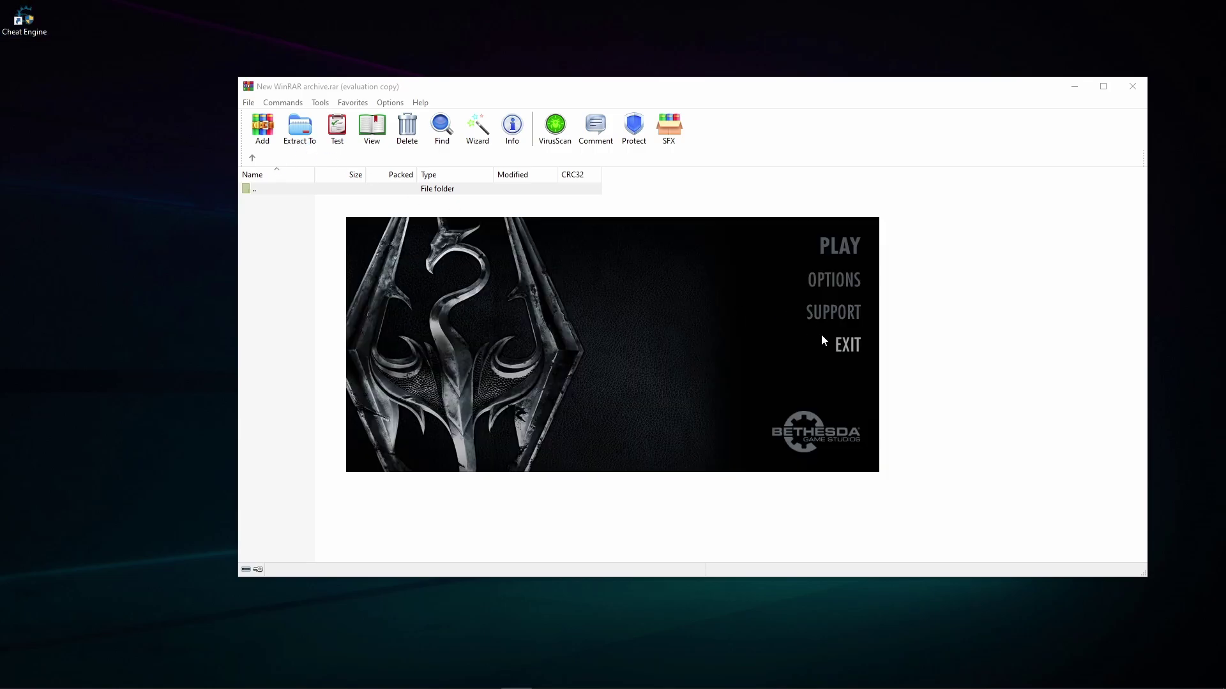
{"action": "left_click", "coordinate": [830, 345]}
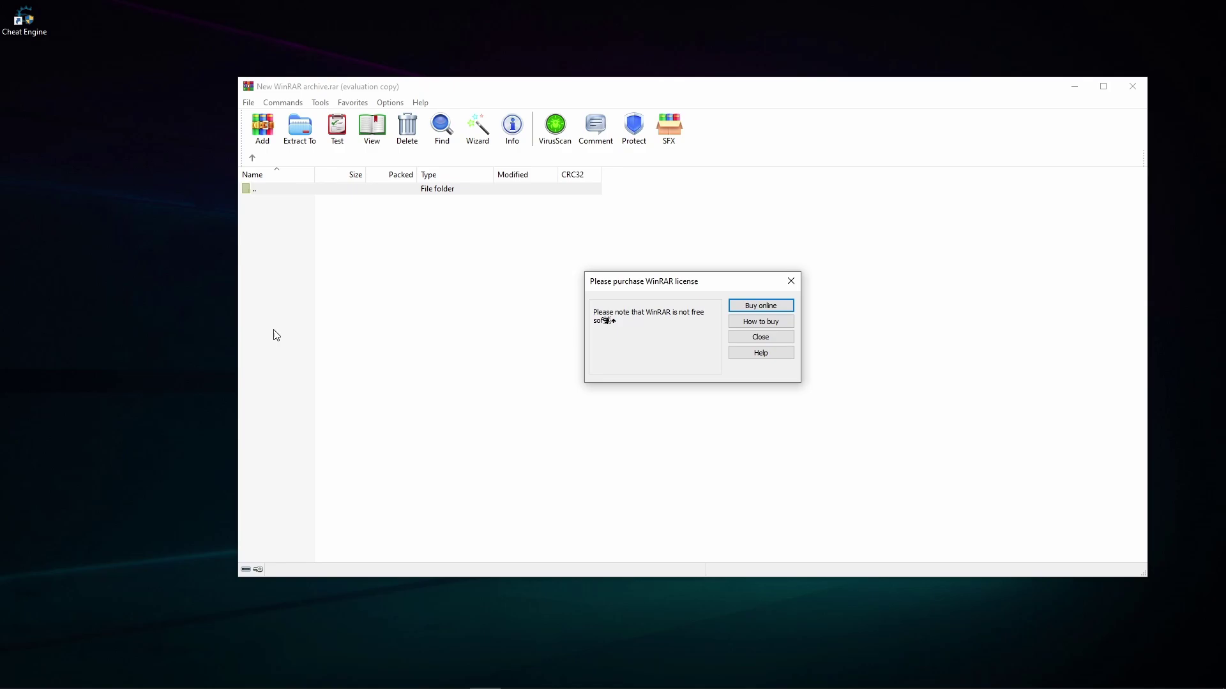
{"action": "key", "text": "Escape"}
{"action": "left_click", "coordinate": [1132, 87]}
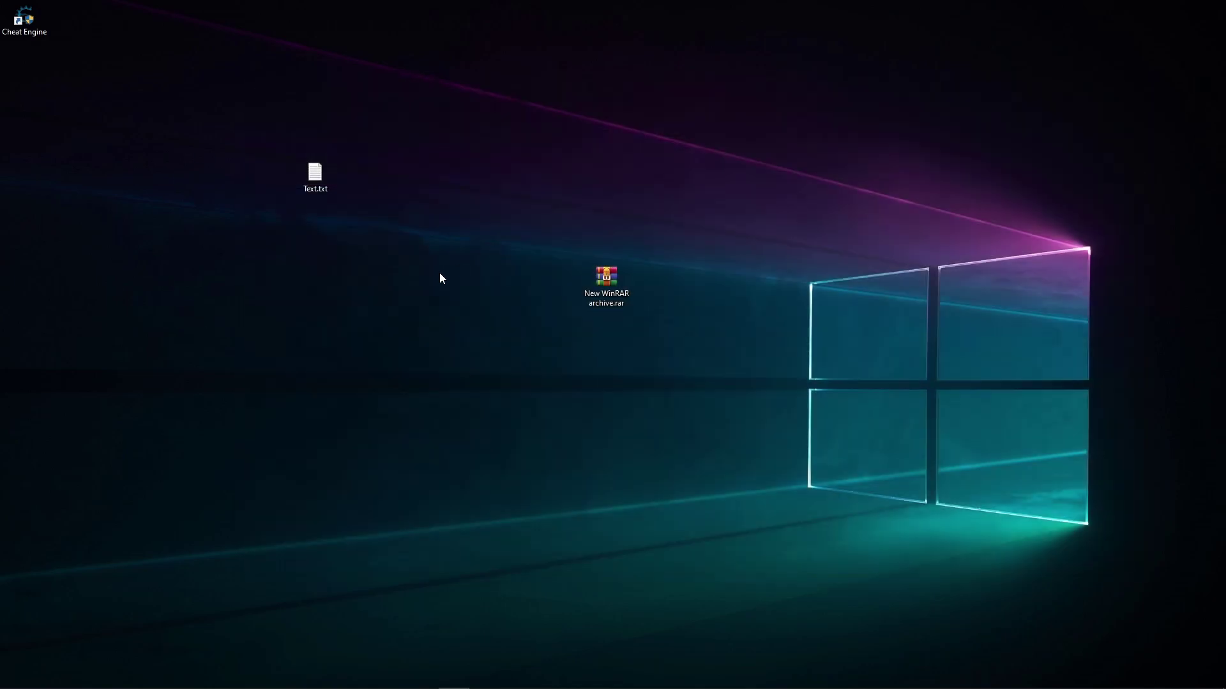
Read the text stored in Text.txt and compare it with the title of the license reminder shown on opening the archive.
{"action": "double_click", "coordinate": [315, 176]}
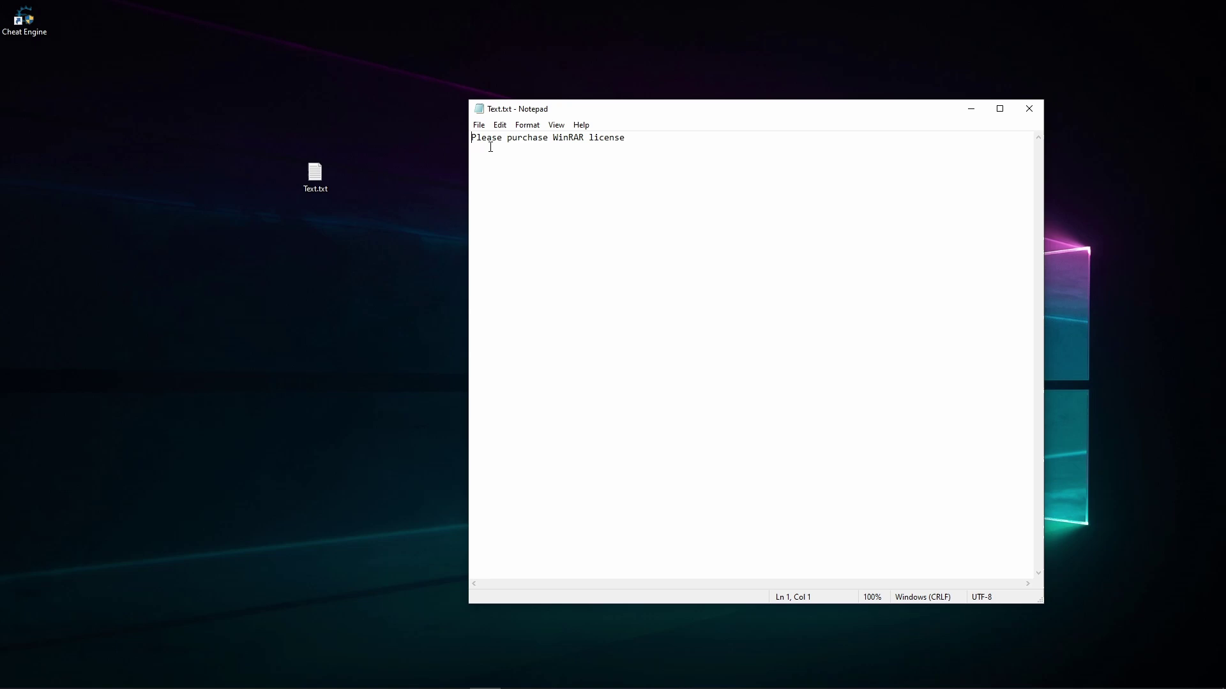
{"action": "left_click", "coordinate": [1028, 109]}
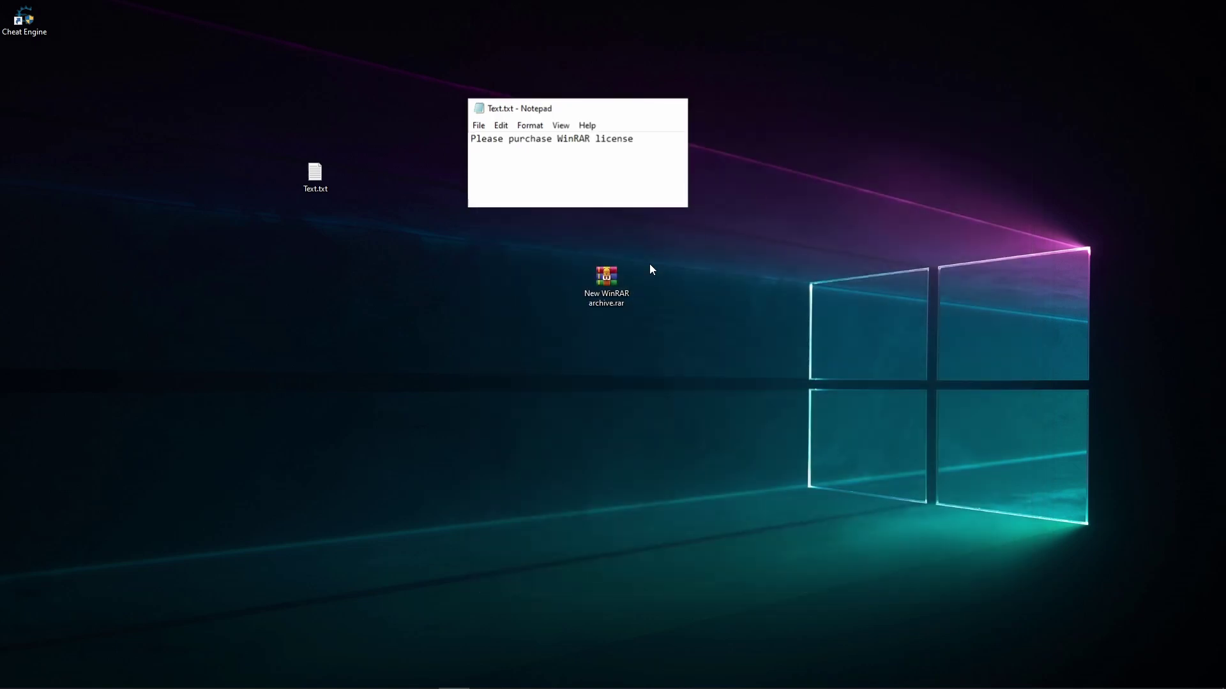
{"action": "double_click", "coordinate": [622, 276]}
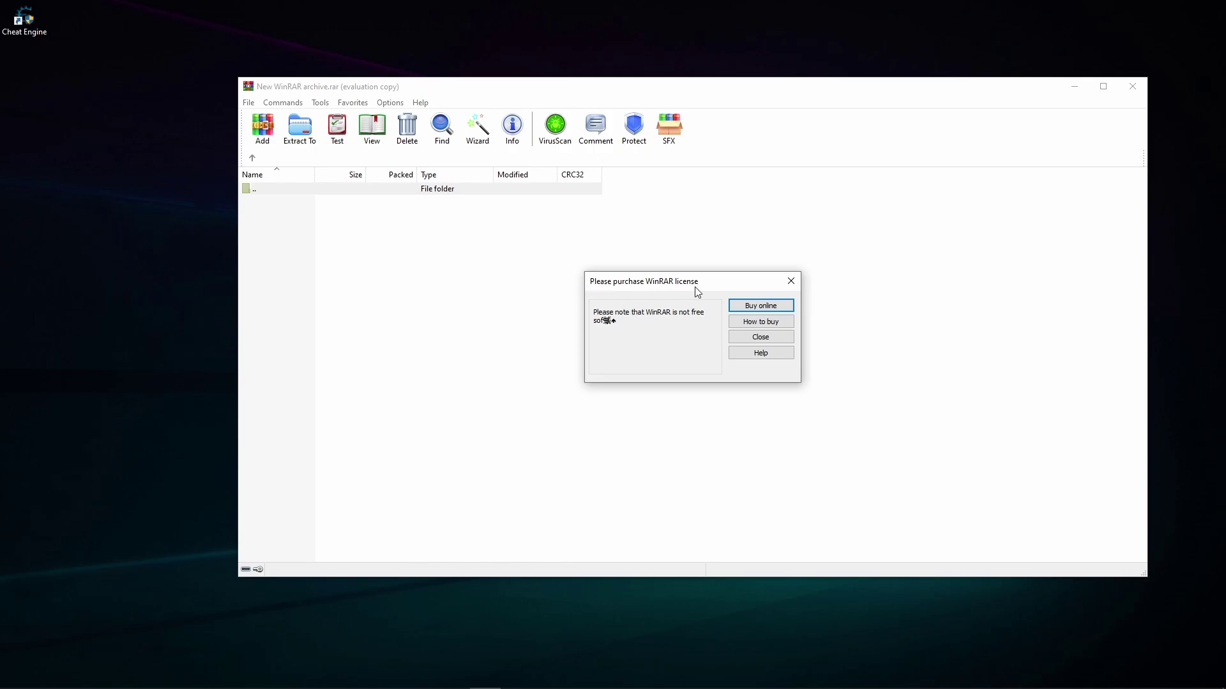
{"action": "left_click", "coordinate": [791, 281]}
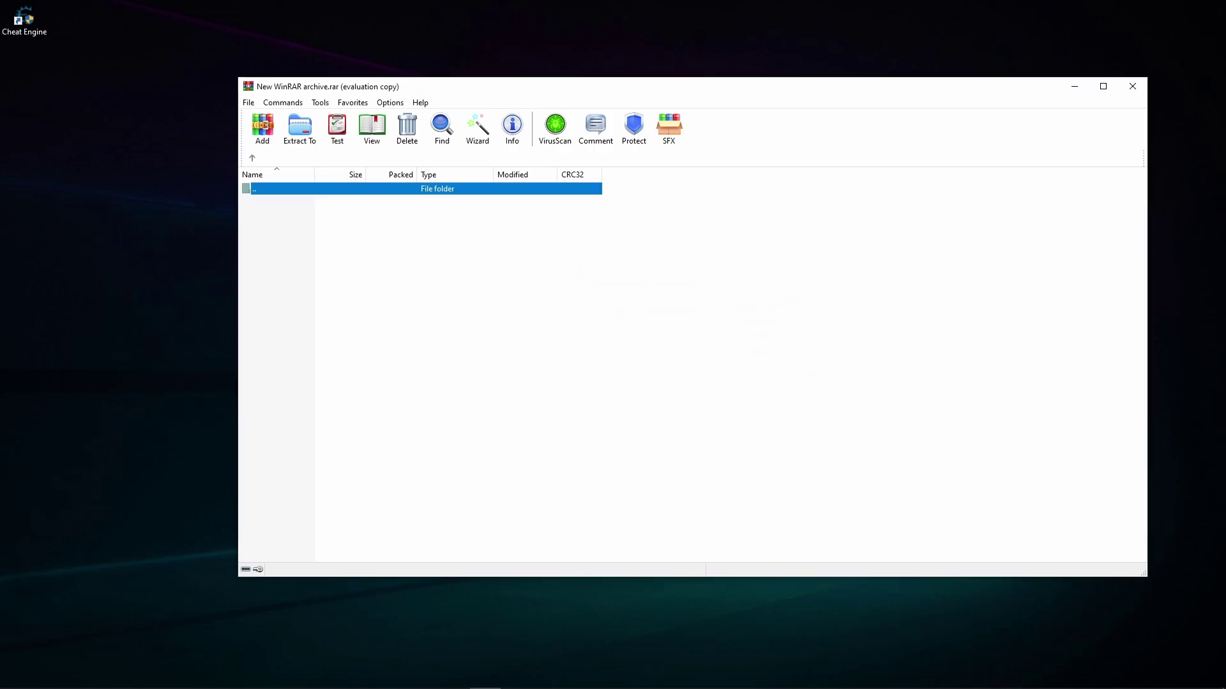
Close the archive window and delete New WinRAR archive.rar from the desktop.
{"action": "left_click", "coordinate": [1133, 85]}
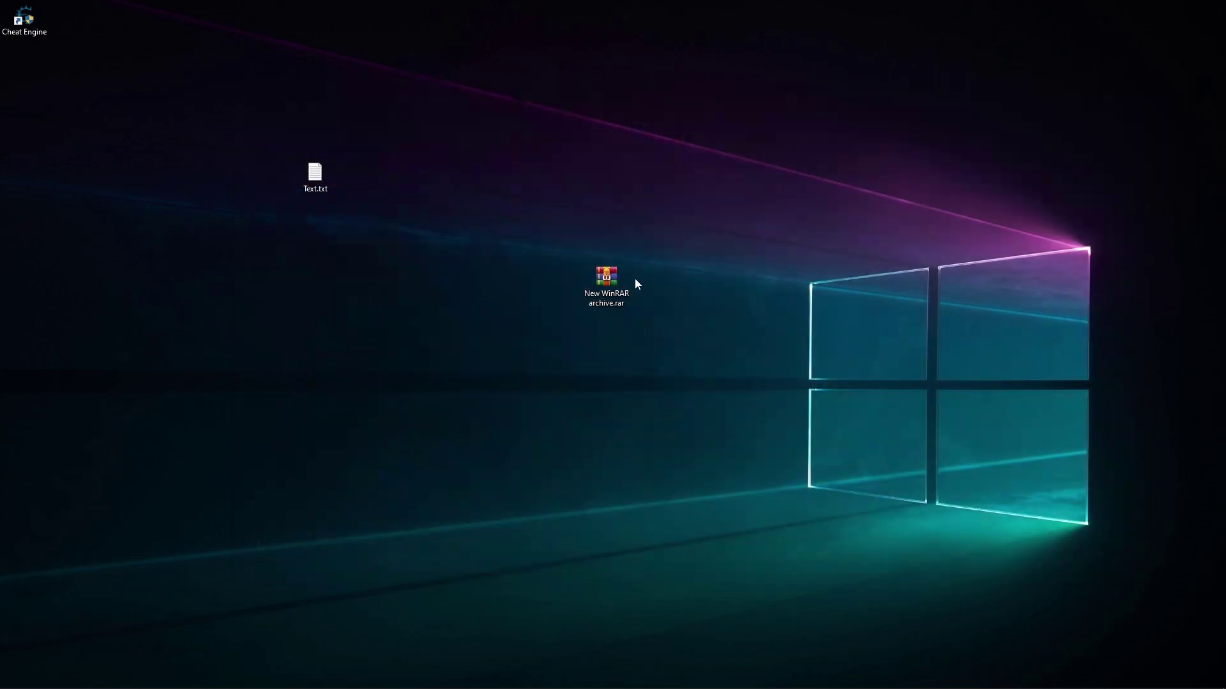
{"action": "right_click", "coordinate": [615, 280]}
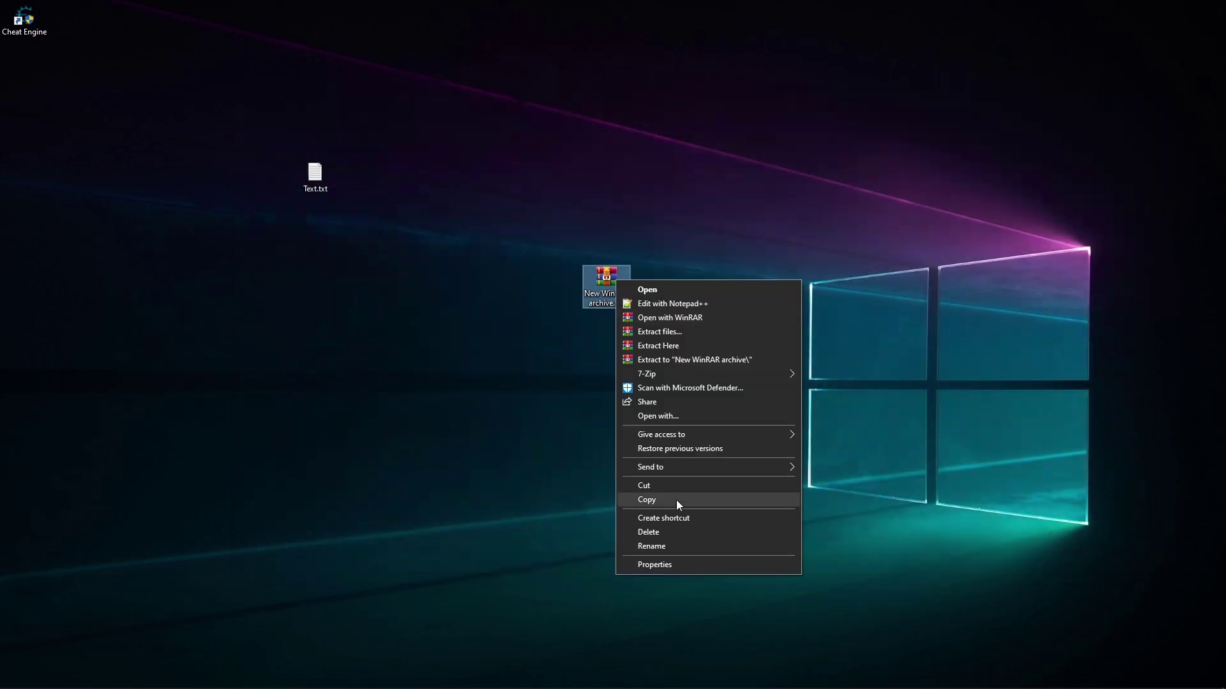
{"action": "left_click", "coordinate": [657, 533]}
Search the installed apps for "win", open the WinRAR shortcut's location, and from it open the program's installation folder.
{"action": "mouse_move", "coordinate": [131, 686]}
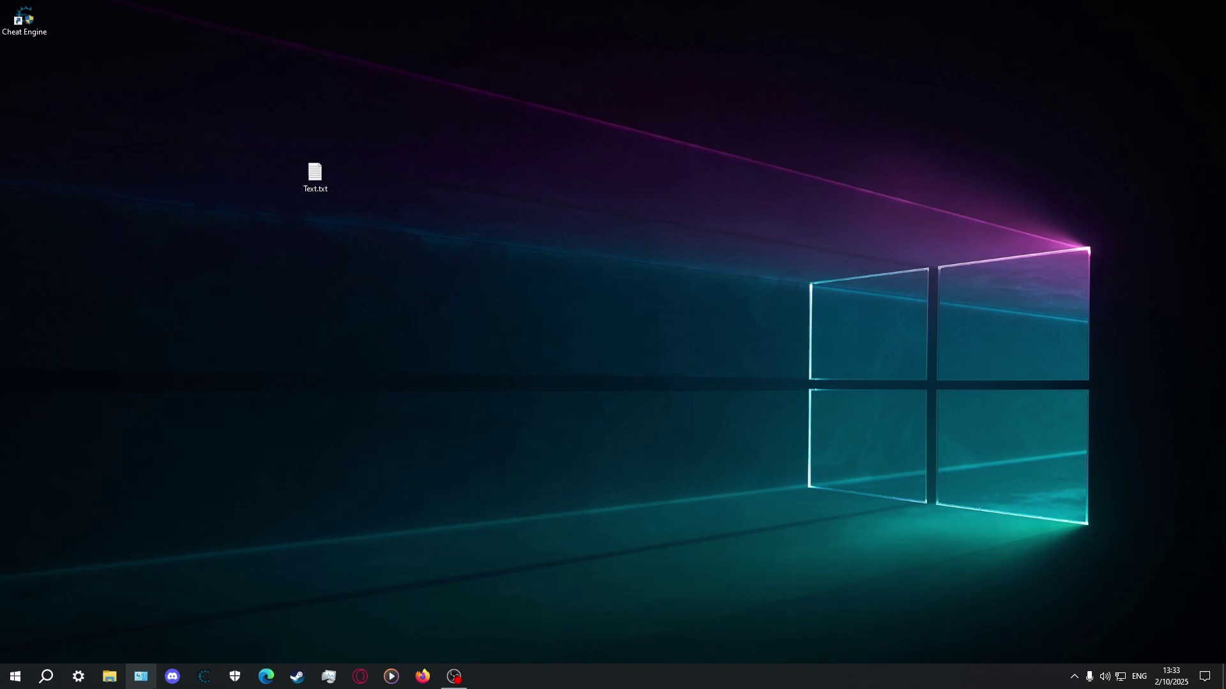
{"action": "left_click", "coordinate": [50, 679]}
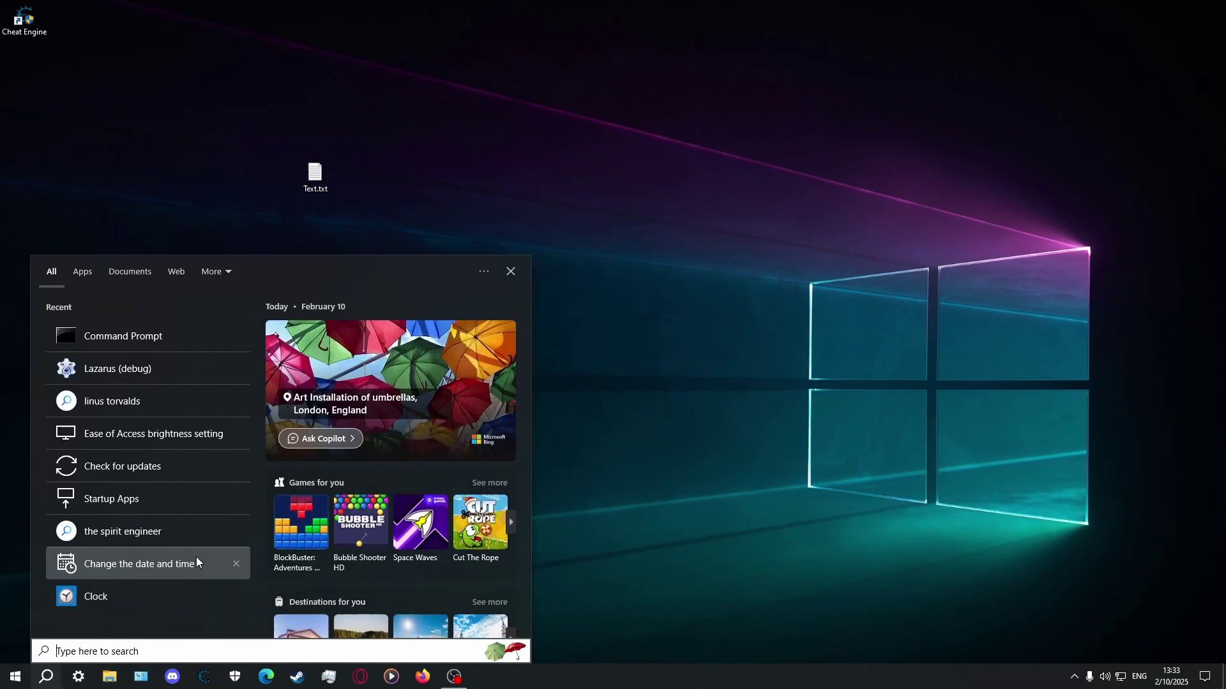
{"action": "type", "text": "win"}
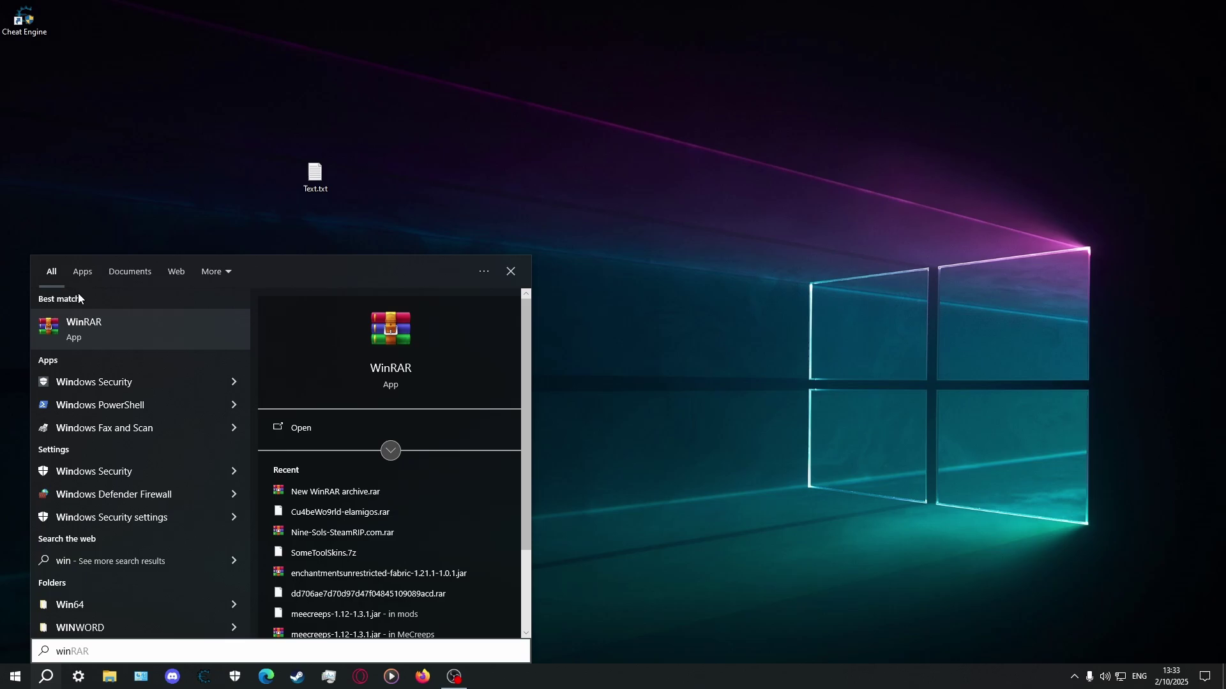
{"action": "left_click", "coordinate": [83, 273]}
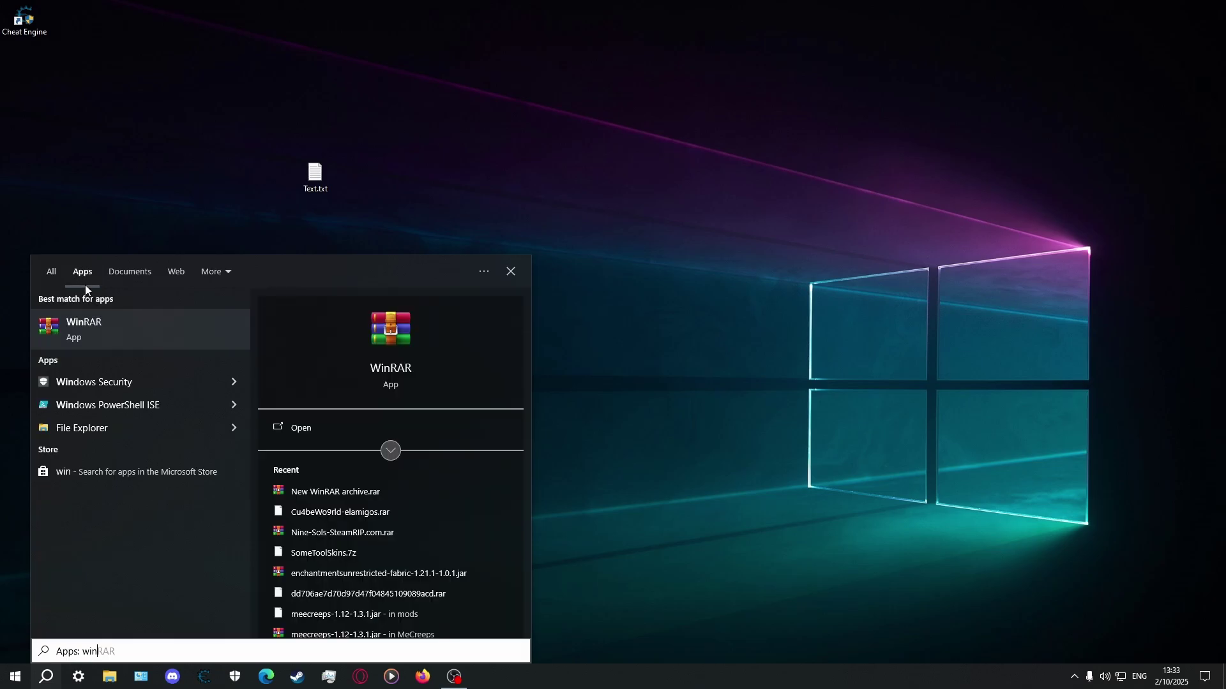
{"action": "right_click", "coordinate": [73, 323]}
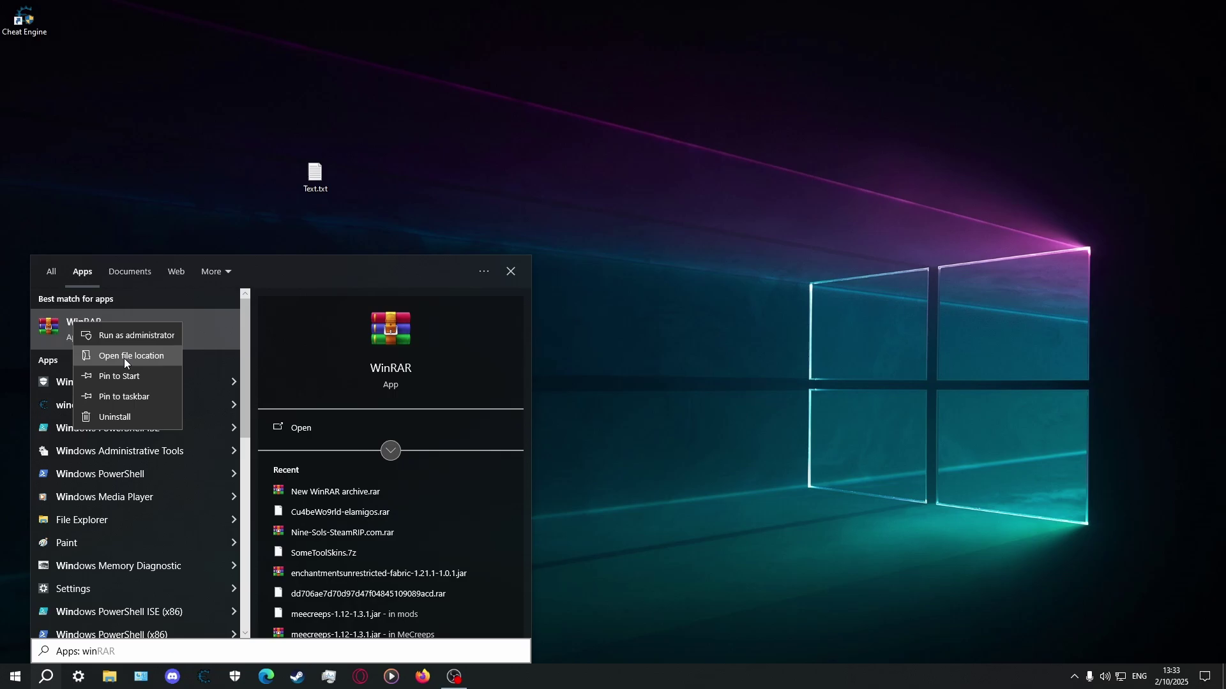
{"action": "left_click", "coordinate": [124, 358]}
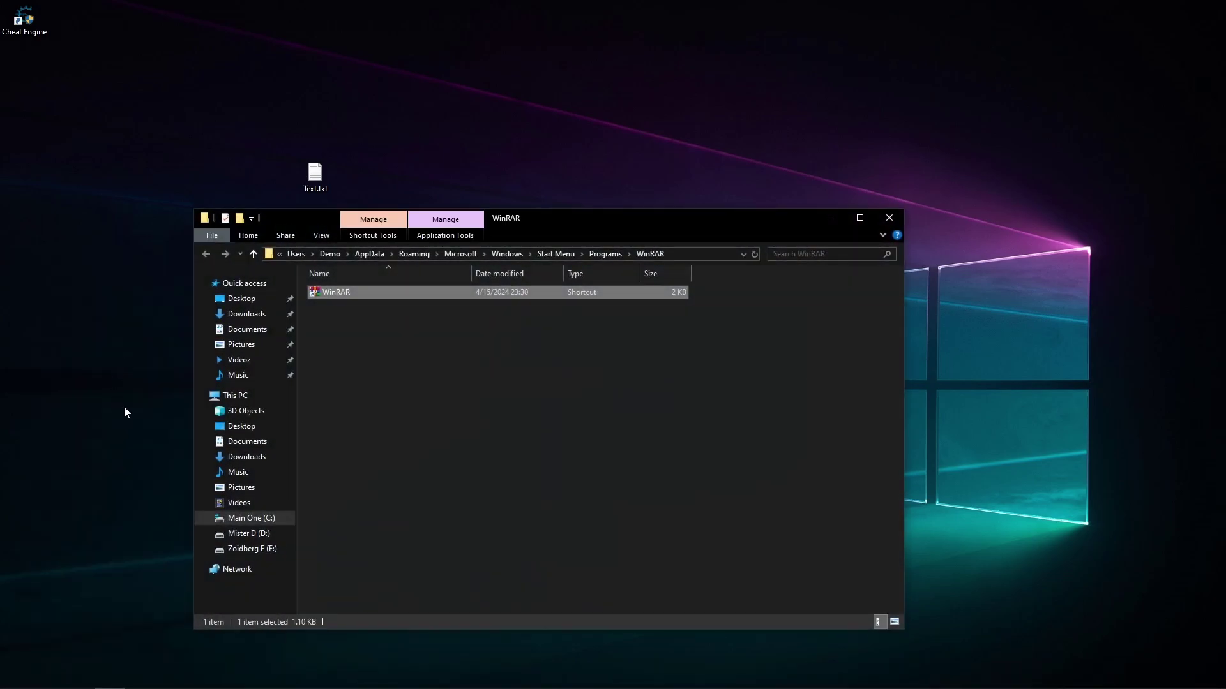
{"action": "right_click", "coordinate": [319, 289]}
{"action": "left_click", "coordinate": [357, 320]}
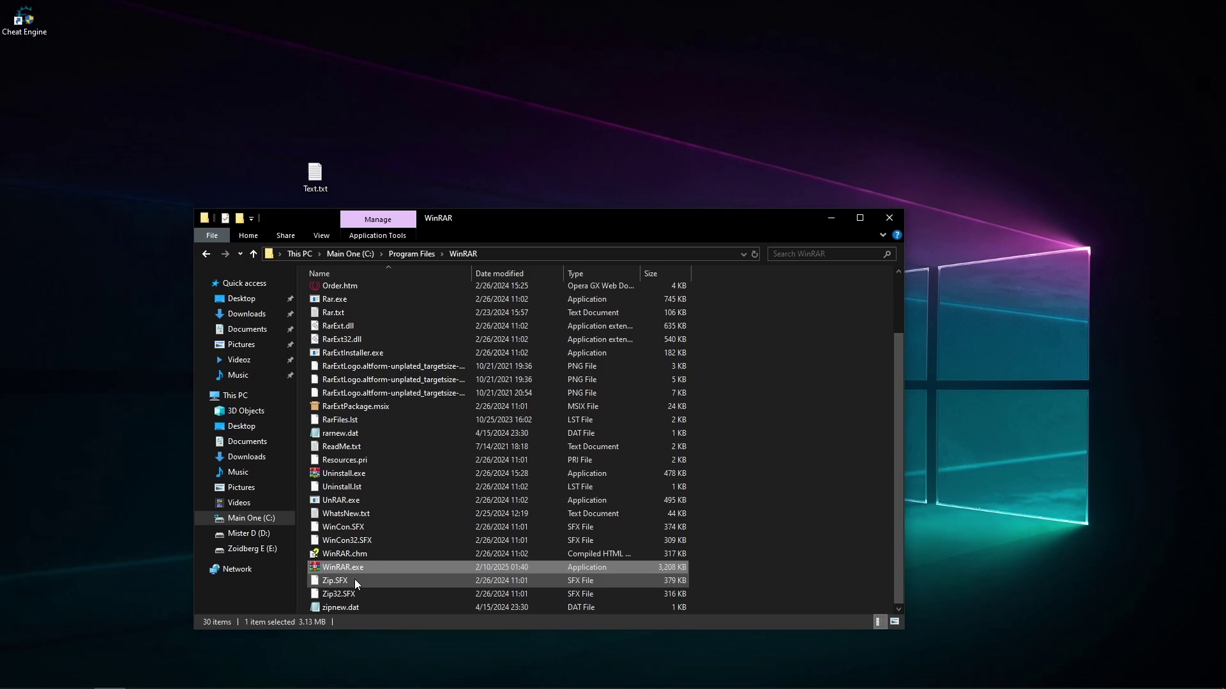
Launch Cheat Engine from the desktop and arrange its window side by side with the WinRAR folder.
{"action": "left_click_drag", "start_coordinate": [441, 225], "coordinate": [609, 111]}
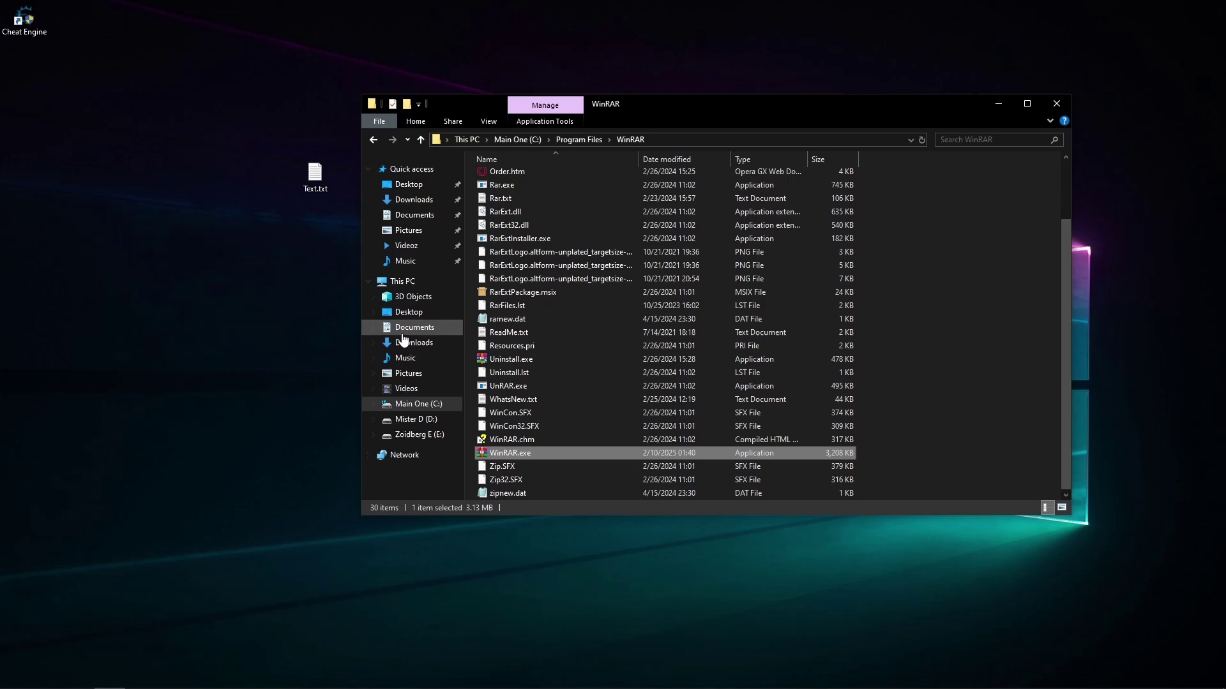
{"action": "left_click", "coordinate": [37, 33]}
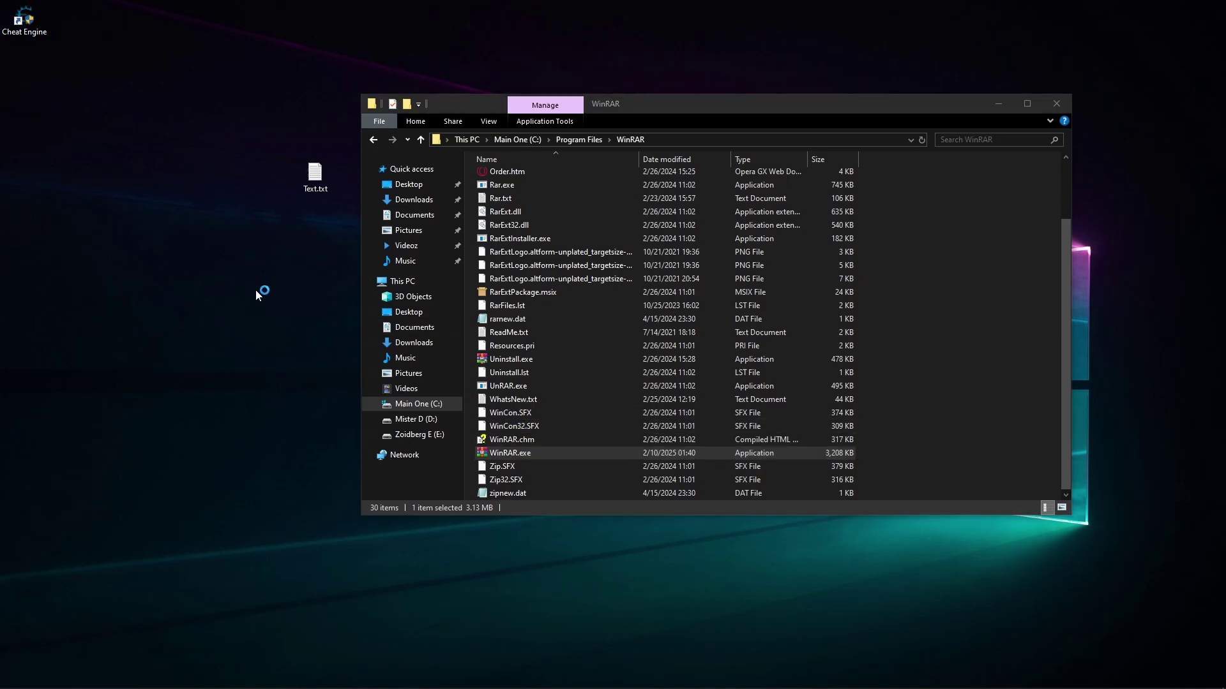
{"action": "left_click_drag", "start_coordinate": [324, 64], "coordinate": [165, 73]}
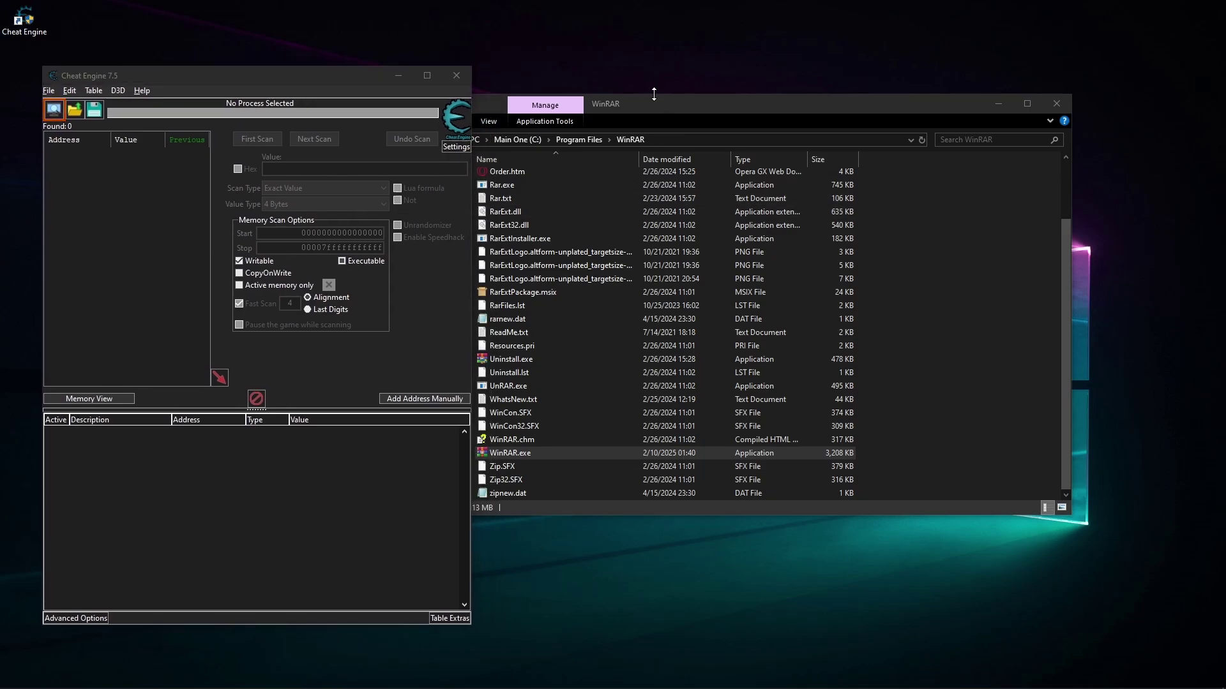
{"action": "left_click_drag", "start_coordinate": [650, 104], "coordinate": [777, 120]}
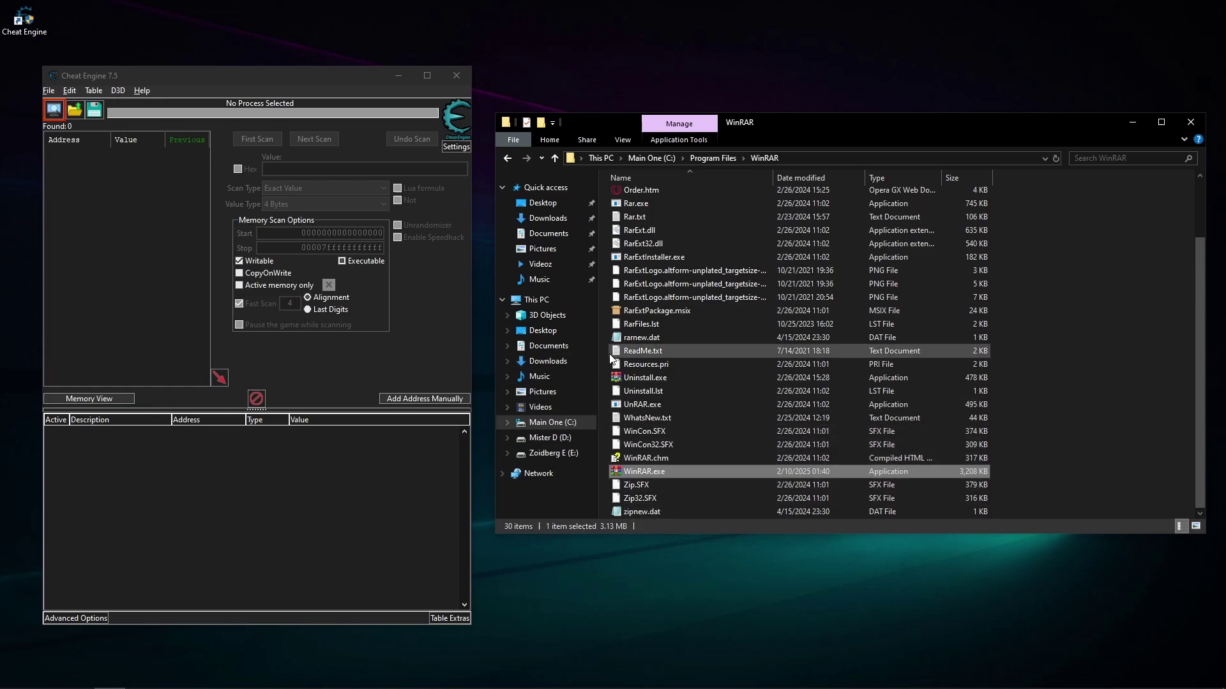
Start opening a file in Cheat Engine and select the folder path C:\Program Files\WinRAR in File Explorer.
{"action": "left_click", "coordinate": [48, 91]}
{"action": "left_click", "coordinate": [93, 149]}
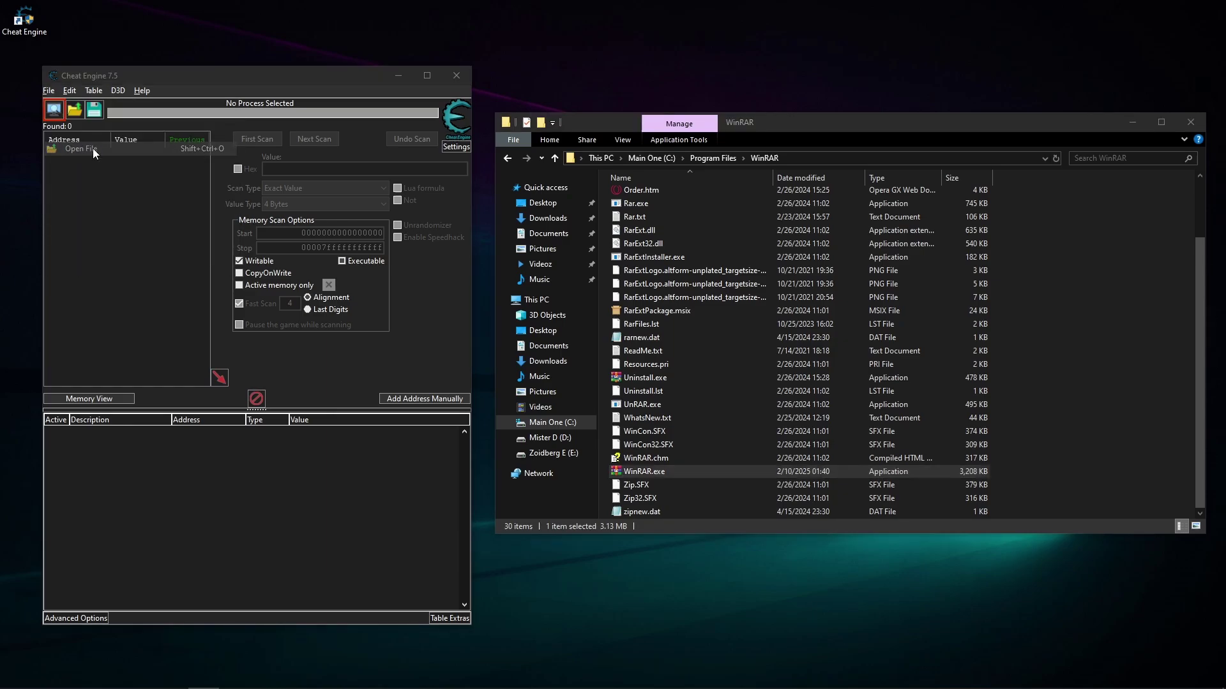
{"action": "scroll", "coordinate": [232, 247], "scroll_direction": "down", "scroll_amount": 5}
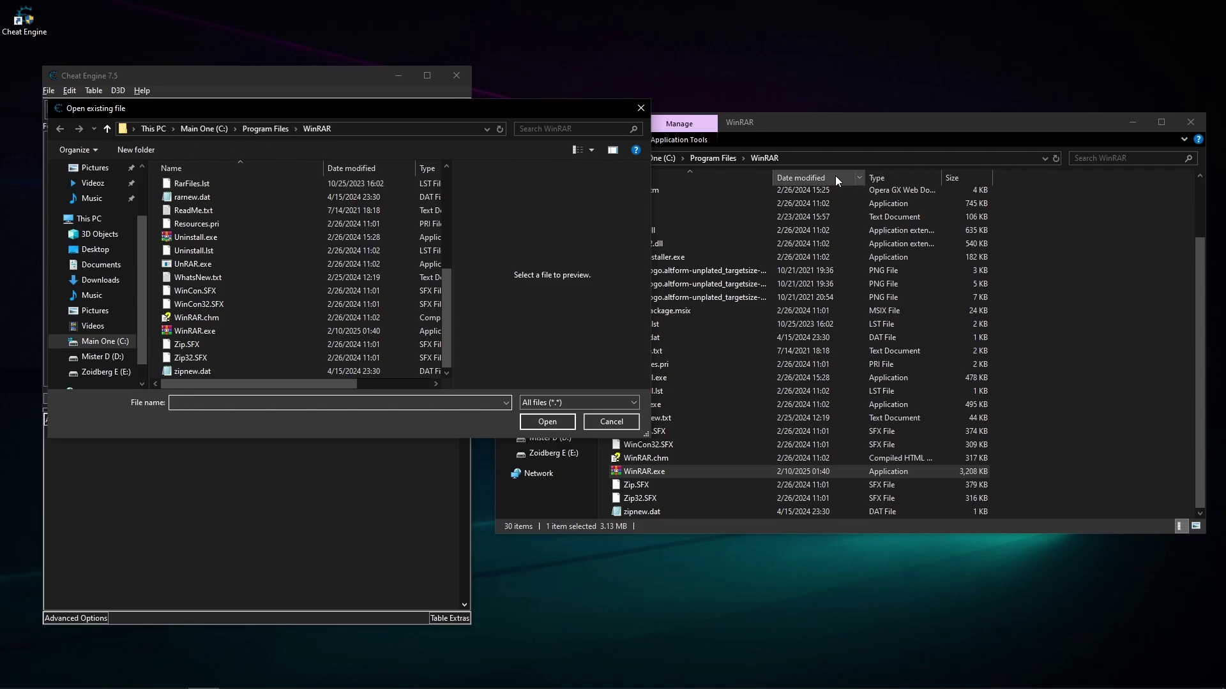
{"action": "left_click", "coordinate": [799, 139]}
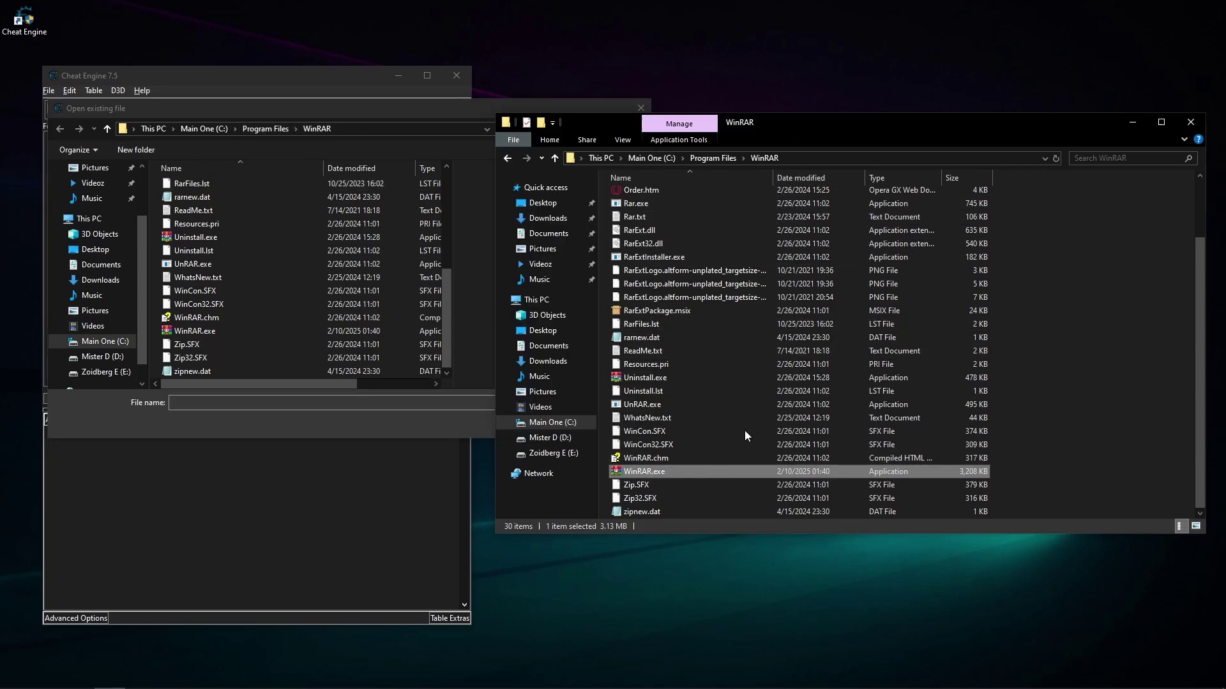
{"action": "scroll", "coordinate": [689, 325], "scroll_direction": "up", "scroll_amount": 2}
{"action": "scroll", "coordinate": [670, 409], "scroll_direction": "down", "scroll_amount": 2}
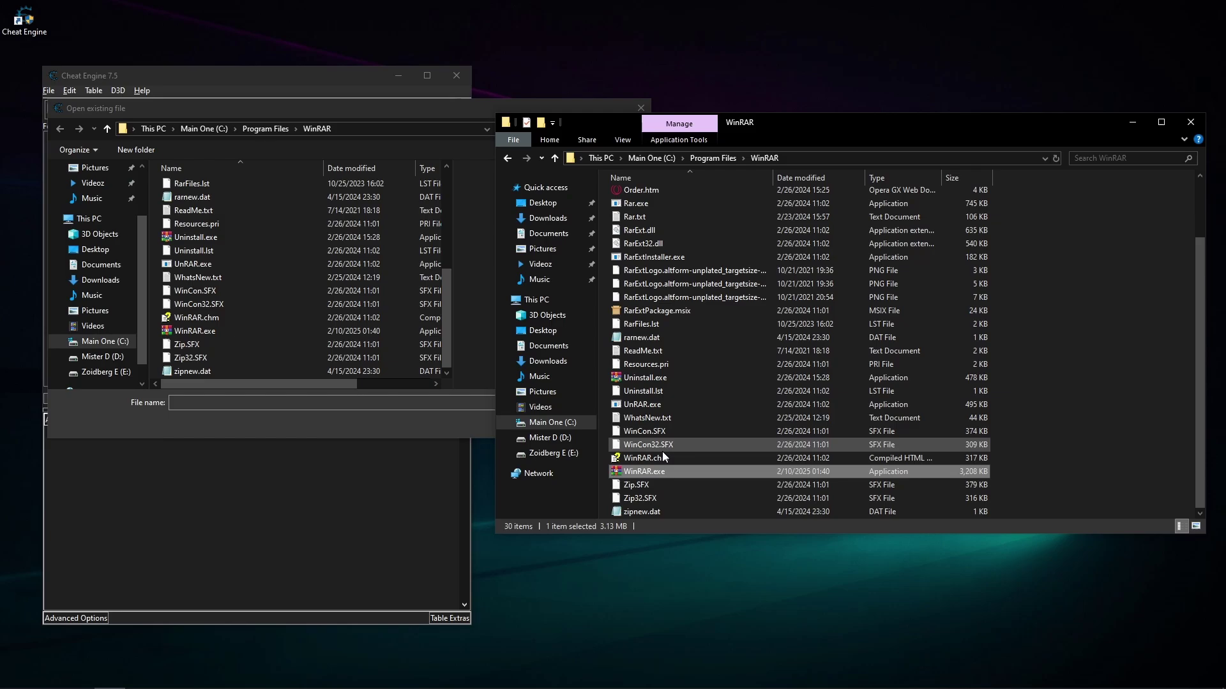
{"action": "left_click", "coordinate": [790, 159]}
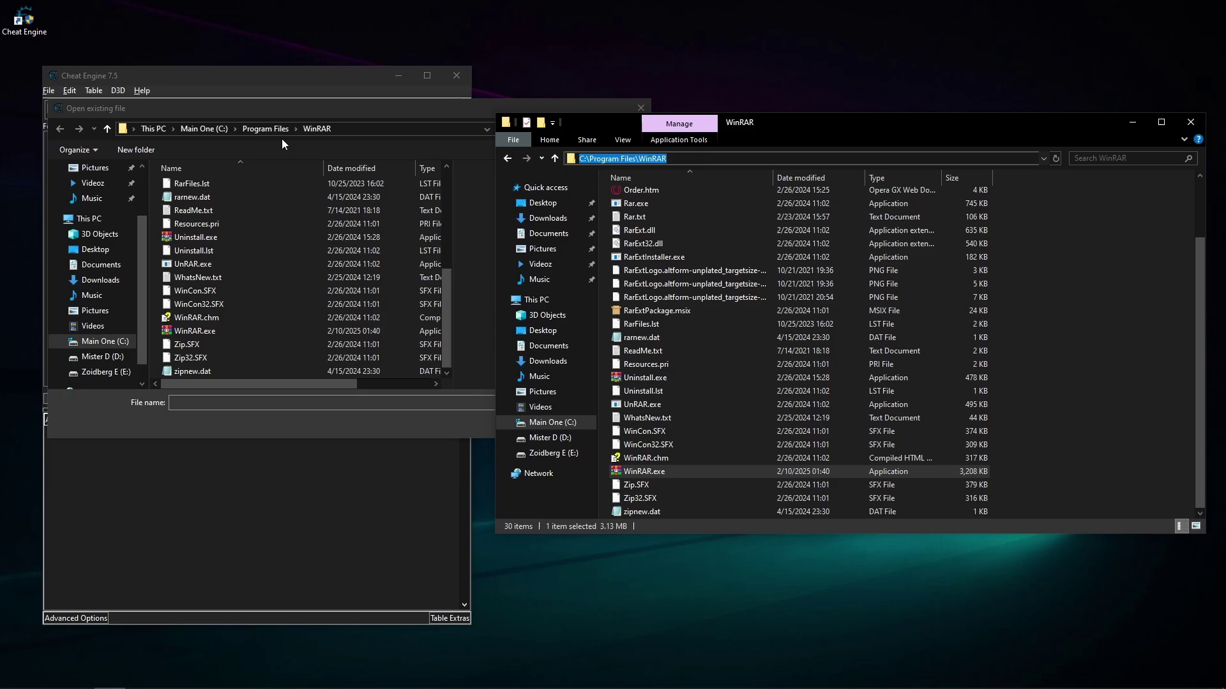
Copy and re-enter the path C:\Program Files\WinRAR in the file-opening dialog and browse to WinRAR.exe.
{"action": "left_click", "coordinate": [285, 109]}
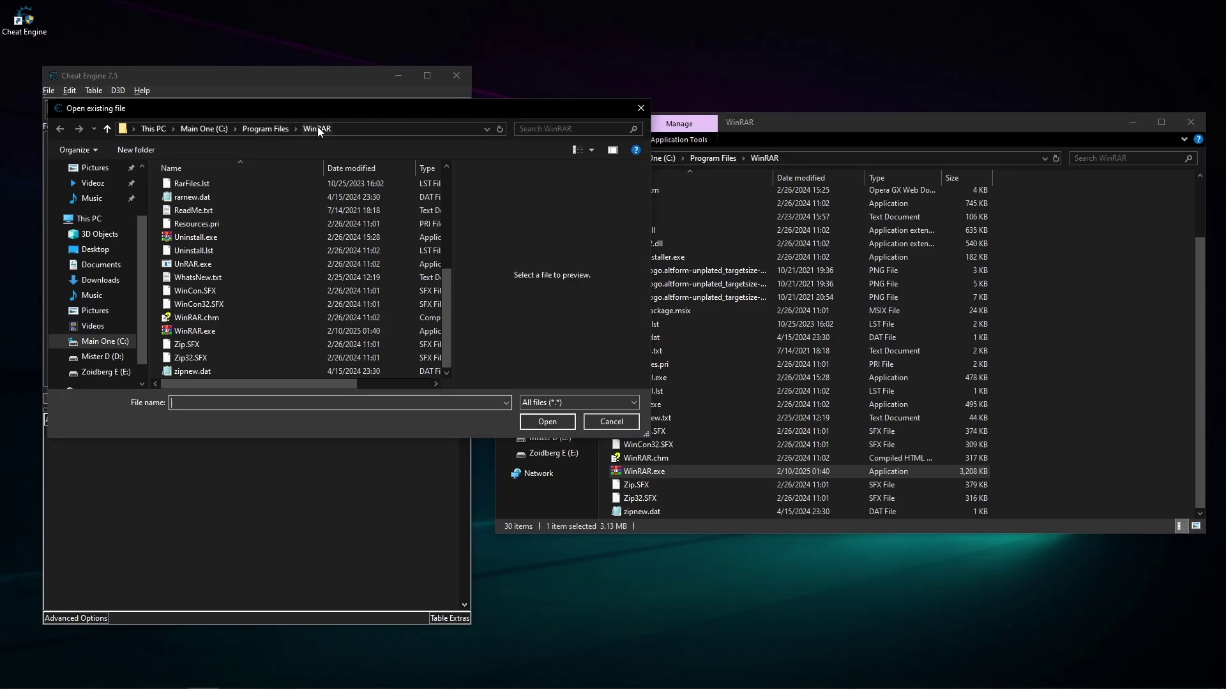
{"action": "left_click", "coordinate": [352, 131]}
{"action": "key", "text": "ctrl+c"}
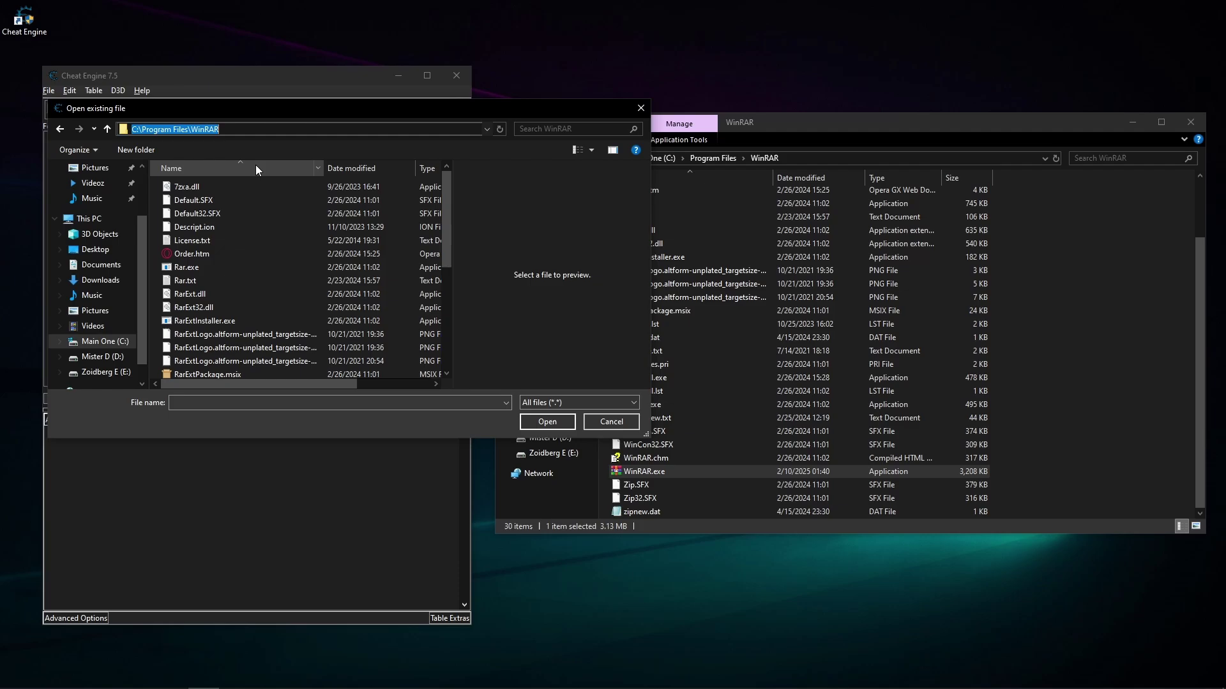
{"action": "key", "text": "BackSpace"}
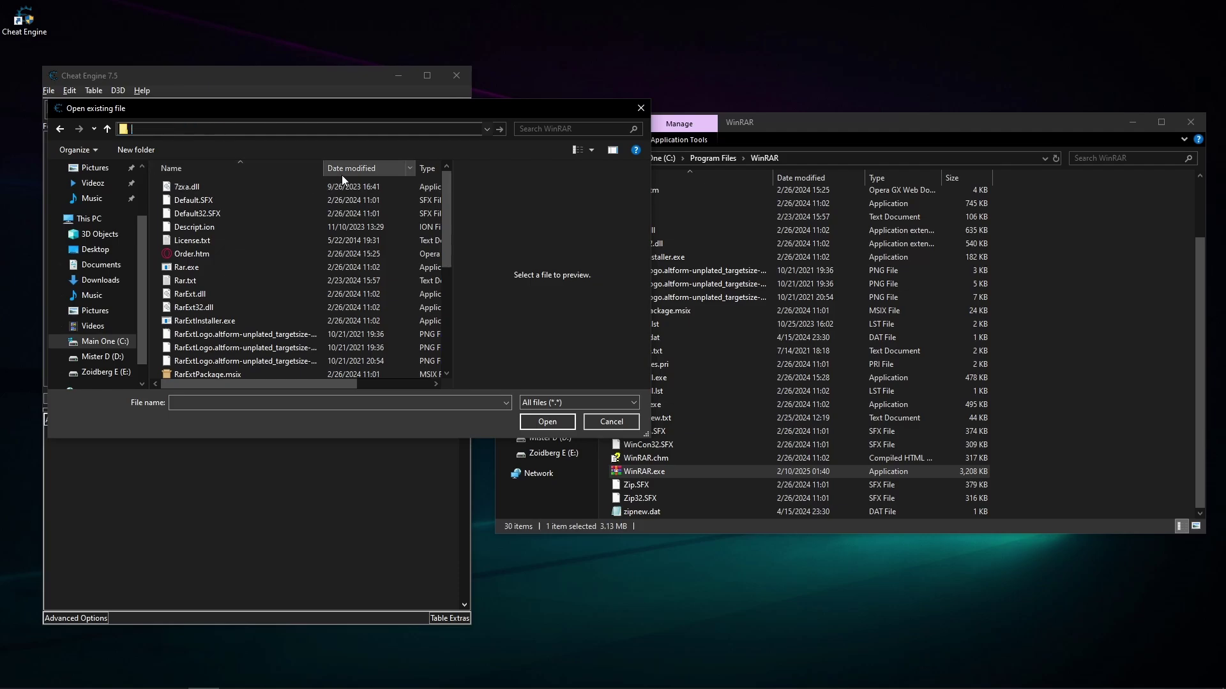
{"action": "key", "text": "ctrl+v"}
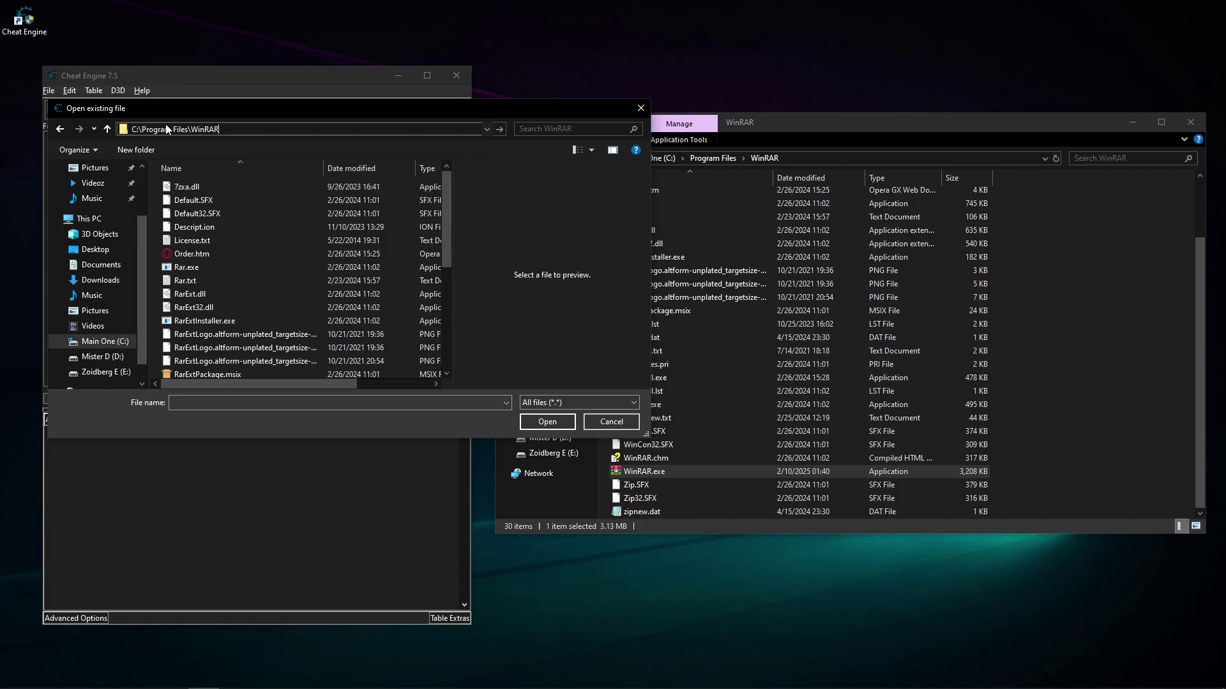
{"action": "key", "text": "Return"}
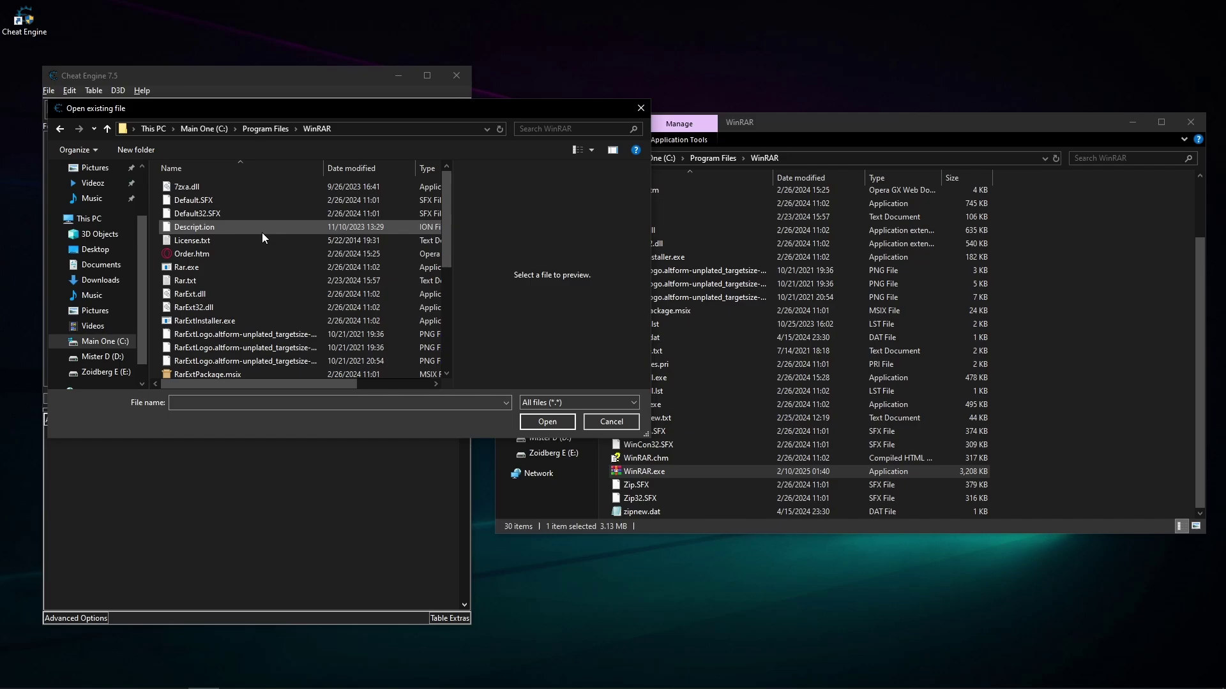
{"action": "scroll", "coordinate": [255, 281], "scroll_direction": "down", "scroll_amount": 4}
{"action": "scroll", "coordinate": [217, 228], "scroll_direction": "down", "scroll_amount": 2}
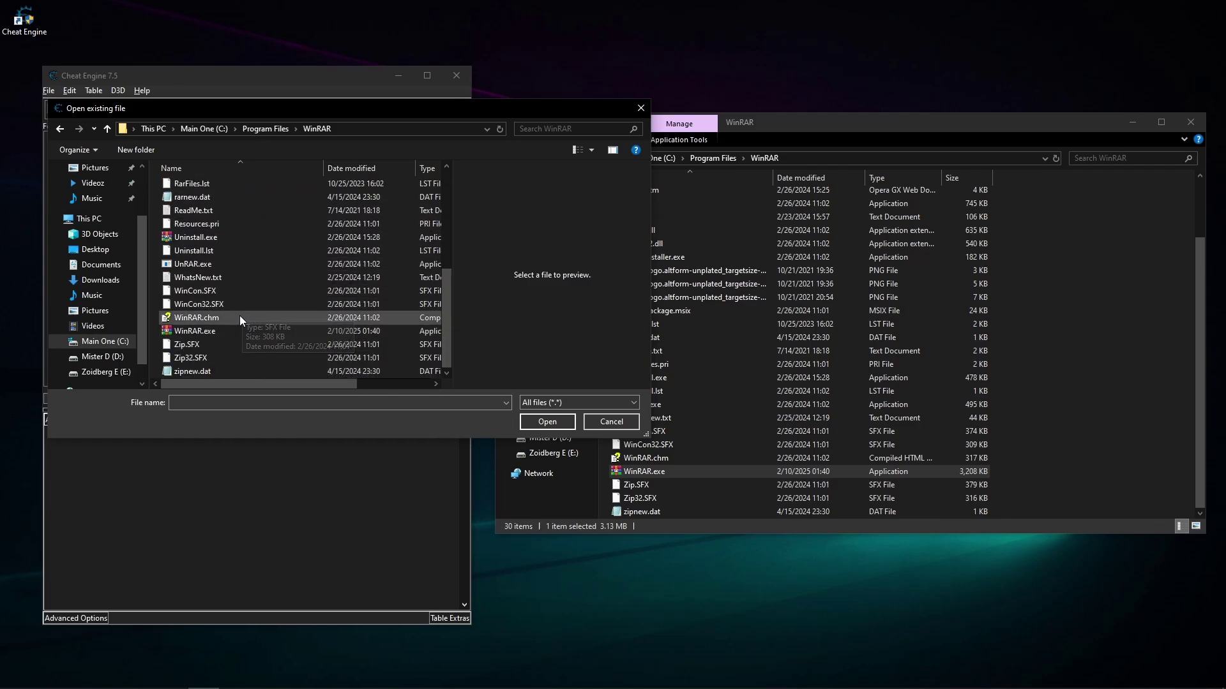
Switch the file-opening dialog to Downloads and return it to C:\Program Files\WinRAR with the pasted path.
{"action": "left_click", "coordinate": [97, 288]}
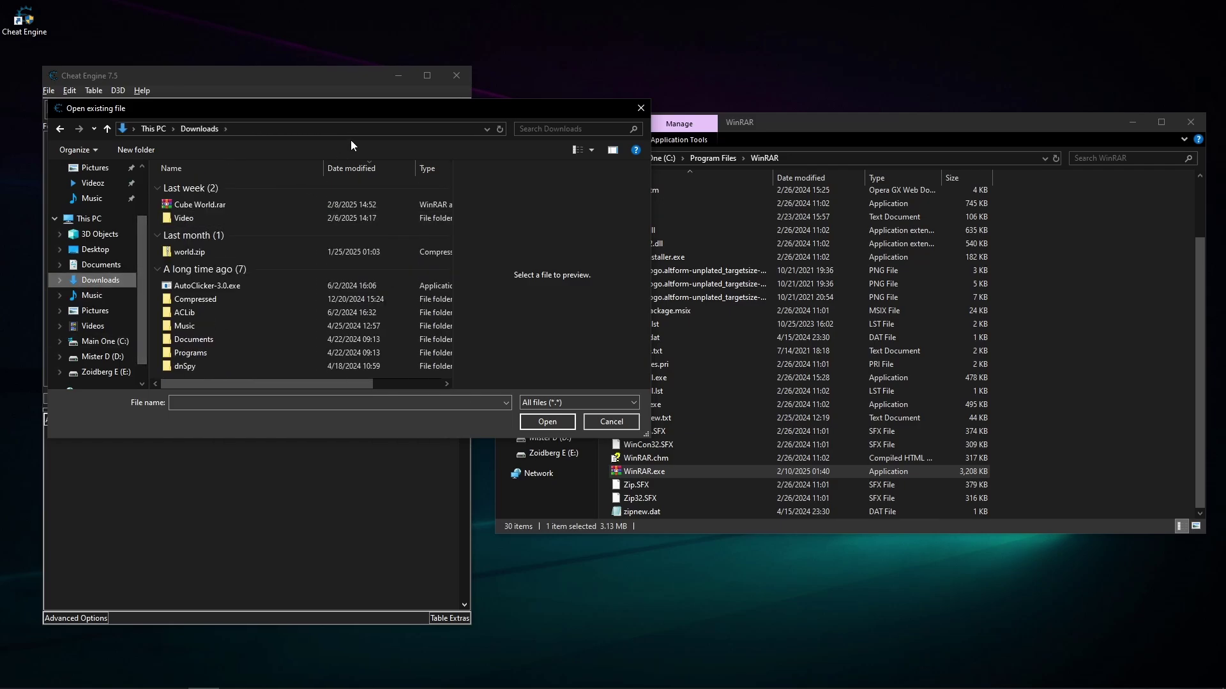
{"action": "left_click", "coordinate": [280, 131]}
{"action": "key", "text": "ctrl+v"}
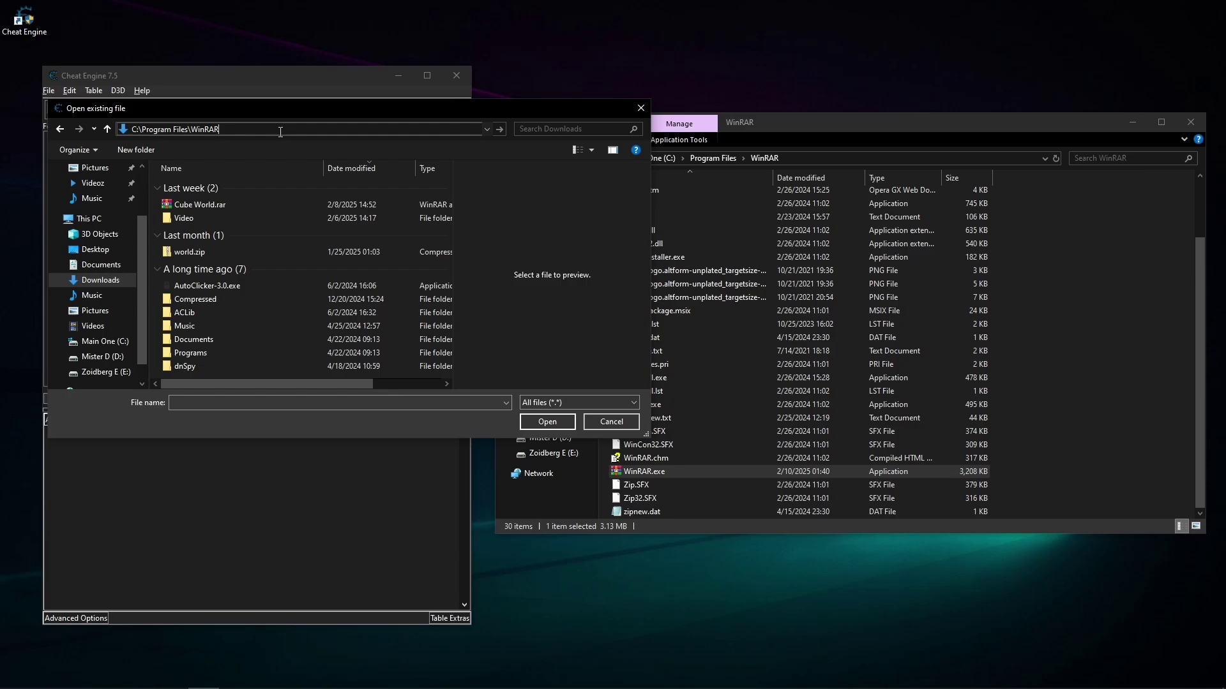
{"action": "left_click", "coordinate": [547, 423]}
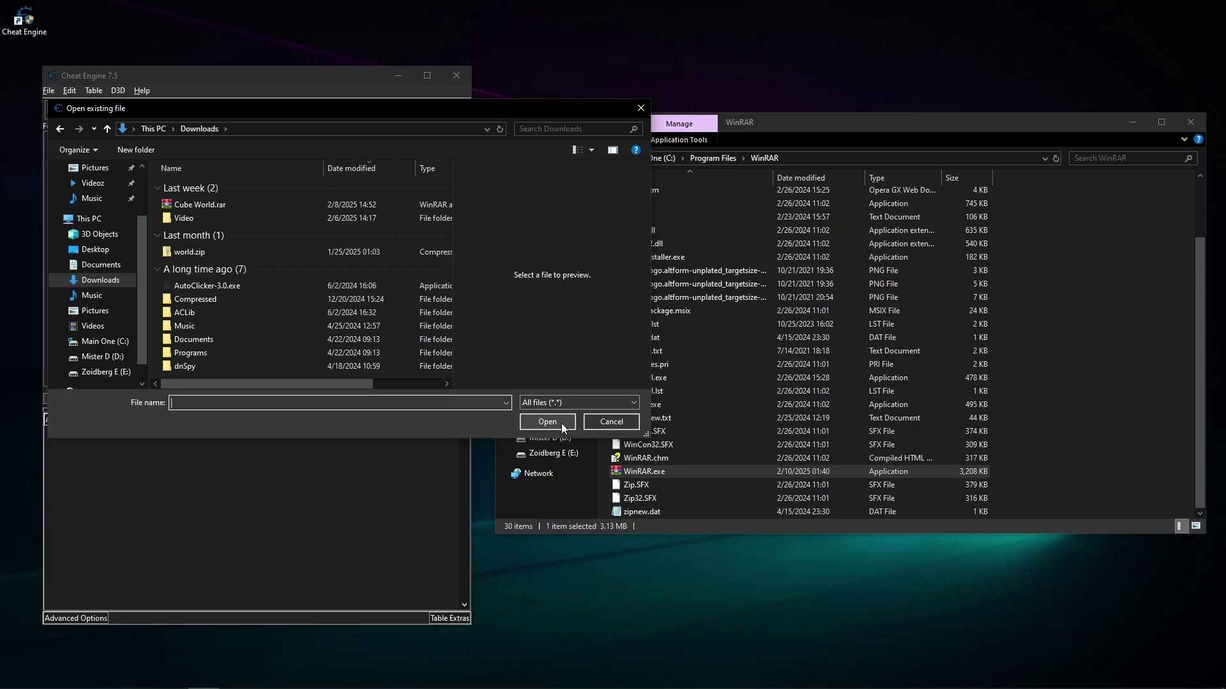
{"action": "left_click", "coordinate": [286, 130]}
{"action": "key", "text": "ctrl+v"}
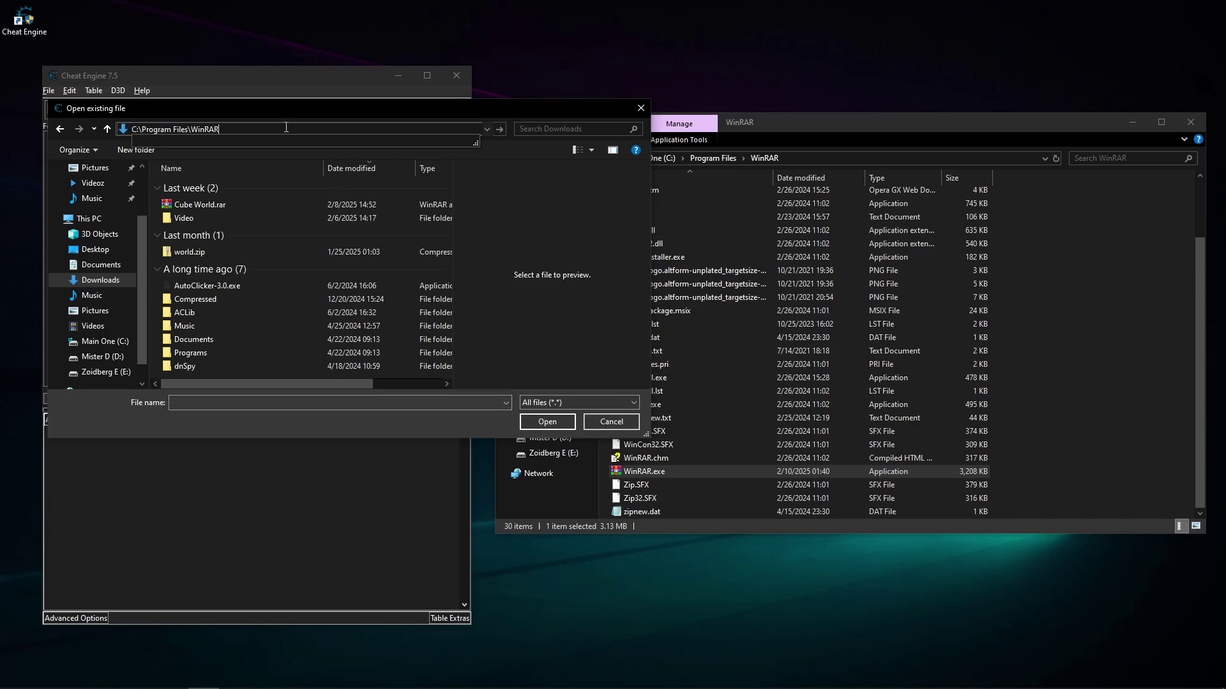
{"action": "key", "text": "Return"}
Open WinRAR.exe in Cheat Engine as a 32-bit binary with start address 00000000, keeping the folder window beside it.
{"action": "scroll", "coordinate": [374, 280], "scroll_direction": "down", "scroll_amount": 5}
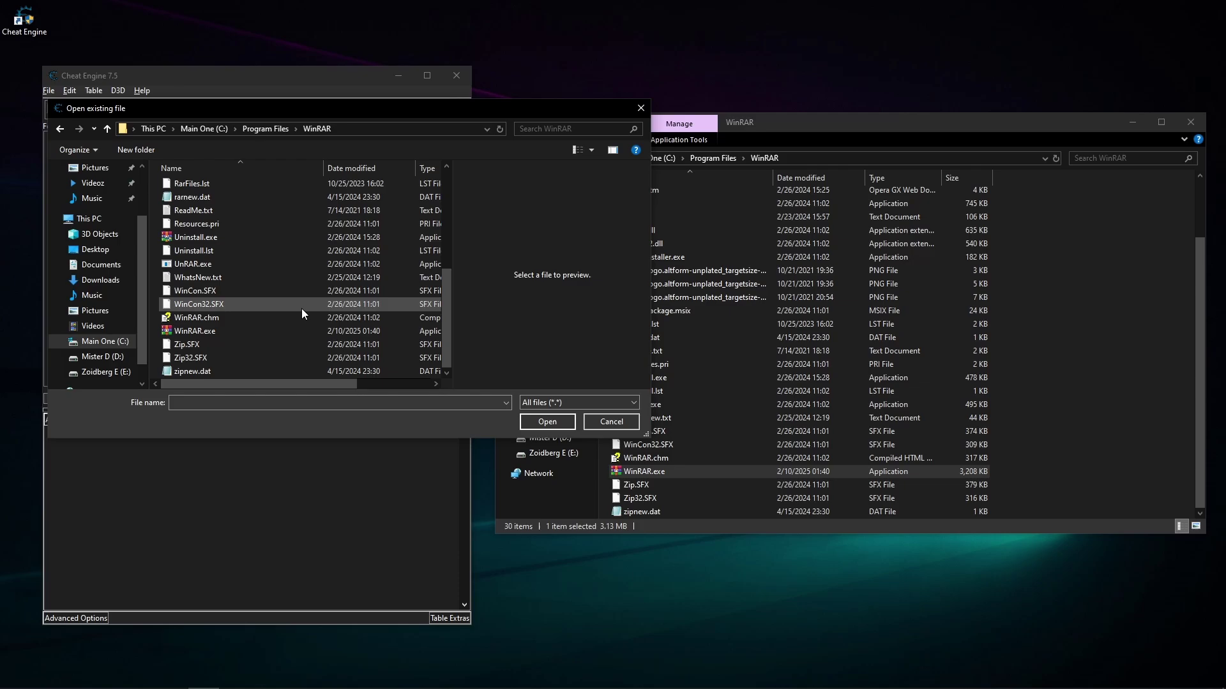
{"action": "left_click", "coordinate": [221, 332]}
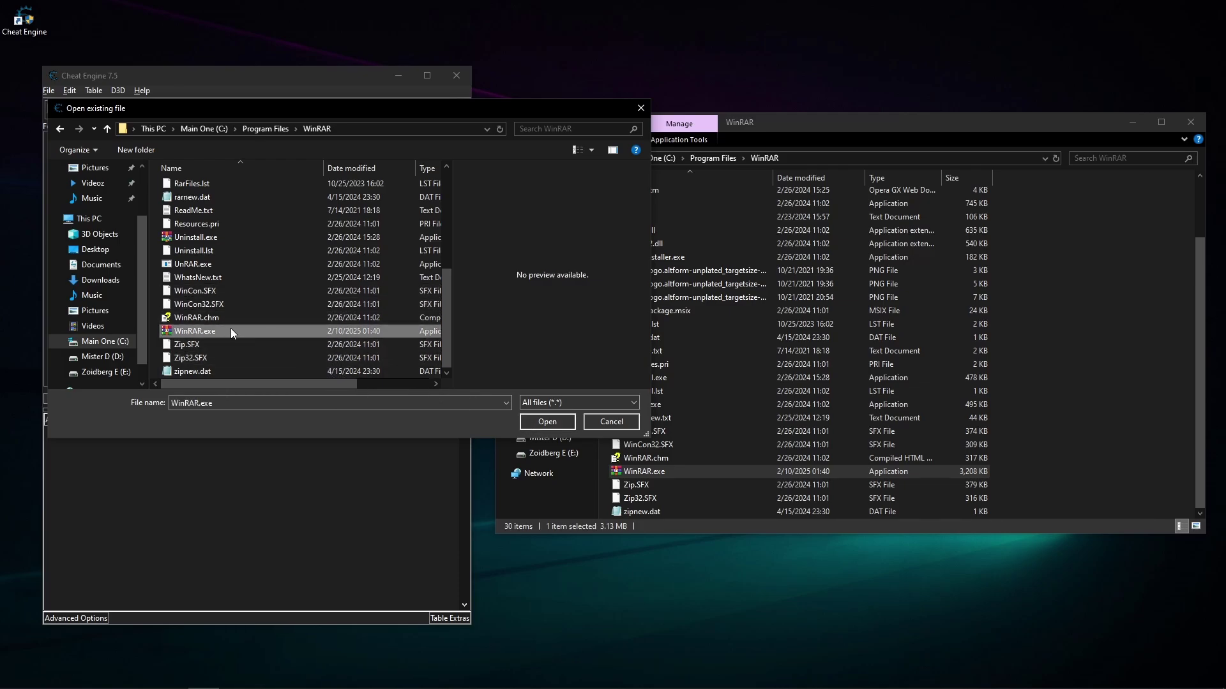
{"action": "left_click", "coordinate": [543, 425]}
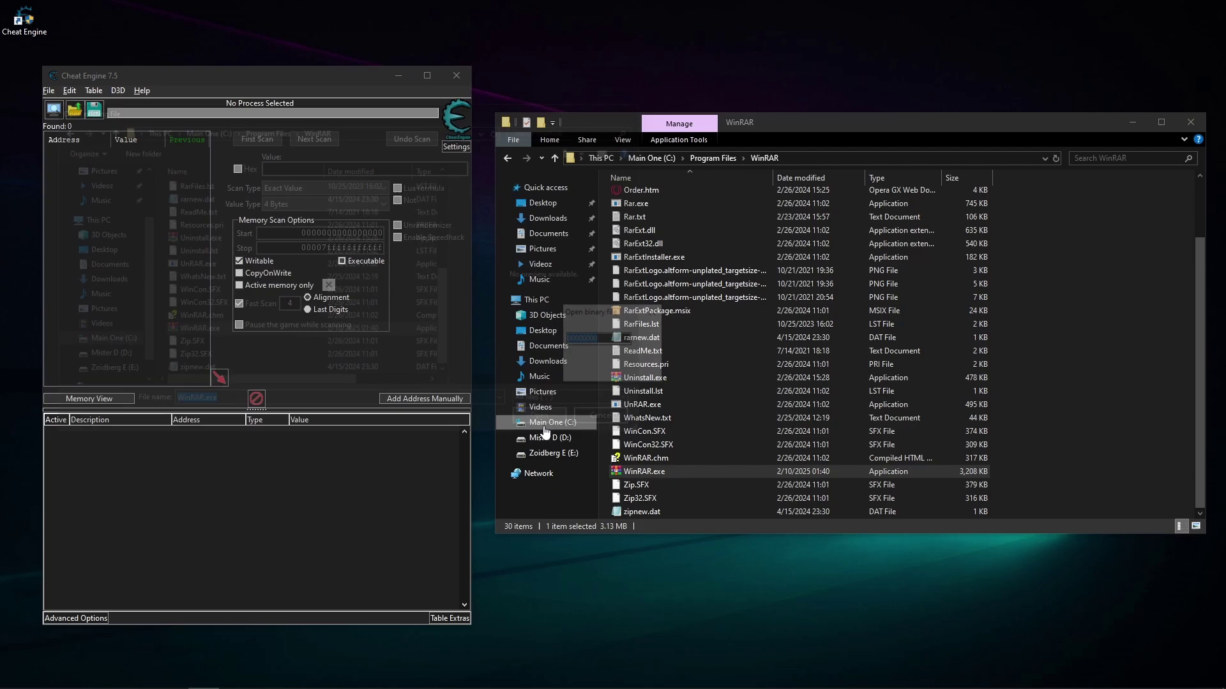
{"action": "right_click", "coordinate": [543, 424]}
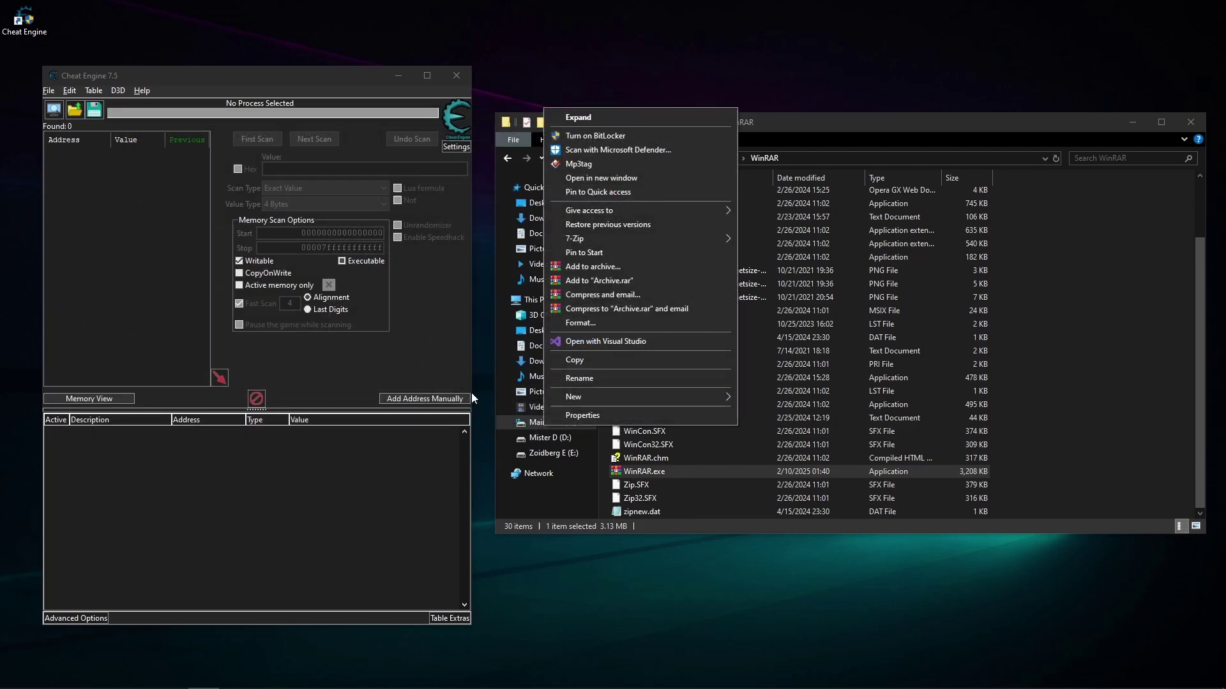
{"action": "left_click", "coordinate": [569, 508]}
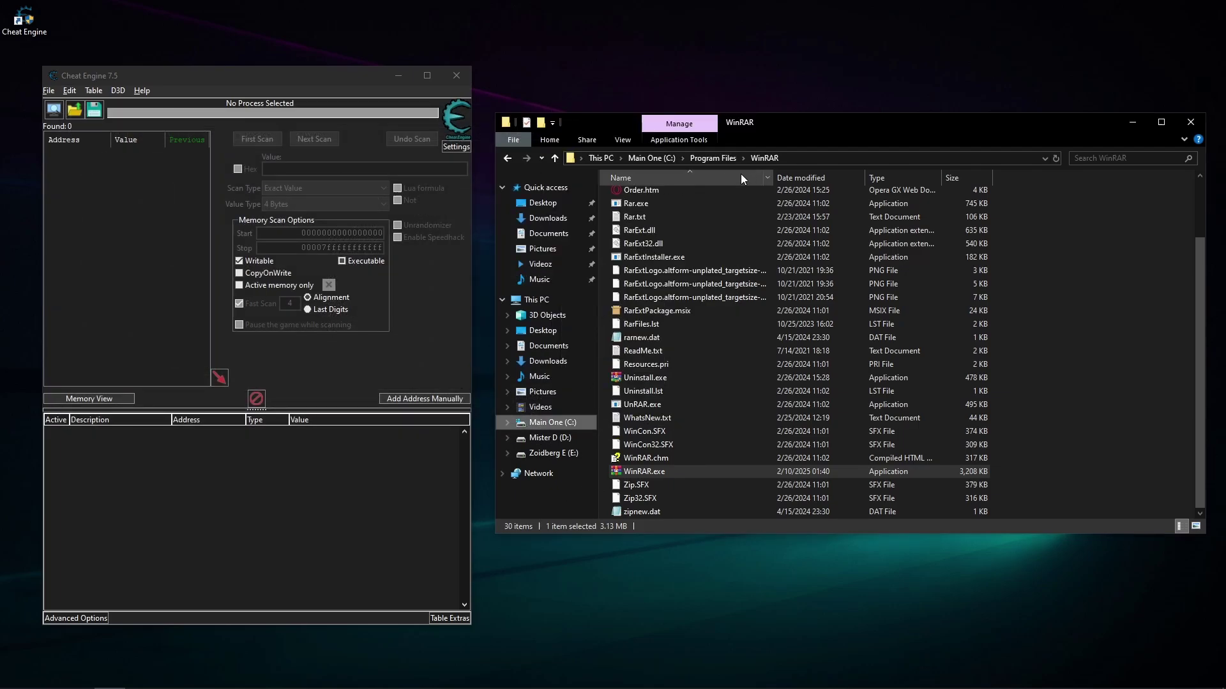
{"action": "left_click_drag", "start_coordinate": [753, 122], "coordinate": [929, 158]}
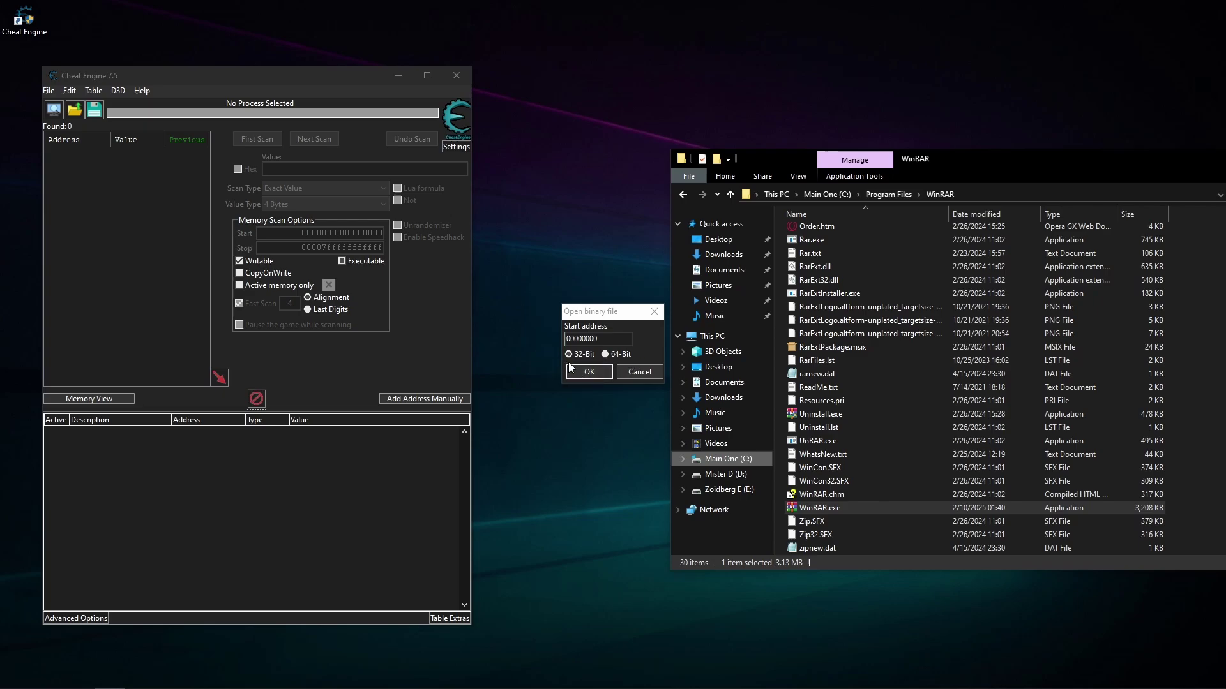
{"action": "left_click", "coordinate": [579, 370]}
{"action": "left_click_drag", "start_coordinate": [922, 164], "coordinate": [747, 161]}
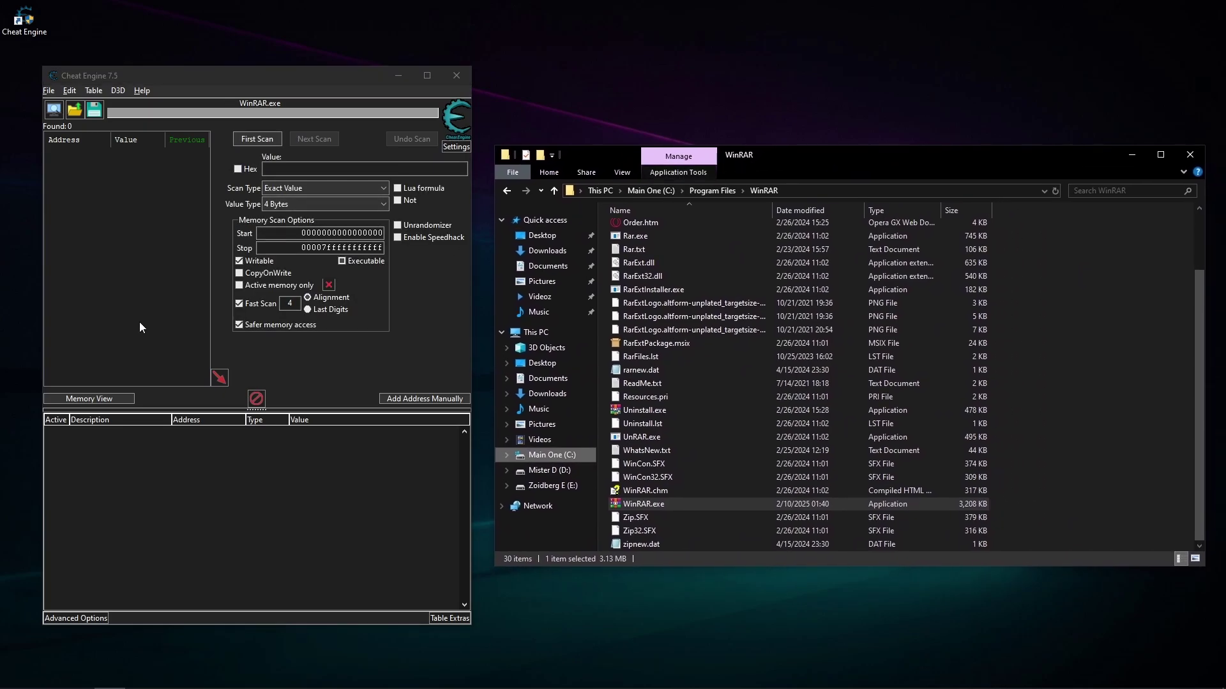
Open Cheat Engine's Memory Viewer and move both windows apart so Text.txt on the desktop is uncovered.
{"action": "left_click", "coordinate": [97, 398]}
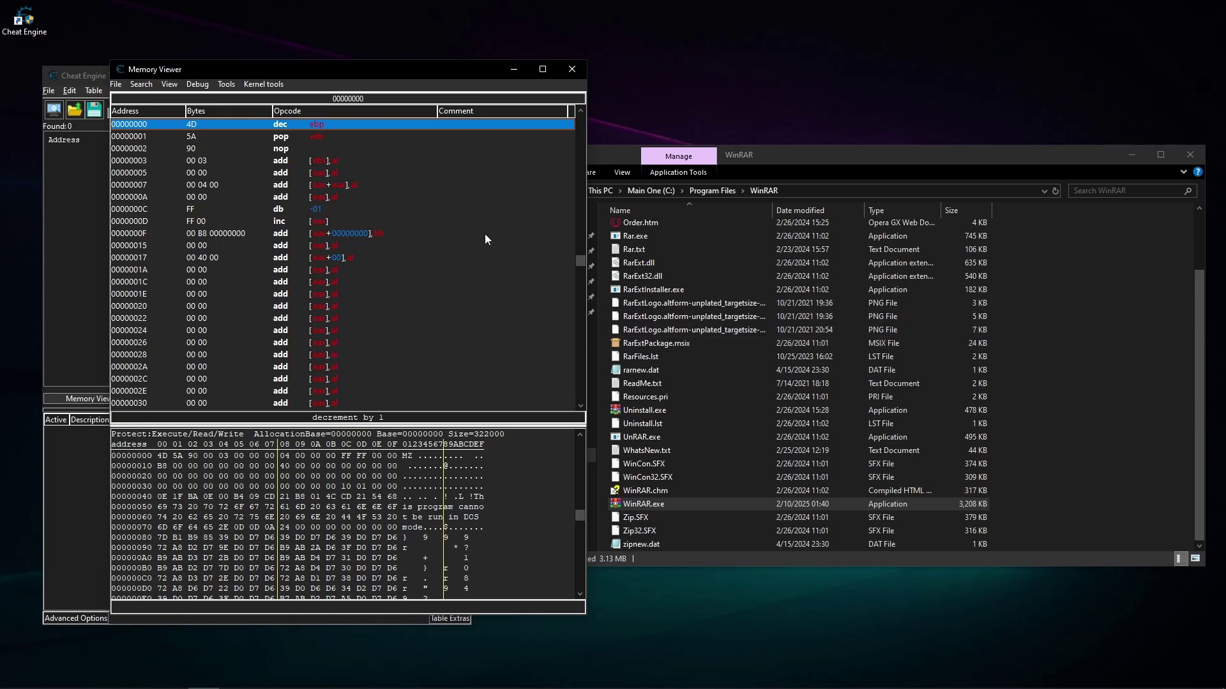
{"action": "left_click_drag", "start_coordinate": [310, 71], "coordinate": [788, 83]}
{"action": "left_click_drag", "start_coordinate": [276, 83], "coordinate": [305, 259]}
Open Text.txt from the desktop and copy its line "Please purchase WinRAR license".
{"action": "double_click", "coordinate": [314, 178]}
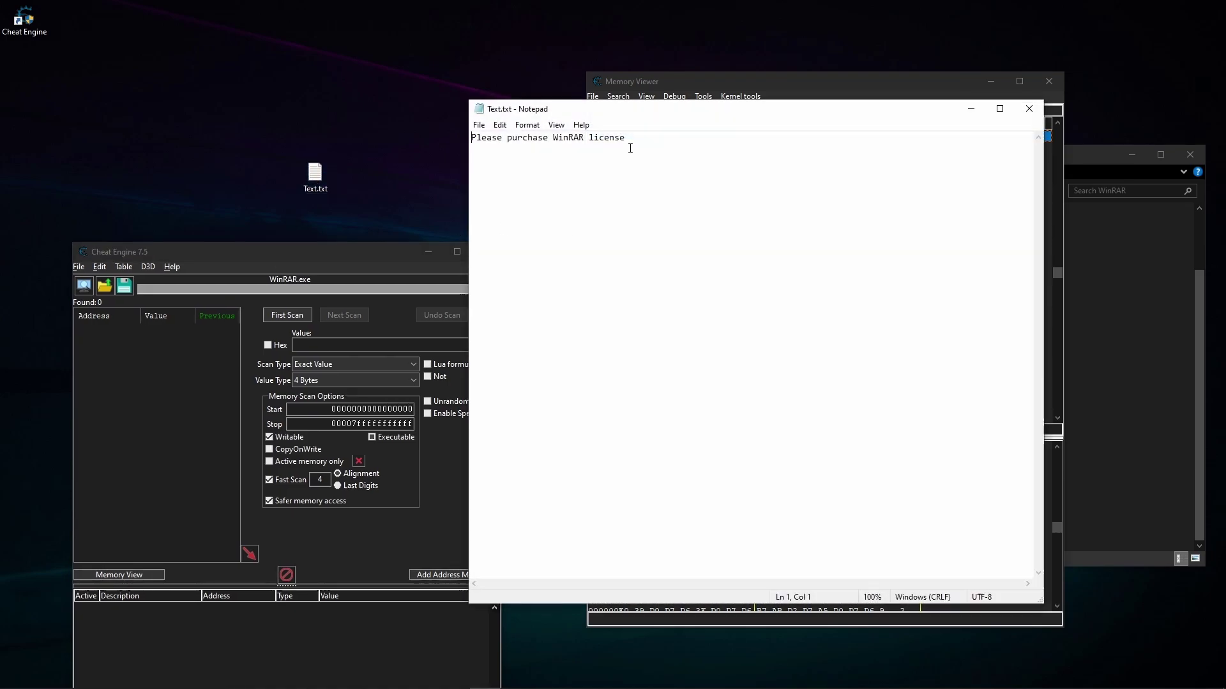
{"action": "left_click_drag", "start_coordinate": [630, 148], "coordinate": [517, 156]}
{"action": "left_click", "coordinate": [527, 168]}
{"action": "right_click", "coordinate": [623, 136]}
{"action": "left_click", "coordinate": [522, 146]}
{"action": "left_click_drag", "start_coordinate": [626, 138], "coordinate": [468, 138]}
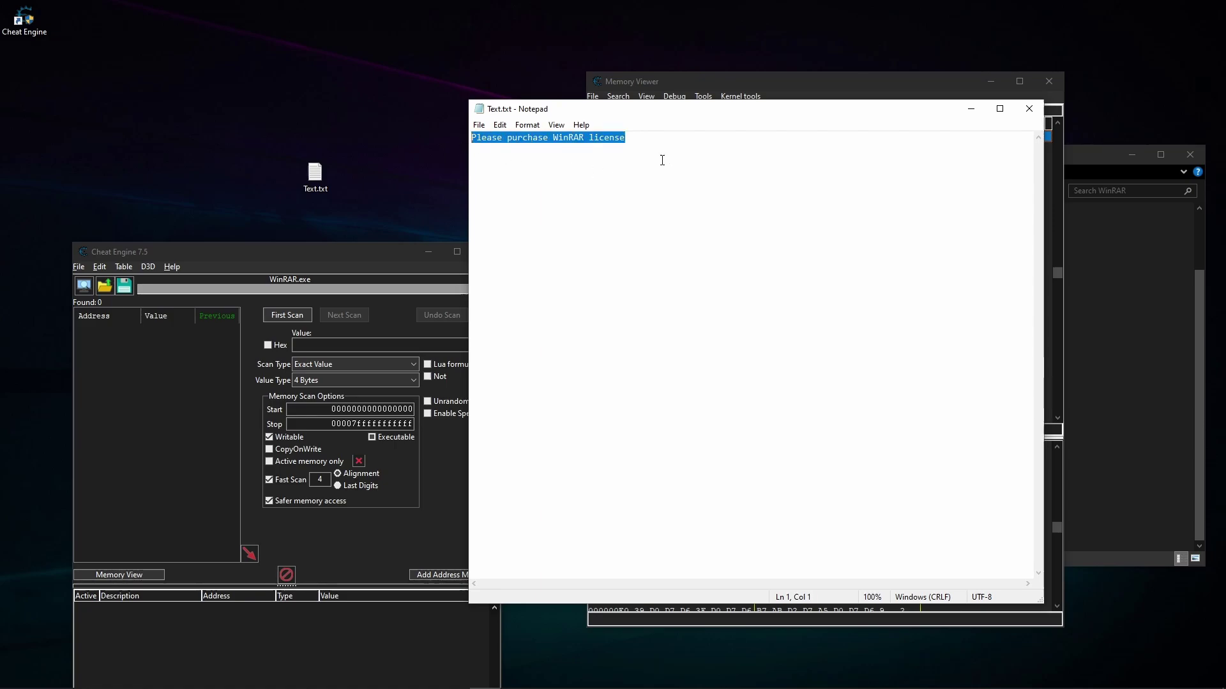
{"action": "key", "text": "Left"}
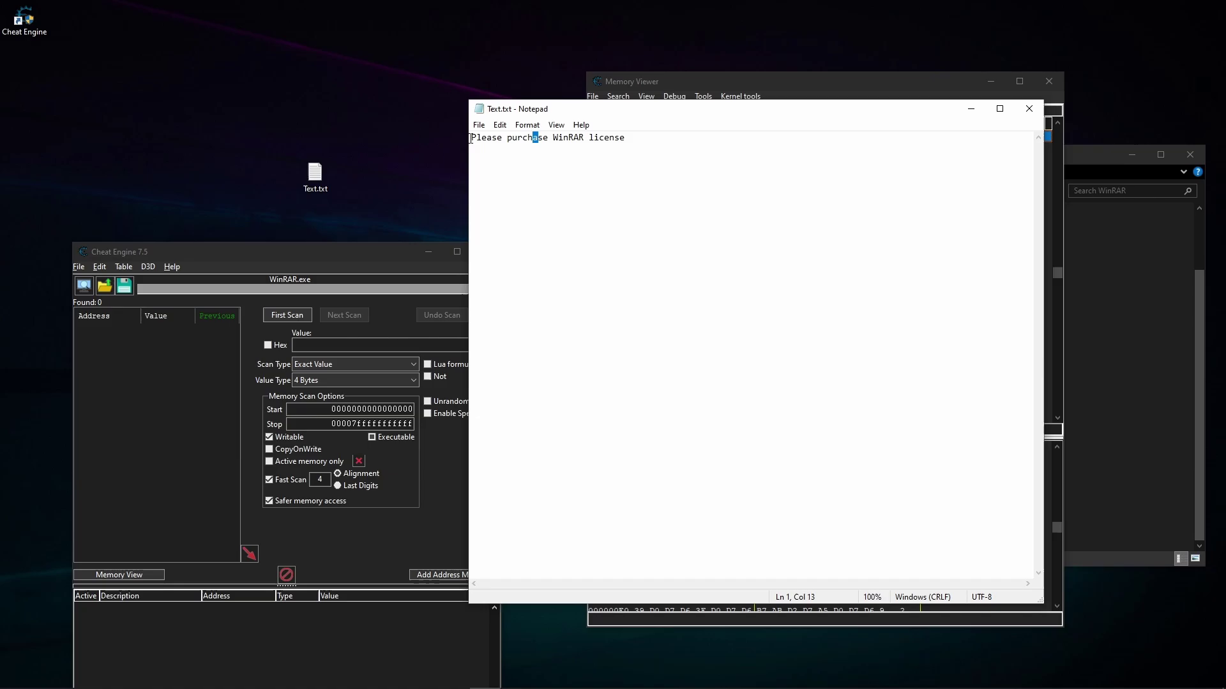
{"action": "left_click_drag", "start_coordinate": [646, 137], "coordinate": [471, 138]}
{"action": "key", "text": "ctrl+c"}
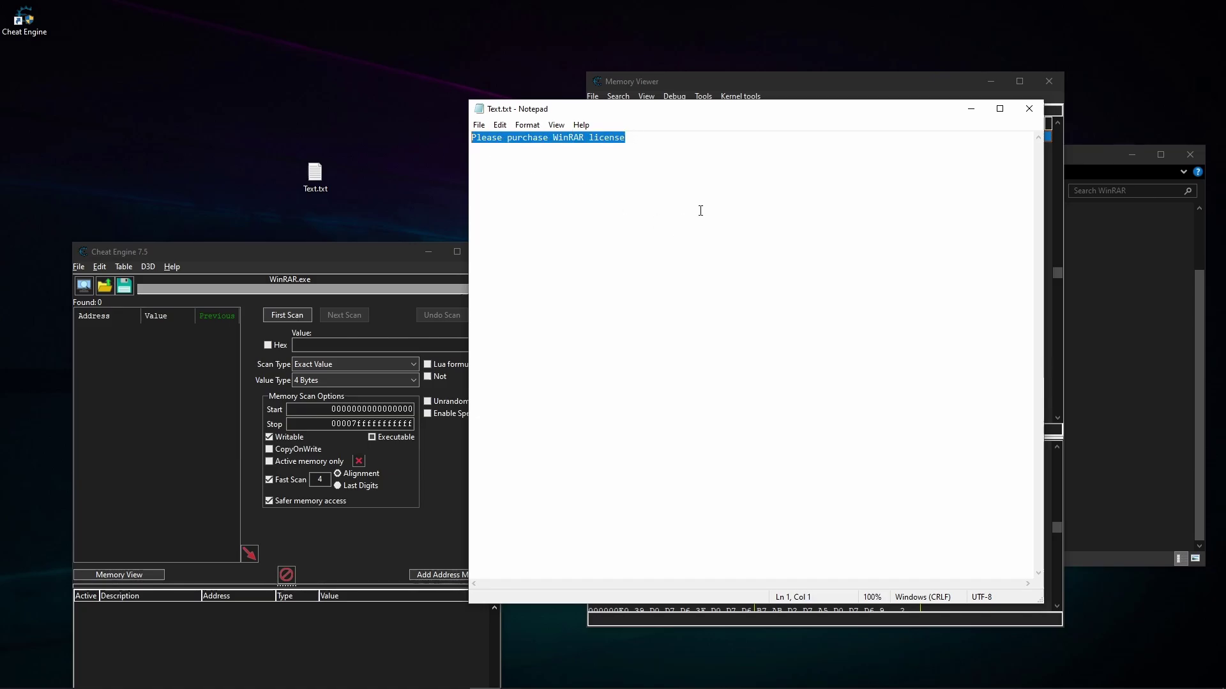
Close the Text.txt window and arrange the Cheat Engine window and Memory Viewer next to each other.
{"action": "left_click", "coordinate": [1028, 109]}
{"action": "left_click_drag", "start_coordinate": [339, 254], "coordinate": [292, 79]}
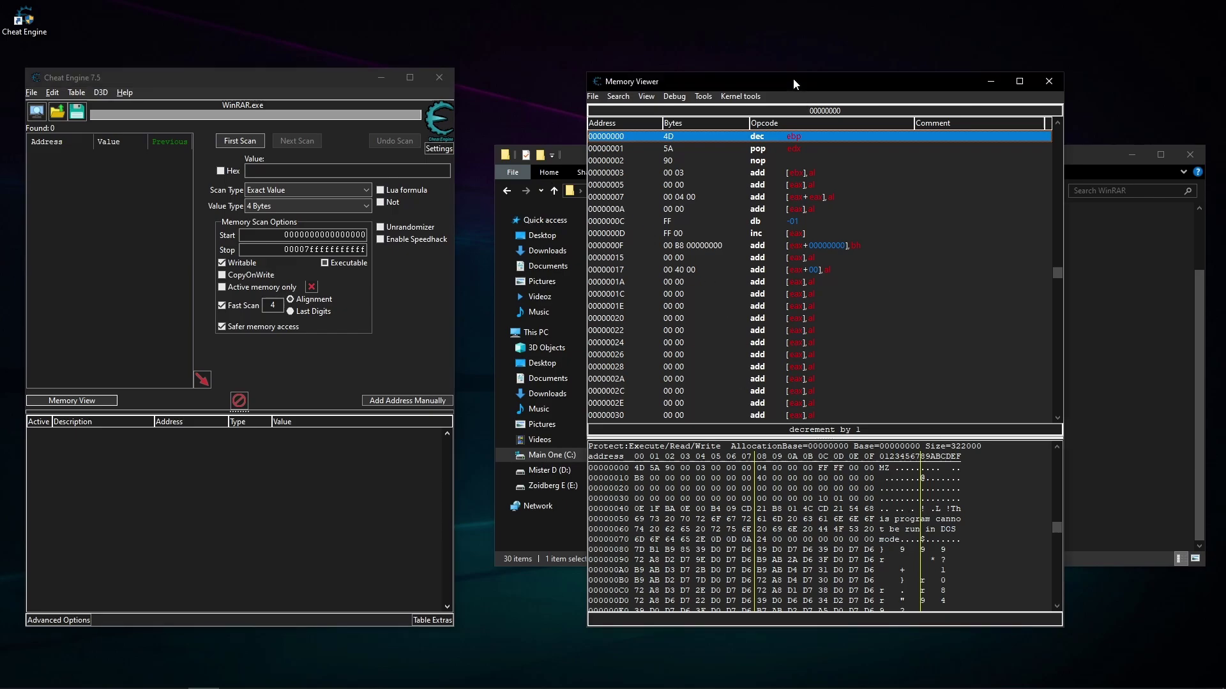
{"action": "left_click_drag", "start_coordinate": [794, 77], "coordinate": [641, 72]}
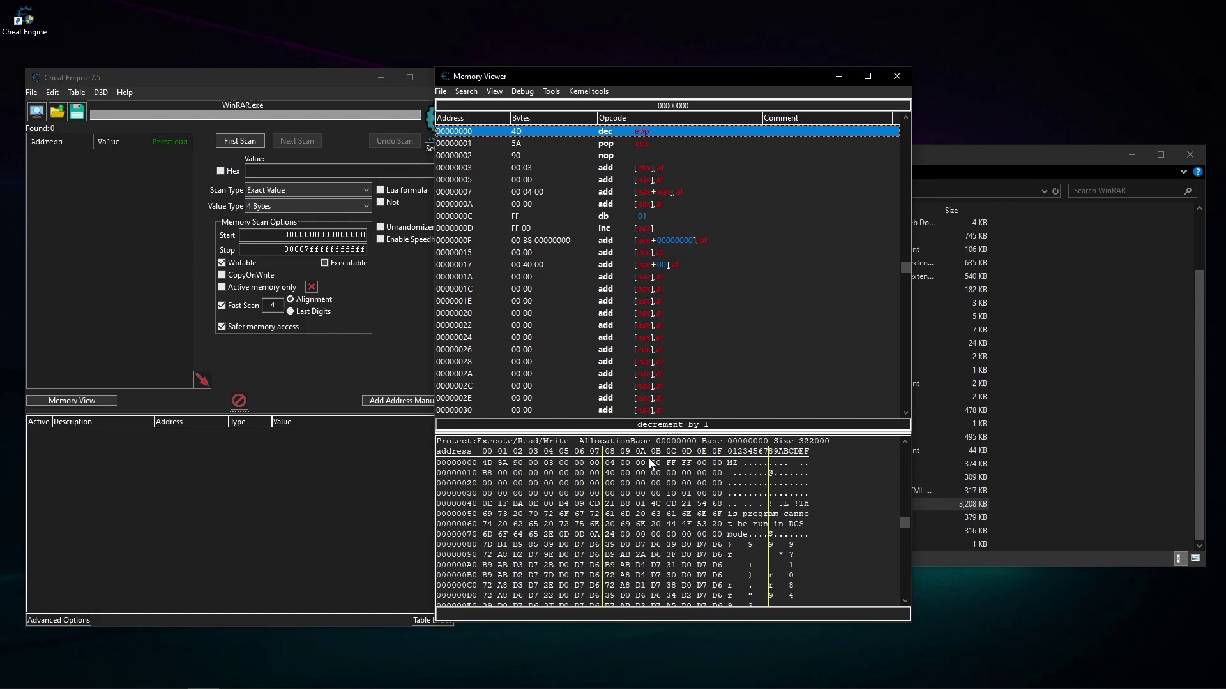
Search the memory from the hex view for the Unicode text "Please purchase WinRAR license".
{"action": "right_click", "coordinate": [849, 528]}
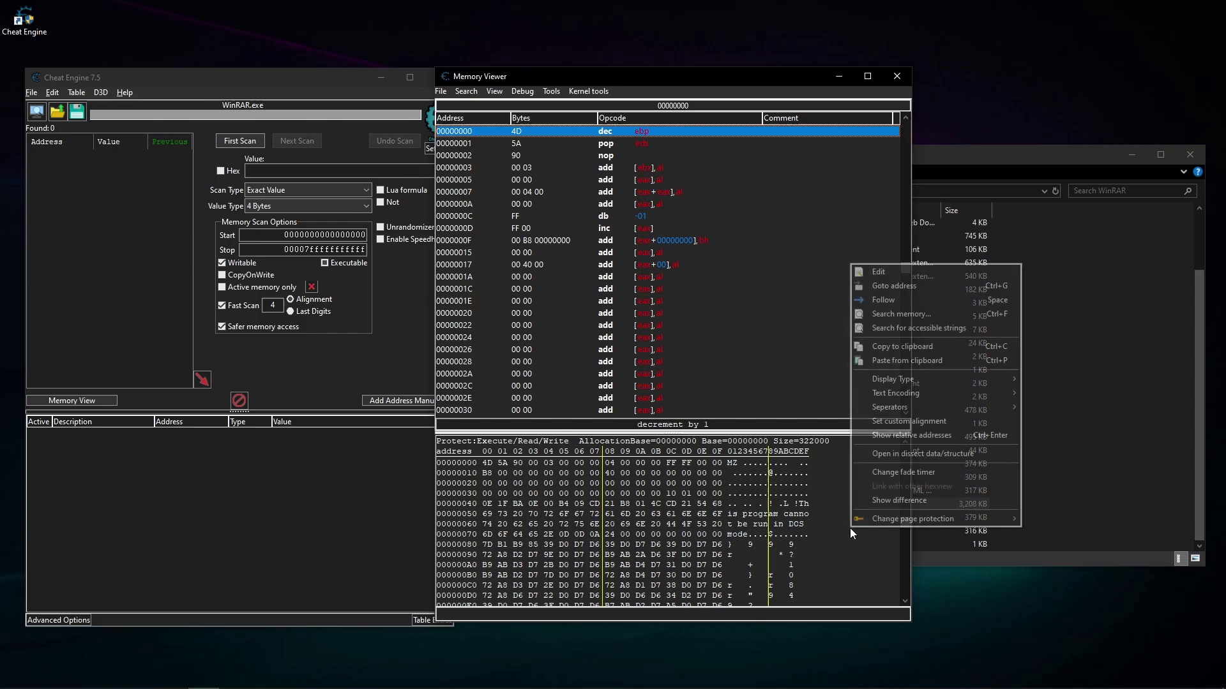
{"action": "left_click", "coordinate": [897, 314]}
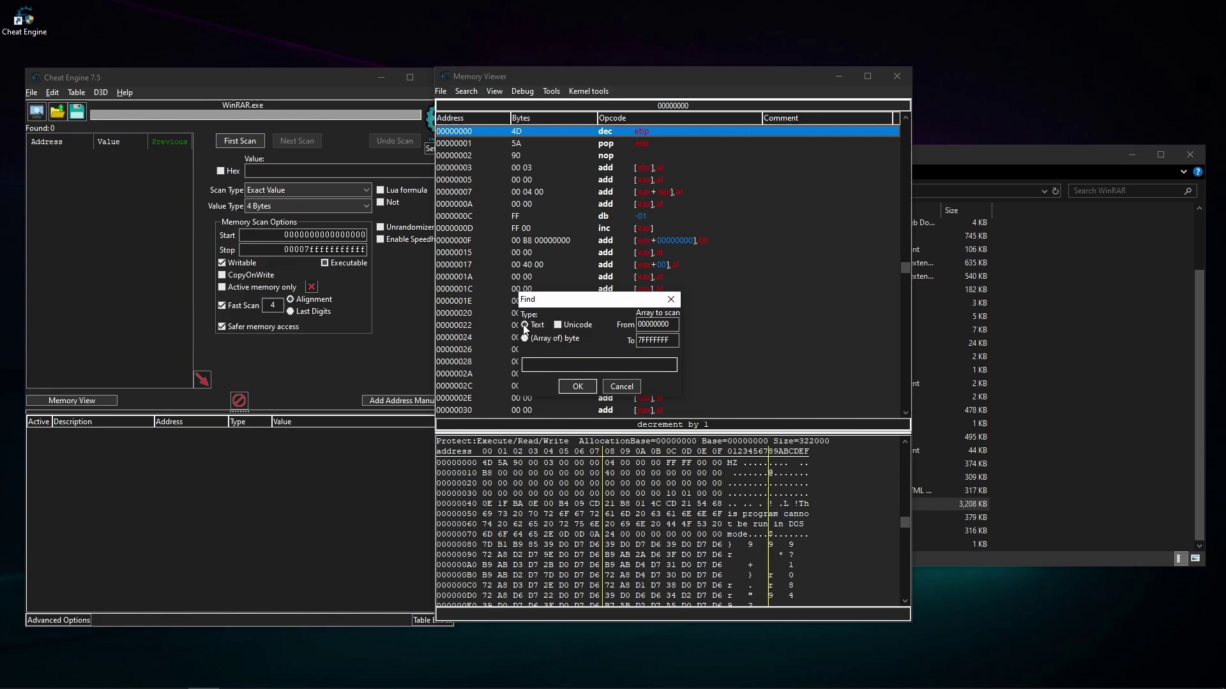
{"action": "left_click", "coordinate": [560, 326]}
{"action": "left_click", "coordinate": [548, 367]}
{"action": "key", "text": "ctrl+v"}
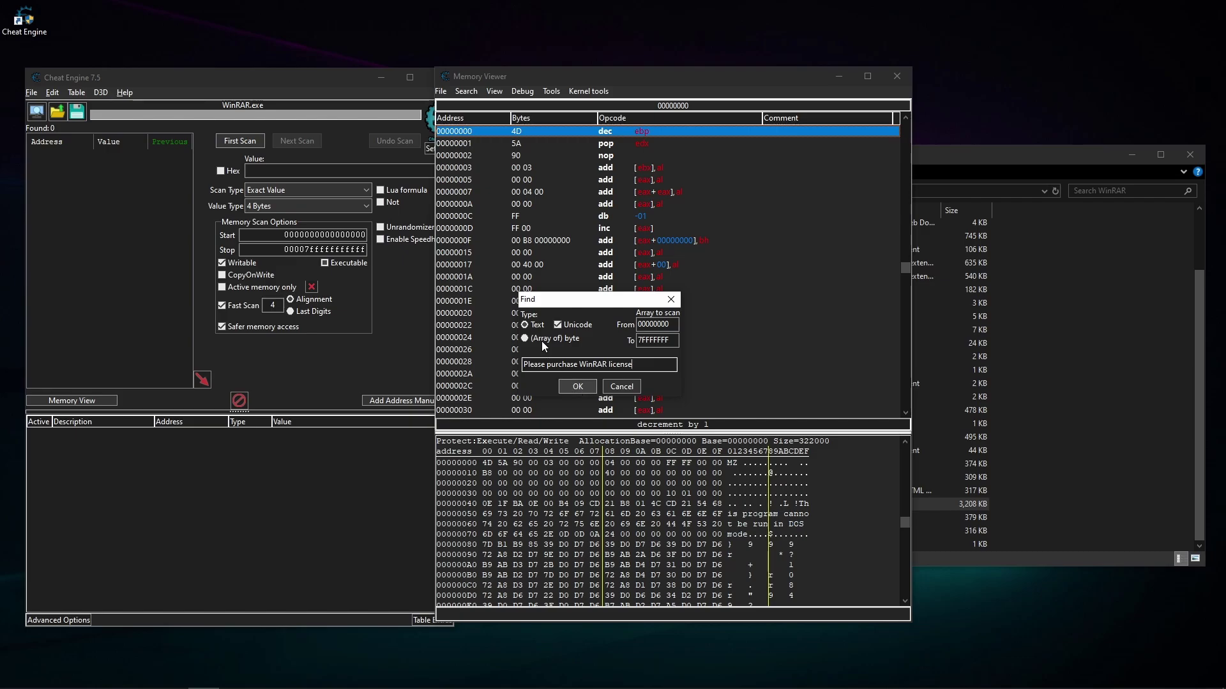
{"action": "left_click", "coordinate": [585, 388]}
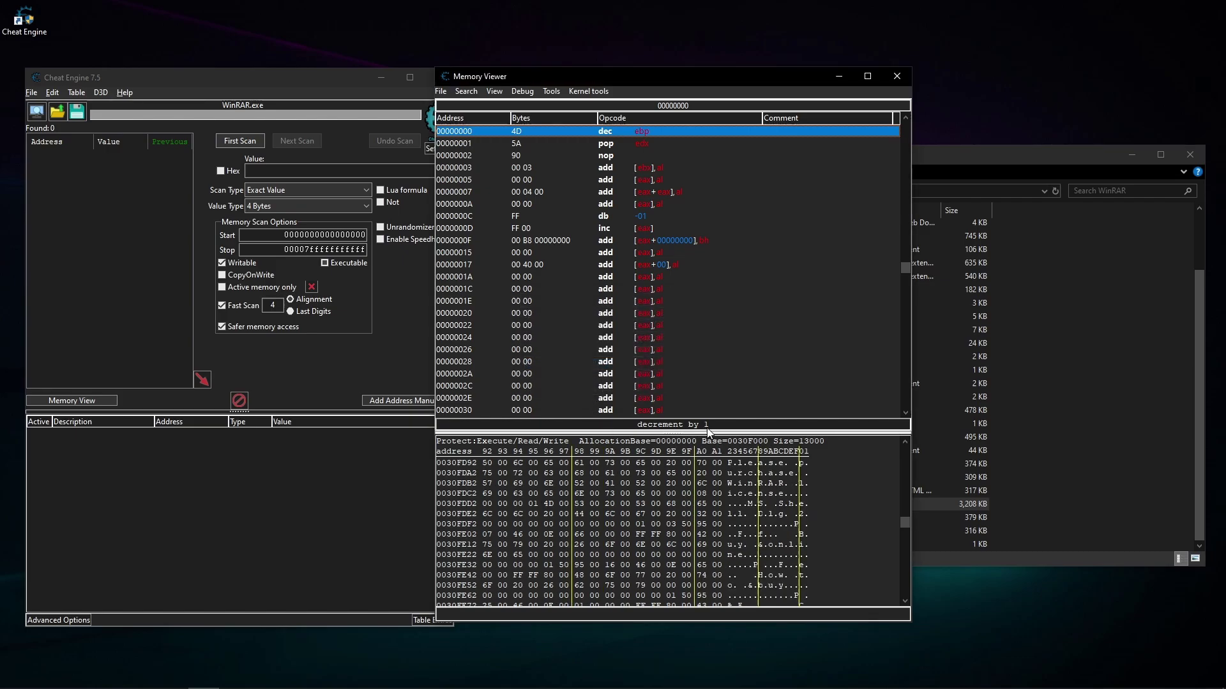
Inspect the characters of the found license text and their matching bytes in the hex view.
{"action": "left_click_drag", "start_coordinate": [738, 473], "coordinate": [754, 478]}
{"action": "left_click", "coordinate": [780, 473]}
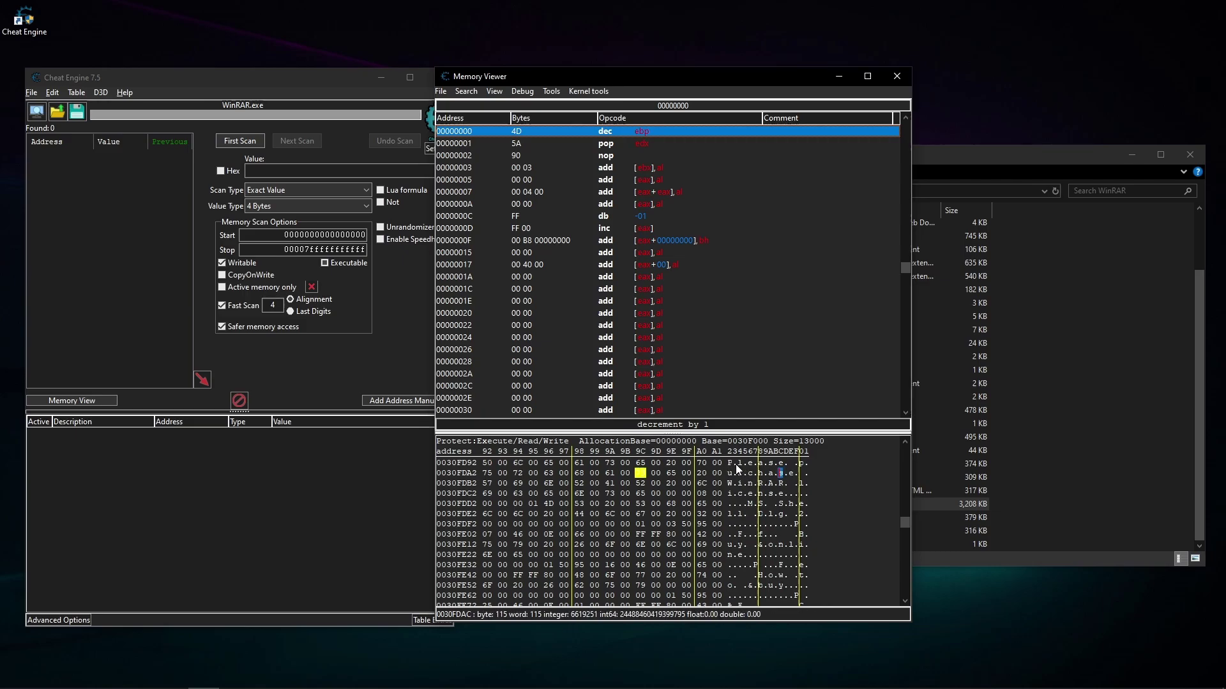
{"action": "left_click_drag", "start_coordinate": [744, 464], "coordinate": [749, 468]}
{"action": "left_click", "coordinate": [765, 464]}
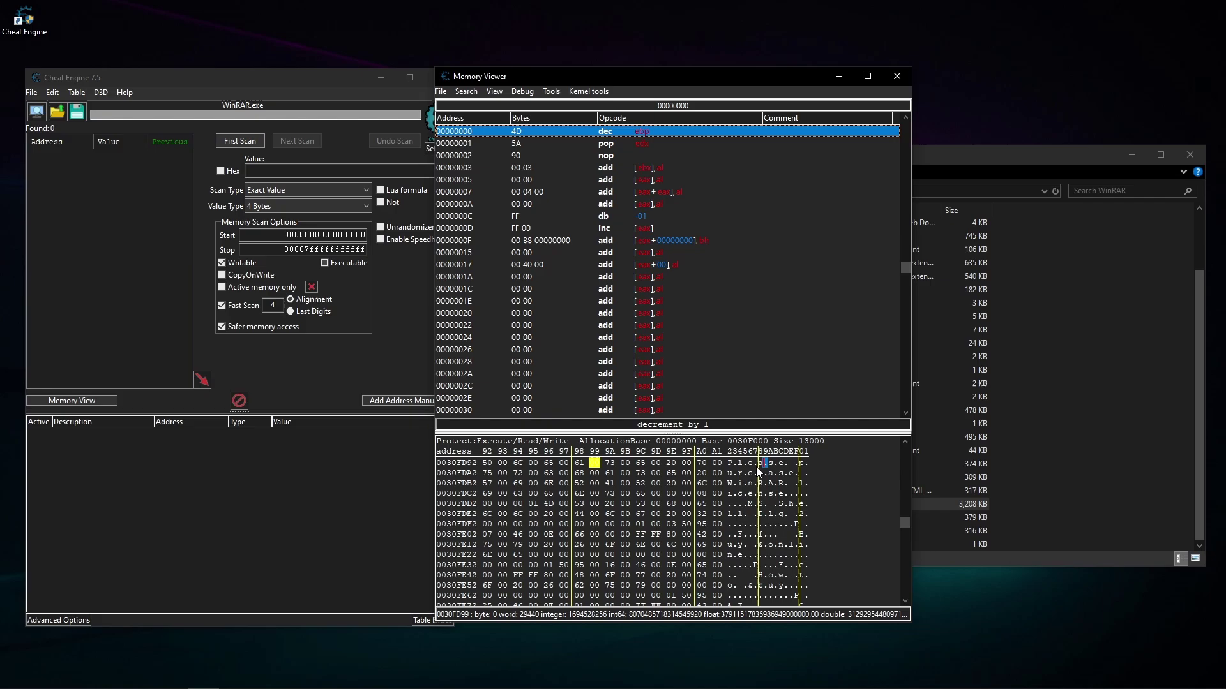
{"action": "left_click", "coordinate": [750, 483]}
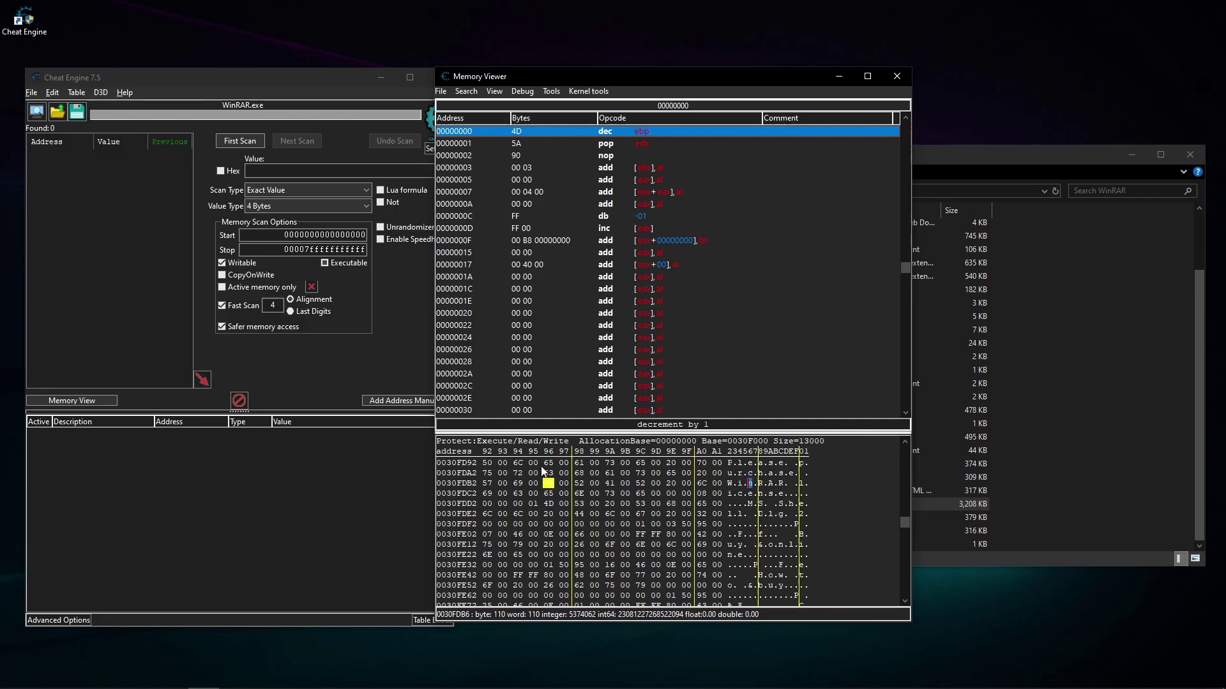
{"action": "left_click", "coordinate": [625, 514]}
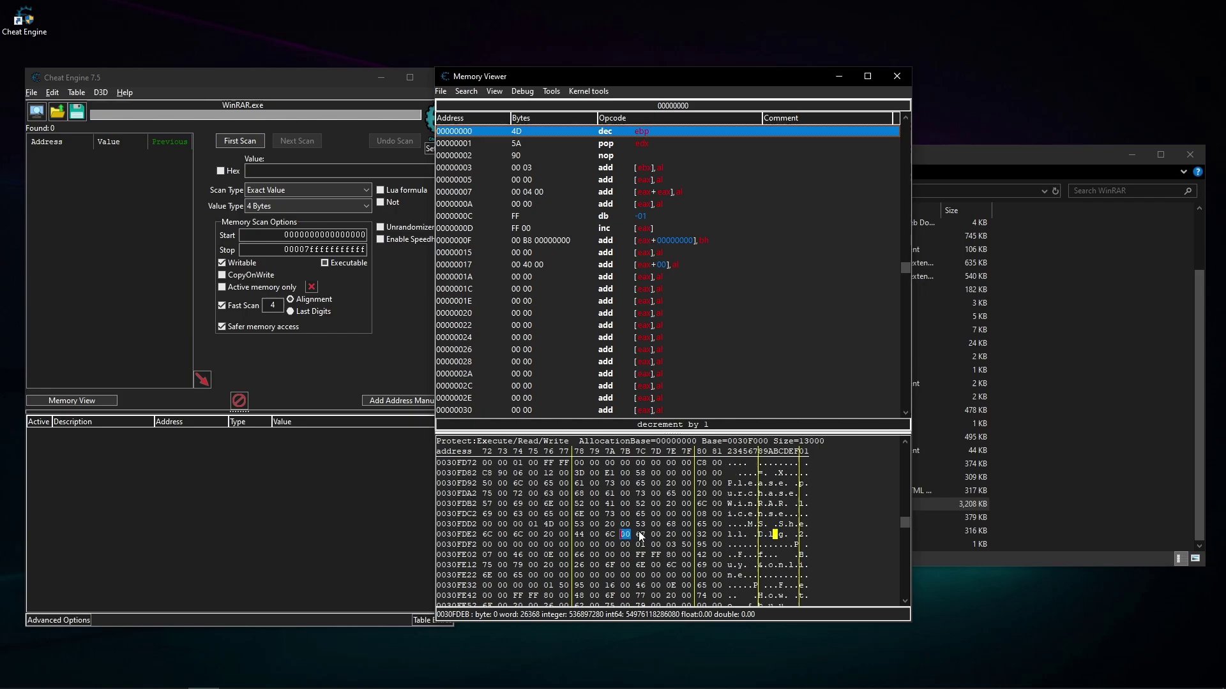
{"action": "left_click", "coordinate": [733, 488]}
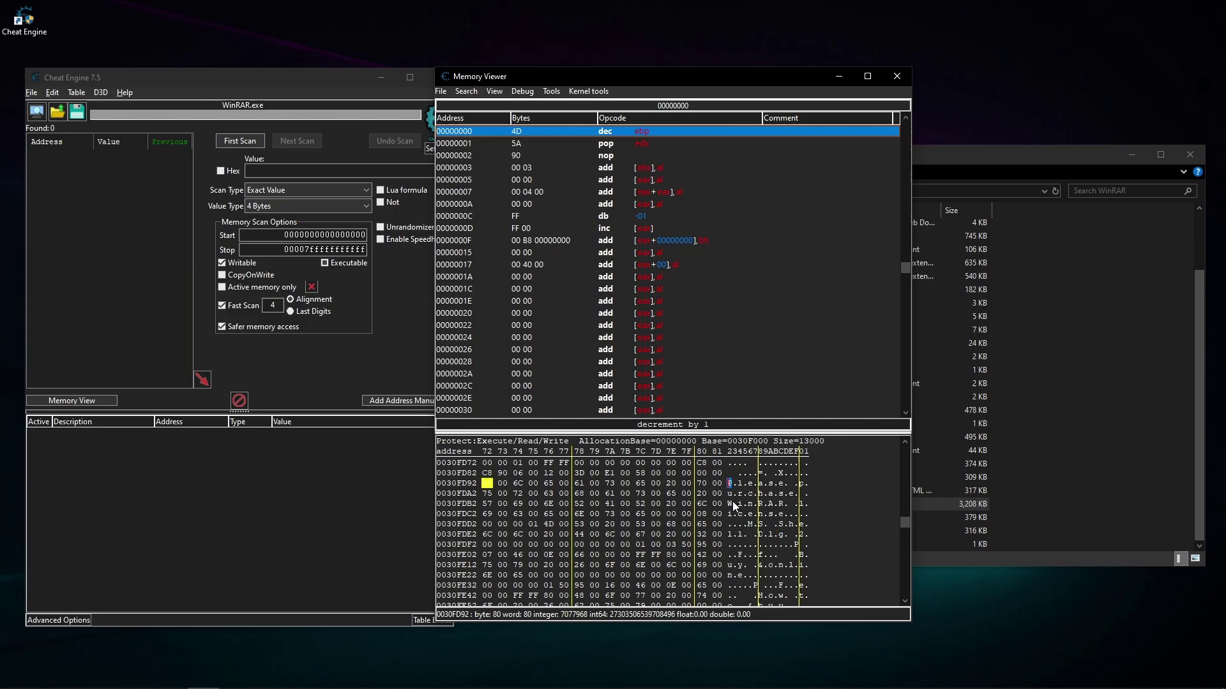
Inspect individual characters and bytes in the row at 0030FD82, just before the license text.
{"action": "left_click", "coordinate": [781, 475]}
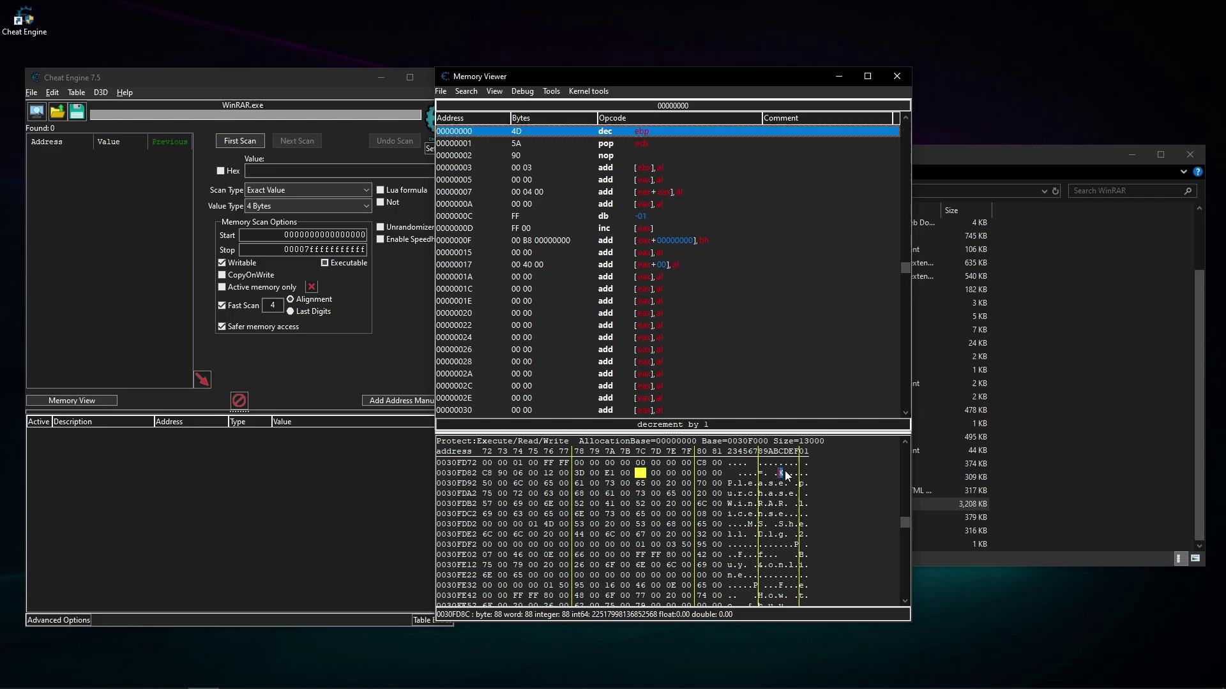
{"action": "left_click", "coordinate": [761, 476]}
{"action": "left_click", "coordinate": [753, 476]}
{"action": "left_click", "coordinate": [749, 478]}
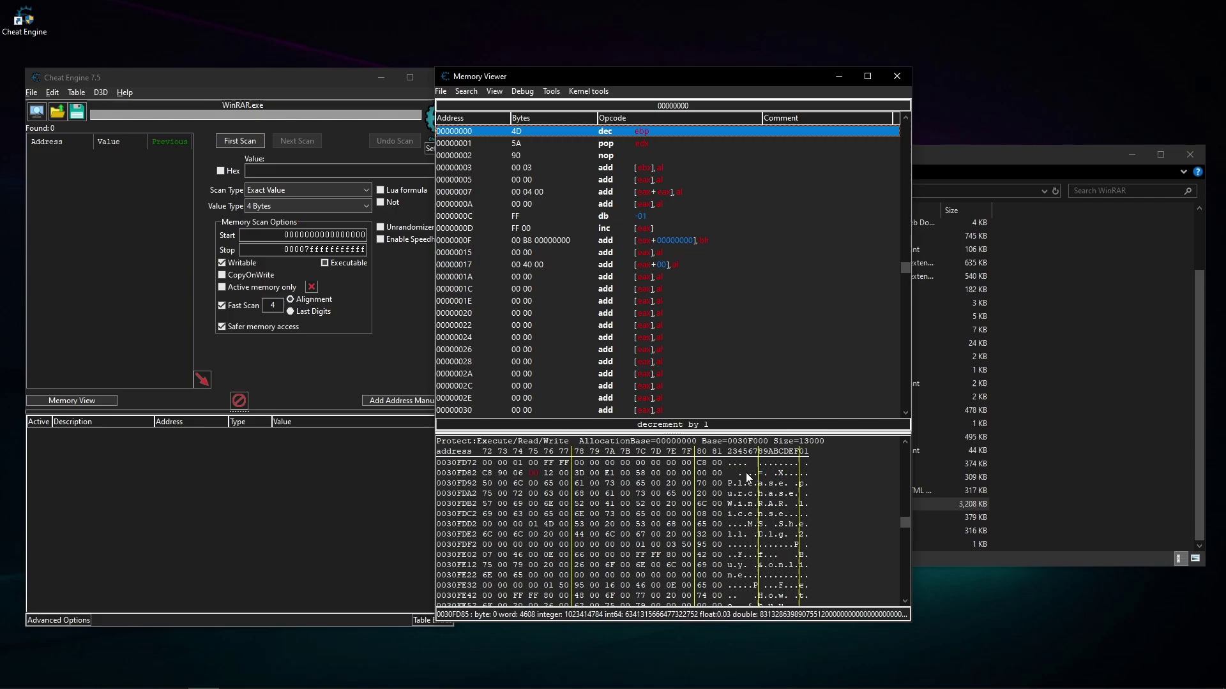
Copy the address 0030FD83 of the 90 byte before the license text and go to it in the hex view.
{"action": "left_click", "coordinate": [503, 476]}
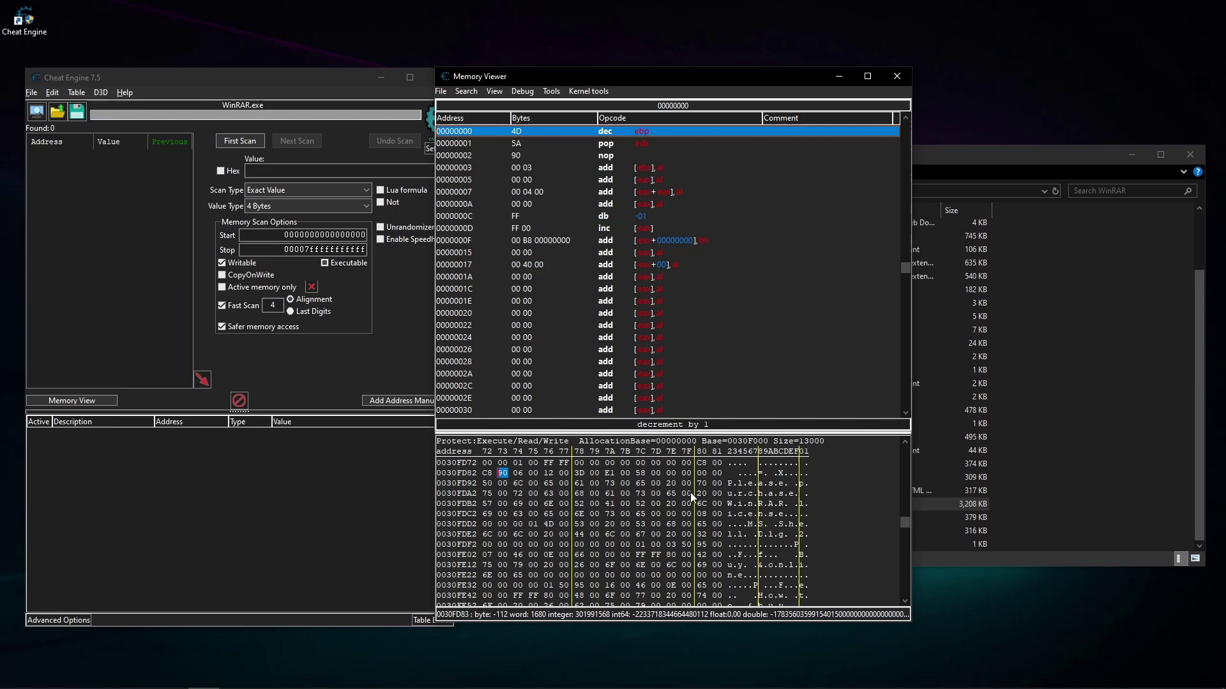
{"action": "right_click", "coordinate": [503, 476]}
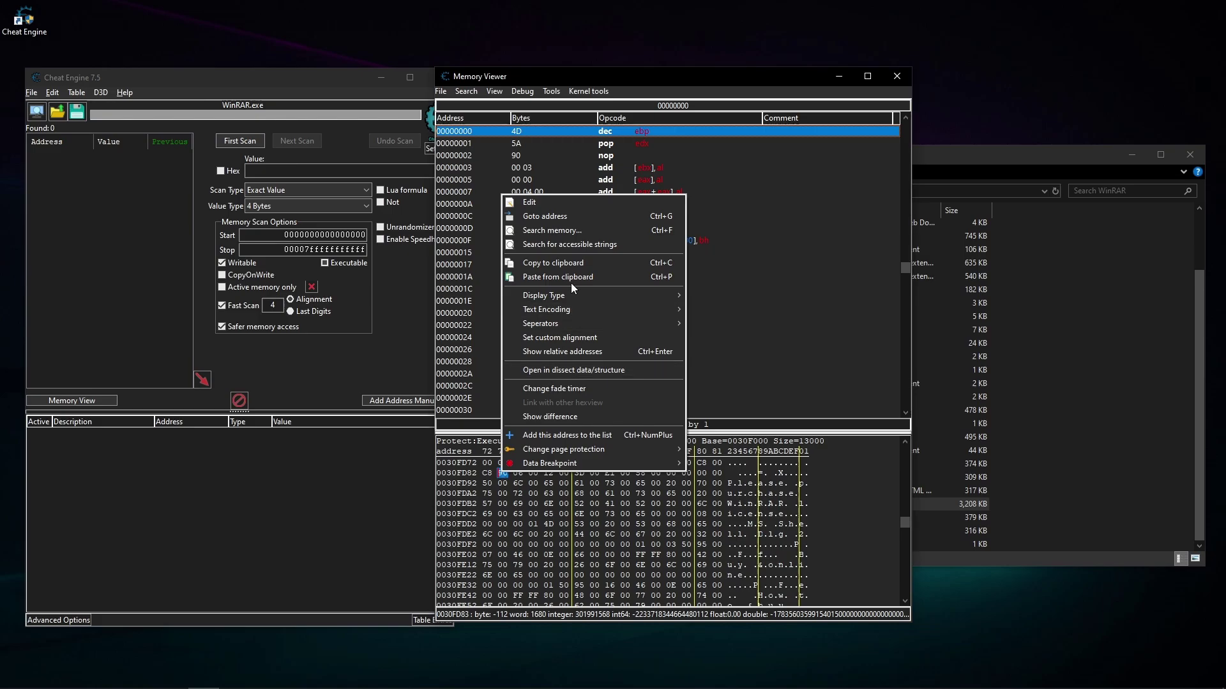
{"action": "left_click", "coordinate": [540, 217]}
{"action": "key", "text": "ctrl+c"}
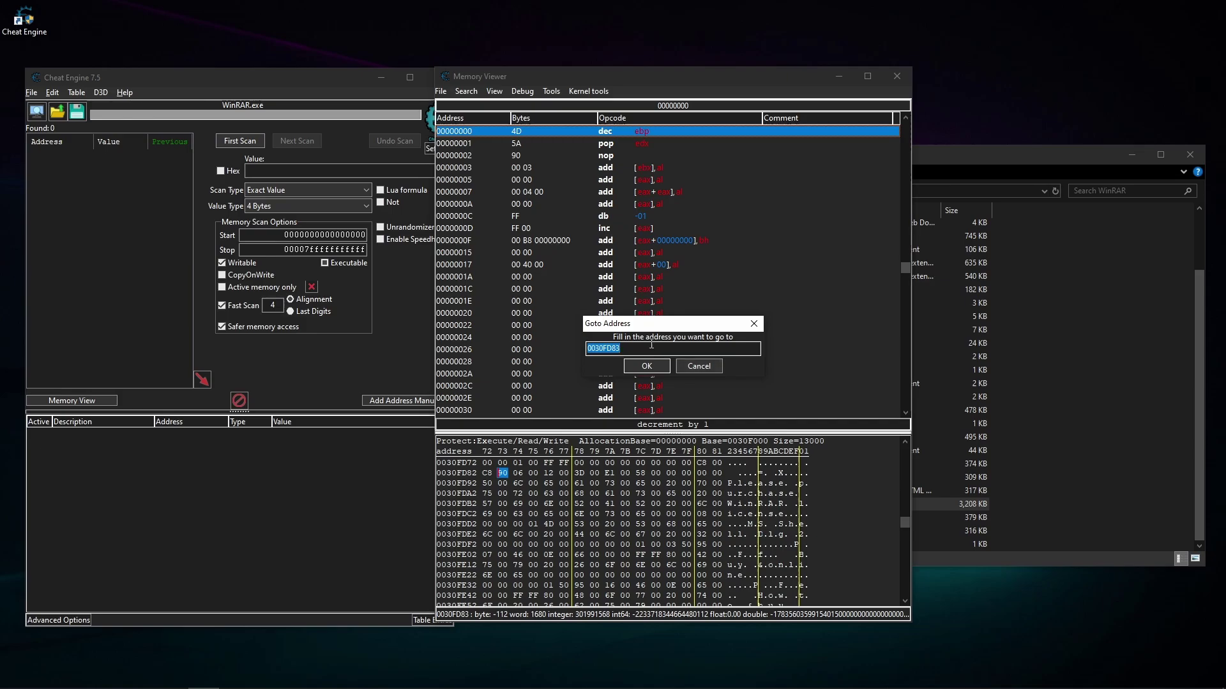
{"action": "left_click", "coordinate": [647, 366]}
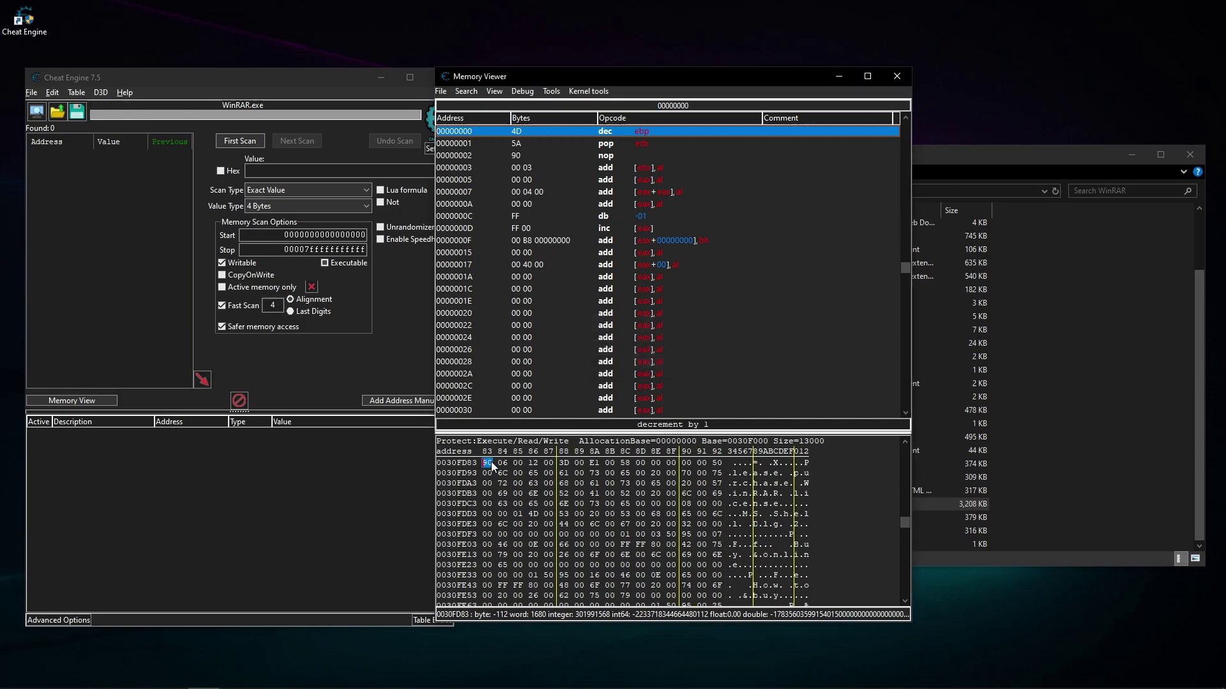
{"action": "scroll", "coordinate": [505, 492], "scroll_direction": "up", "scroll_amount": 2}
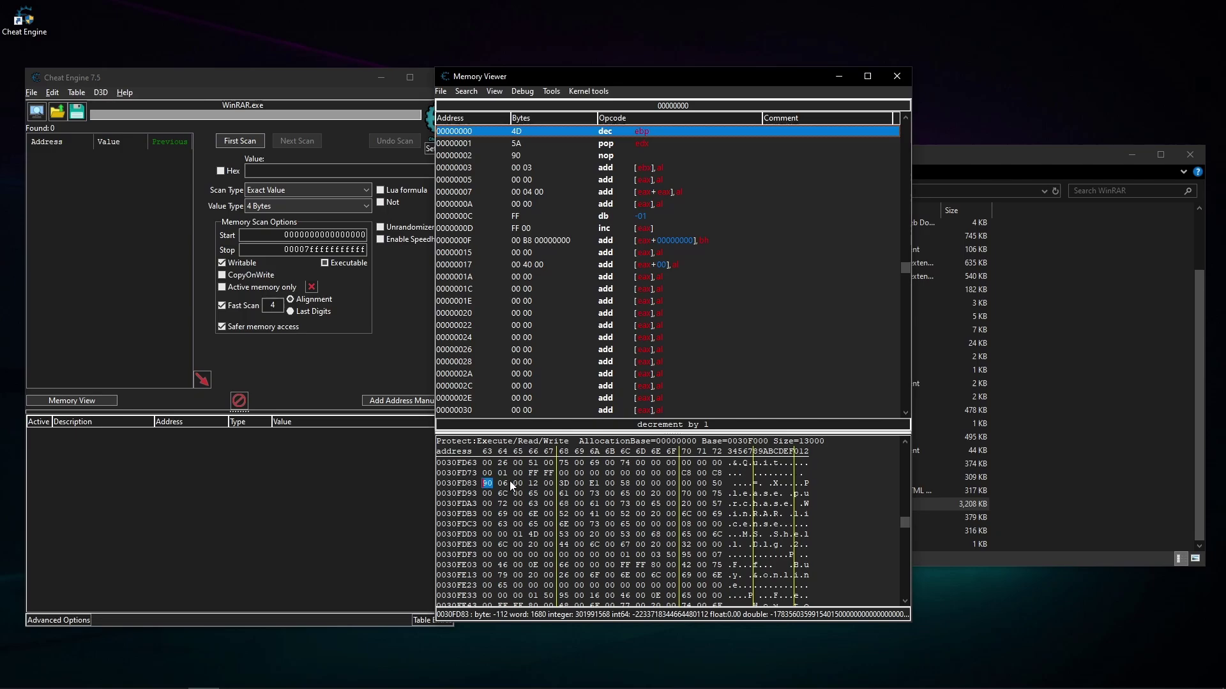
{"action": "scroll", "coordinate": [500, 488], "scroll_direction": "down", "scroll_amount": 2}
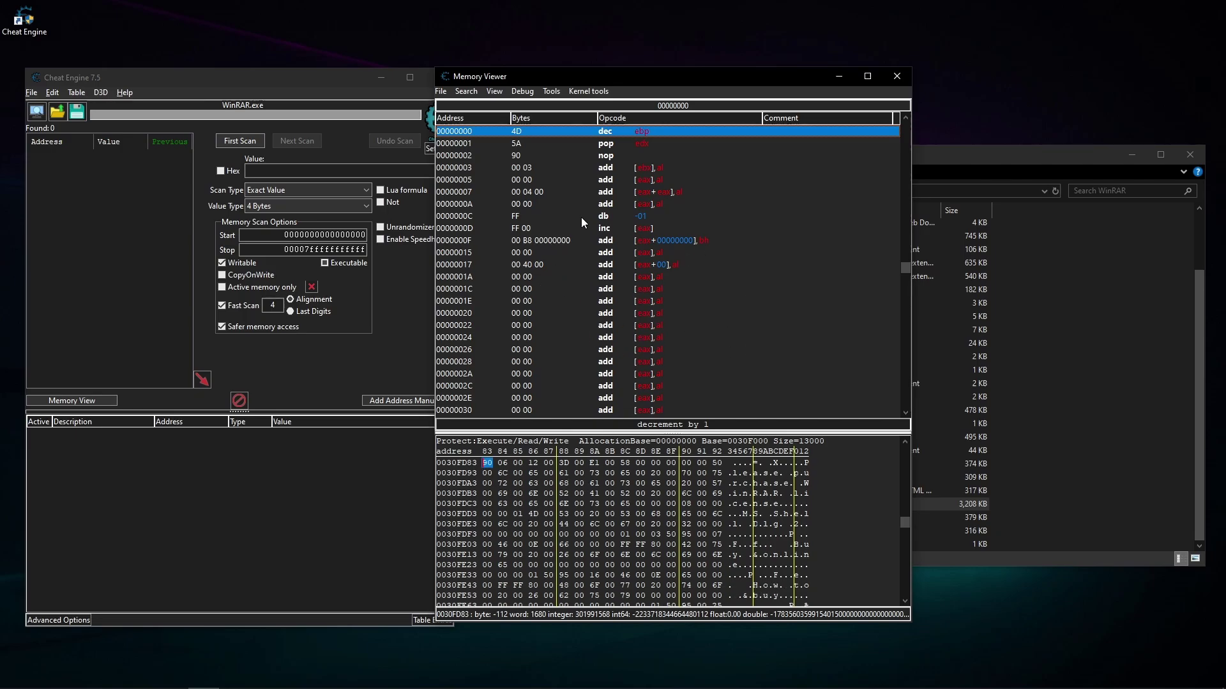
Go to the copied address 0030FD83 in the disassembler and show the instructions around it.
{"action": "right_click", "coordinate": [697, 328]}
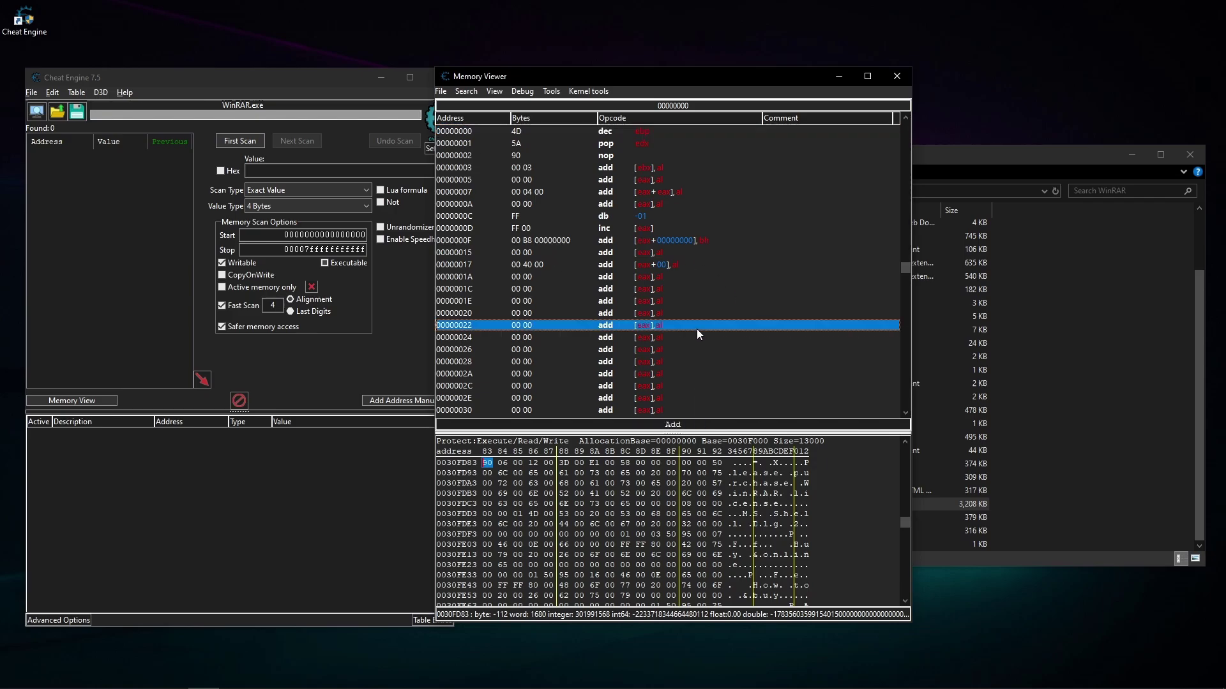
{"action": "left_click", "coordinate": [745, 337]}
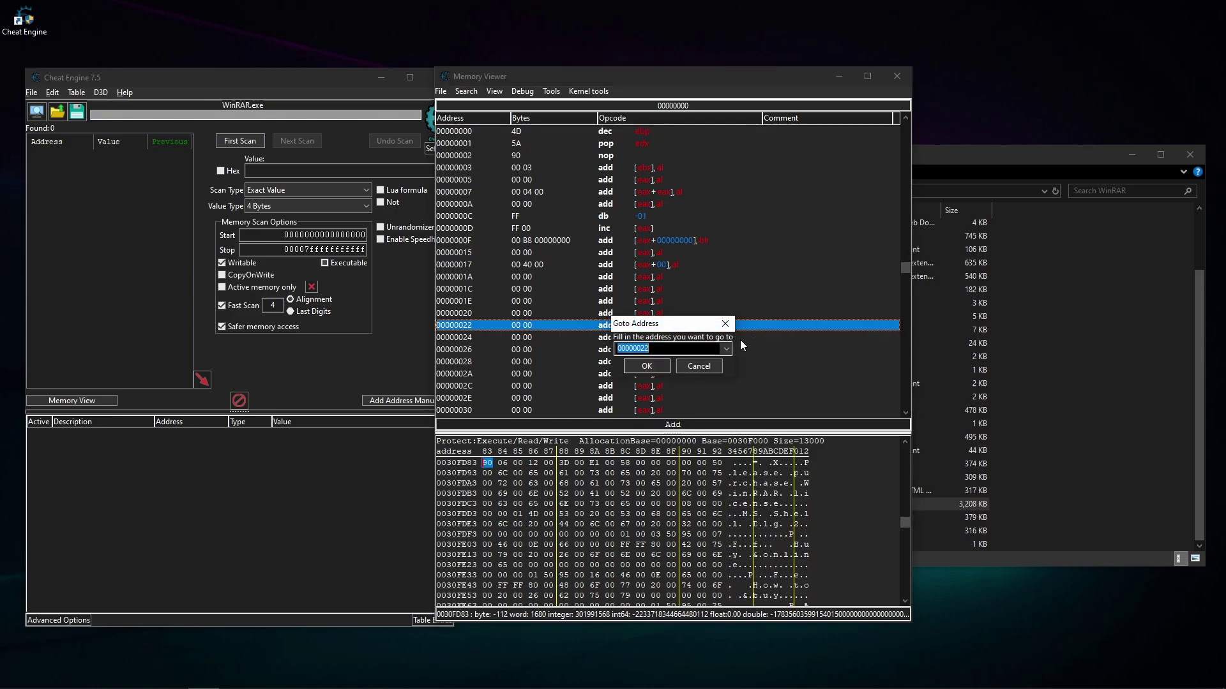
{"action": "key", "text": "ctrl+v"}
{"action": "left_click", "coordinate": [647, 368]}
{"action": "scroll", "coordinate": [664, 300], "scroll_direction": "up", "scroll_amount": 7}
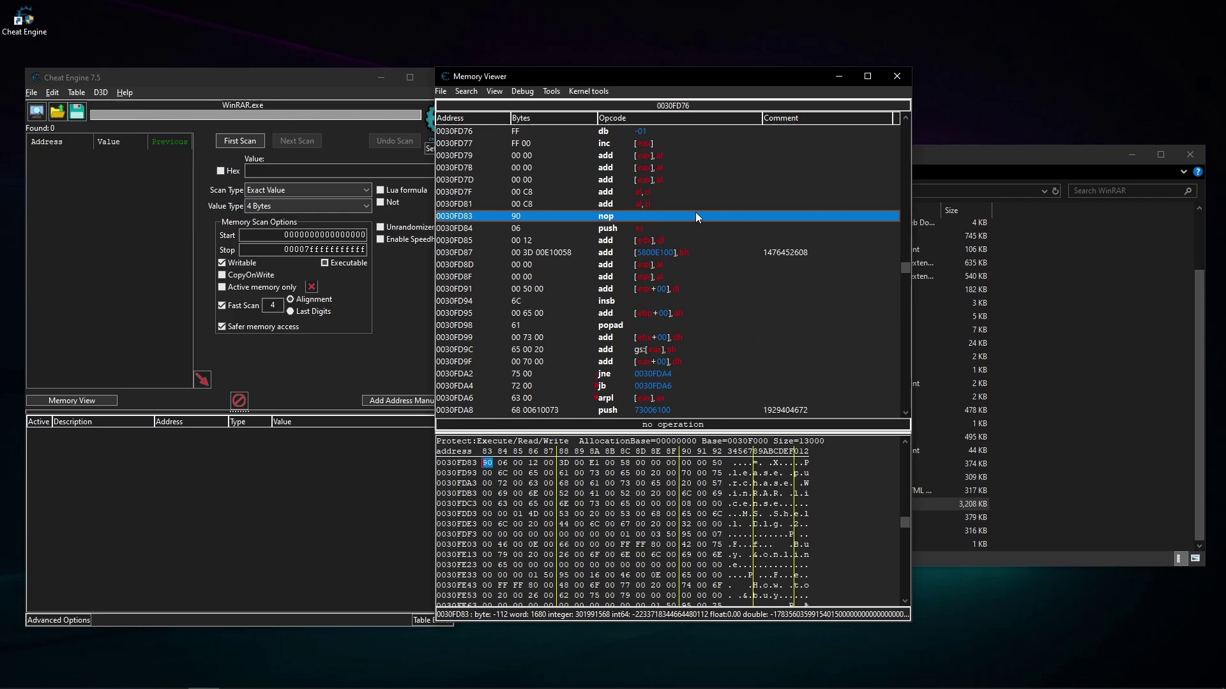
Examine the instructions following the nop at 0030FD83, from the push at 0030FD84 through the popad at 0030FD98.
{"action": "left_click", "coordinate": [639, 240]}
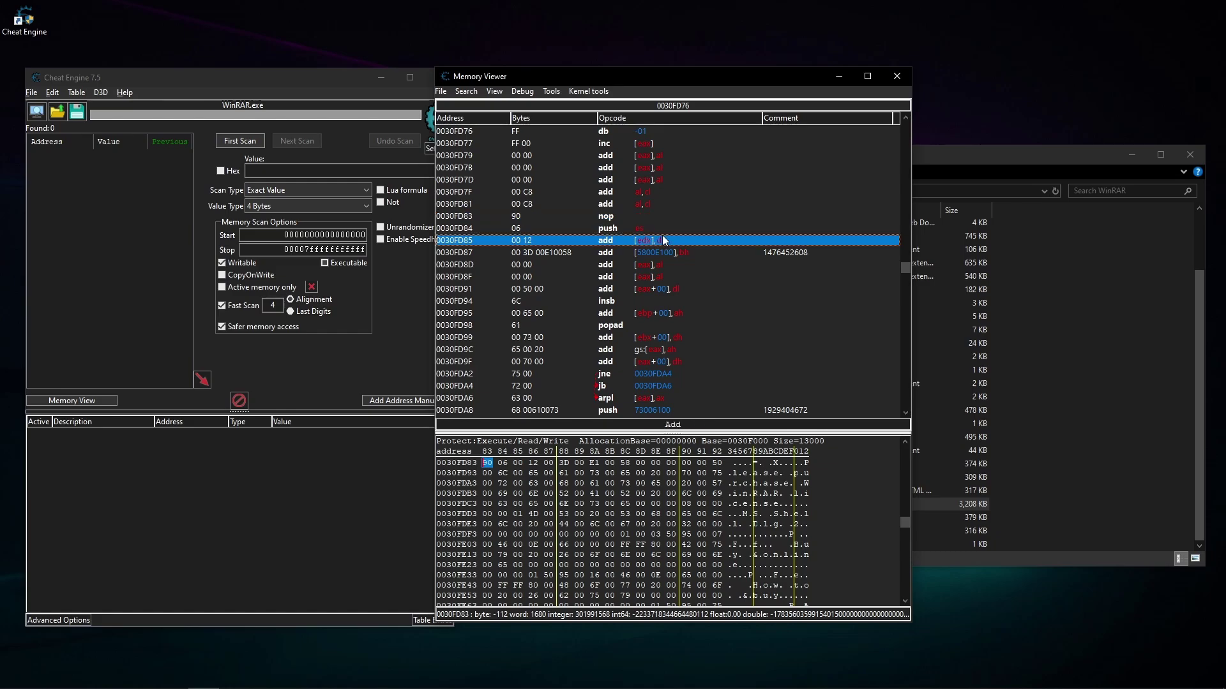
{"action": "left_click", "coordinate": [650, 228]}
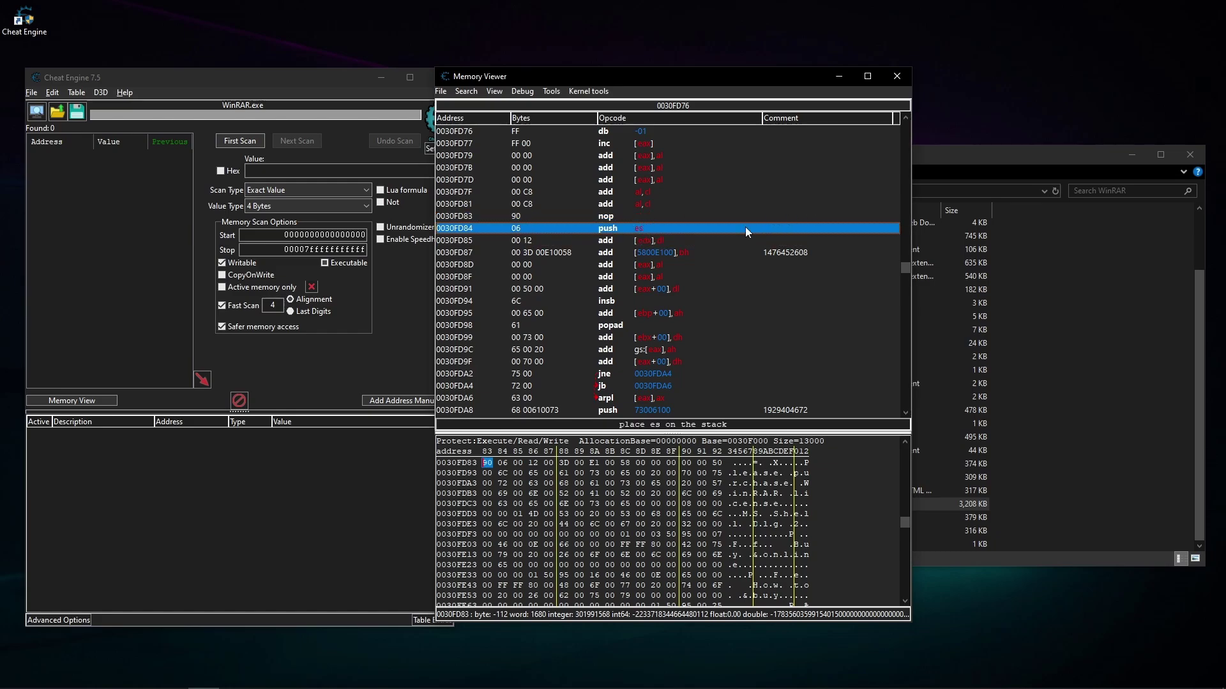
{"action": "left_click", "coordinate": [682, 240]}
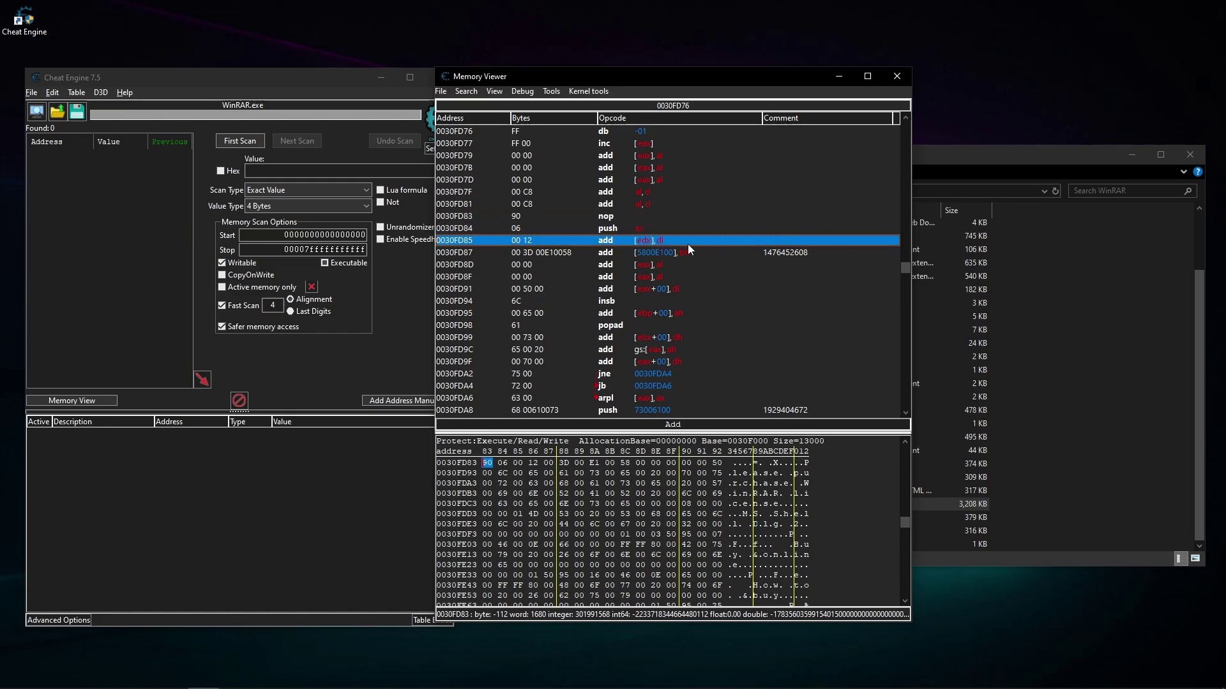
{"action": "left_click", "coordinate": [694, 252]}
{"action": "left_click", "coordinate": [704, 264]}
{"action": "left_click", "coordinate": [711, 301]}
{"action": "left_click", "coordinate": [716, 325]}
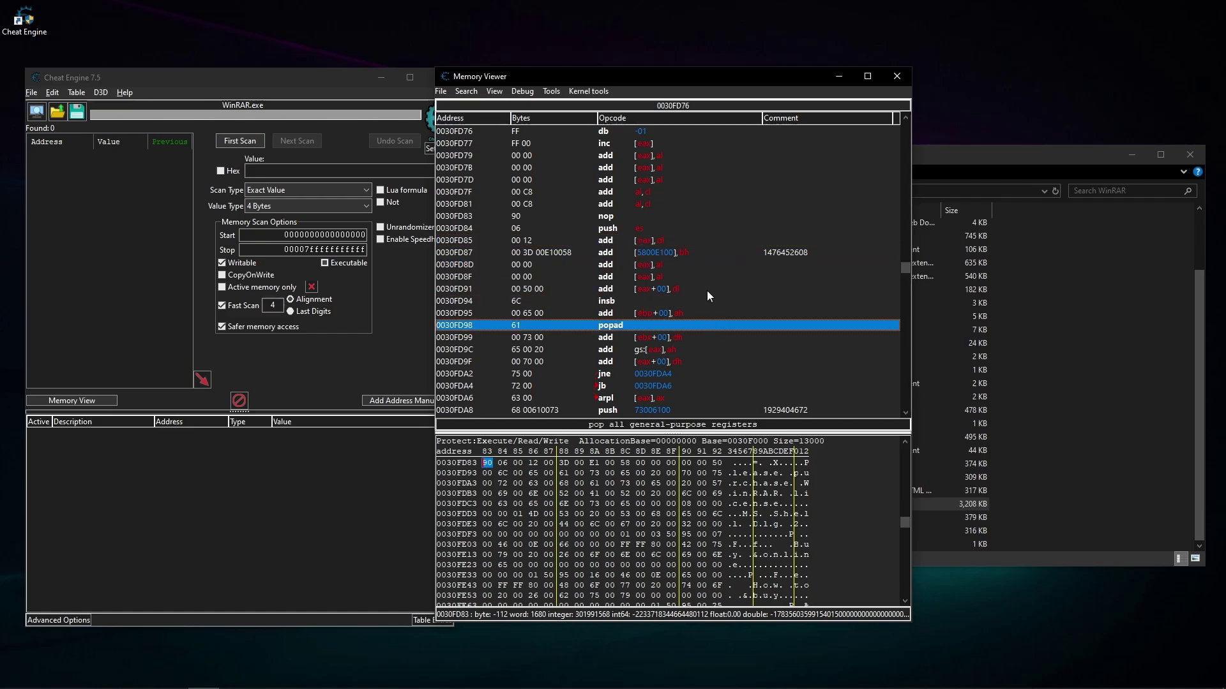
{"action": "left_click", "coordinate": [692, 229]}
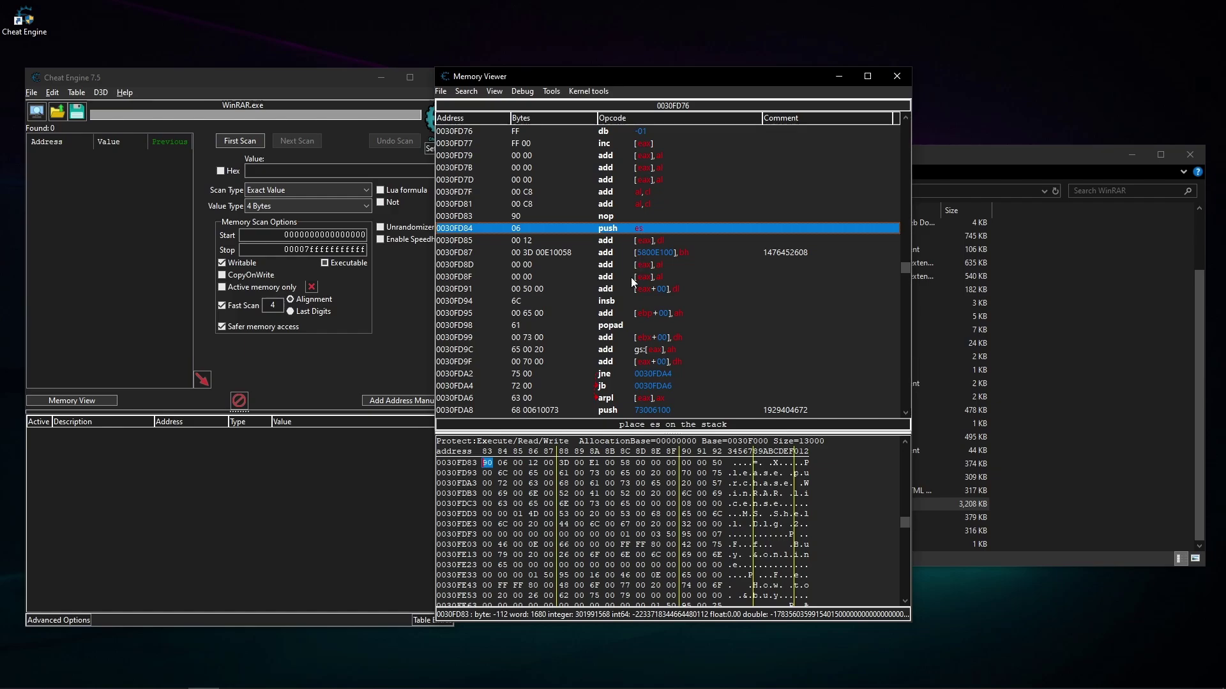
Highlight the four bytes 90 06 00 12 from 0030FD83 to 0030FD86 in the hex view.
{"action": "left_click", "coordinate": [515, 492]}
{"action": "left_click", "coordinate": [521, 464]}
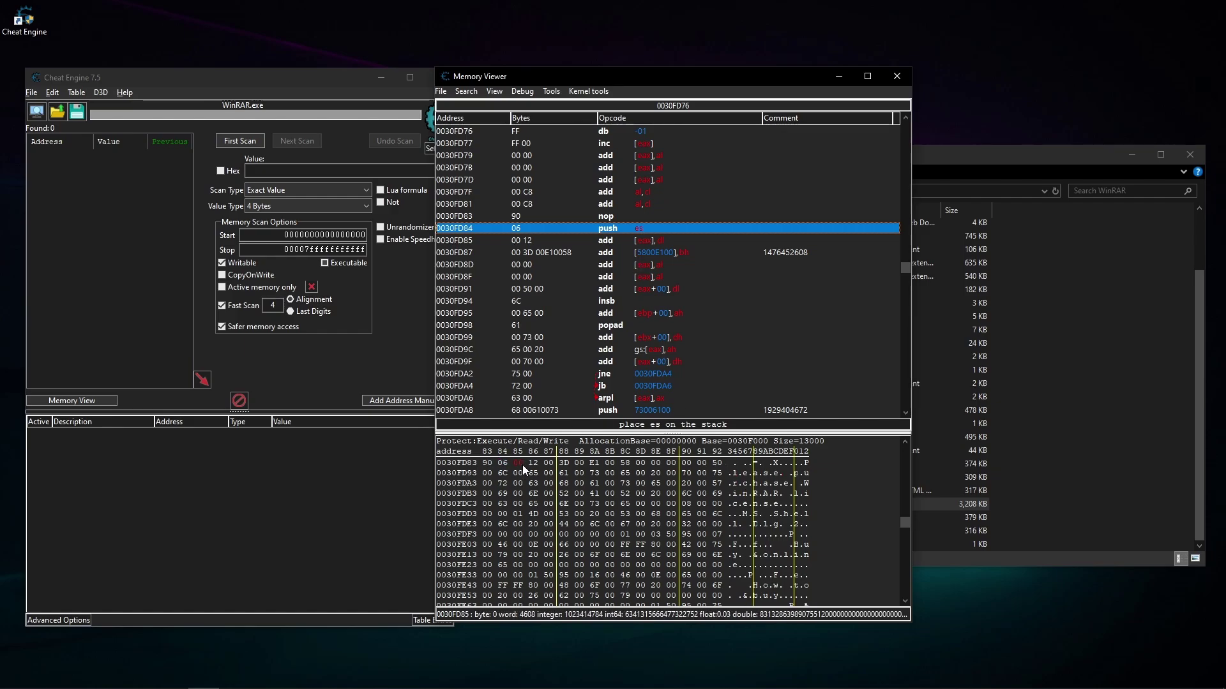
{"action": "left_click", "coordinate": [487, 464]}
{"action": "left_click_drag", "start_coordinate": [488, 465], "coordinate": [533, 465]}
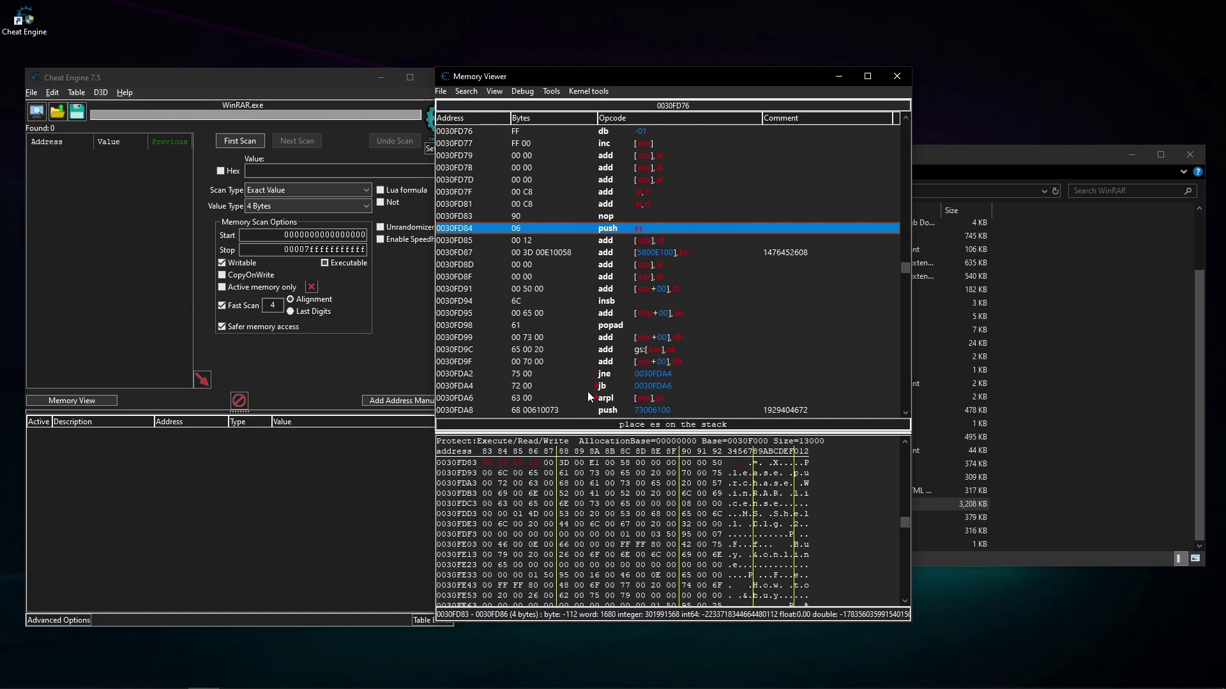
Replace the push es instruction at 0030FD84 with push 00, filling the incomplete opcodes with NOPs.
{"action": "double_click", "coordinate": [642, 231]}
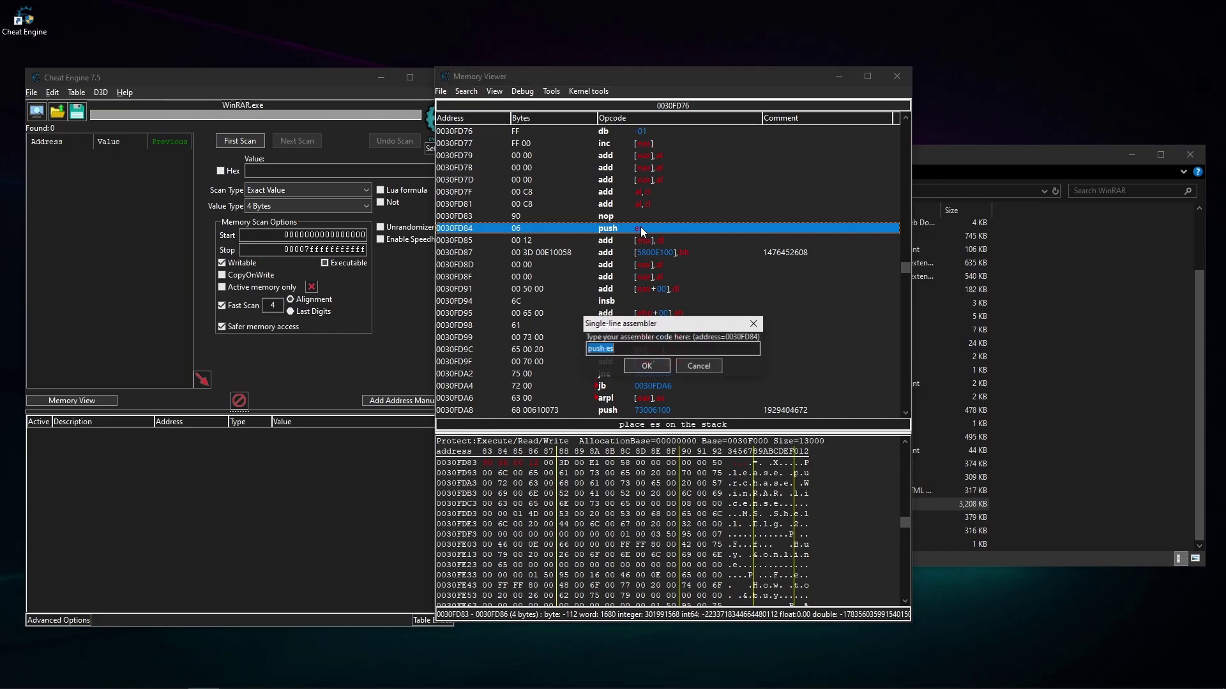
{"action": "left_click", "coordinate": [624, 350]}
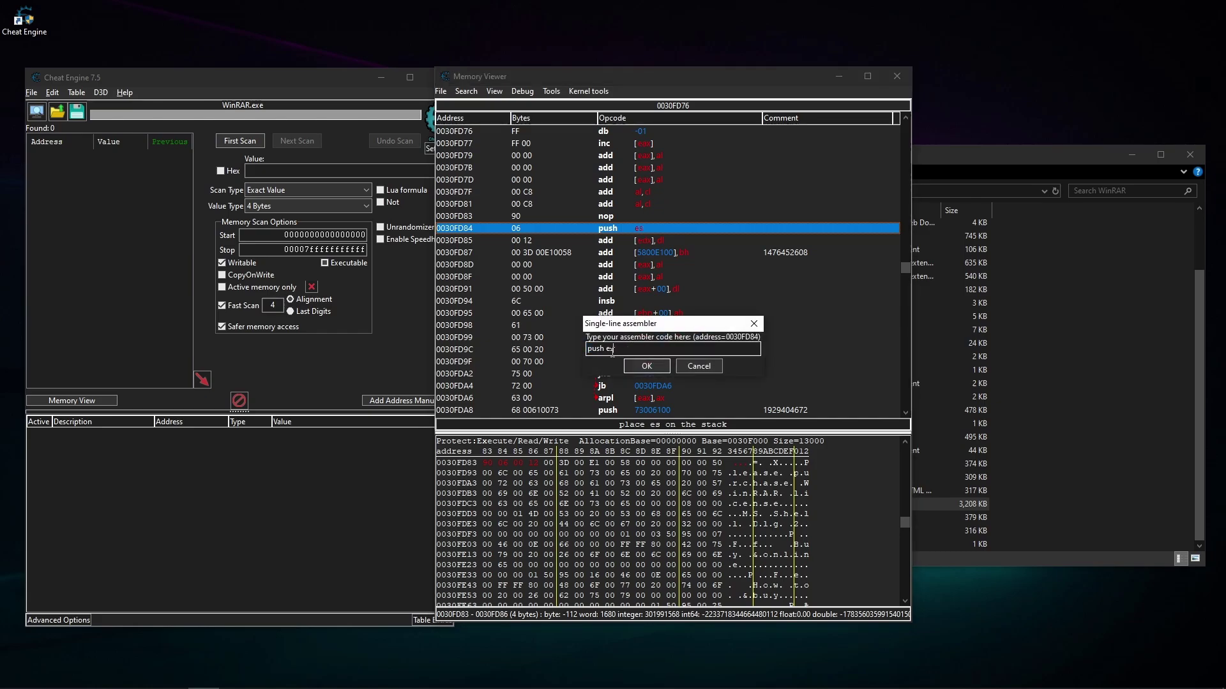
{"action": "key", "text": "BackSpace"}
{"action": "key", "text": "BackSpace"}
{"action": "type", "text": "00"}
{"action": "left_click", "coordinate": [641, 367]}
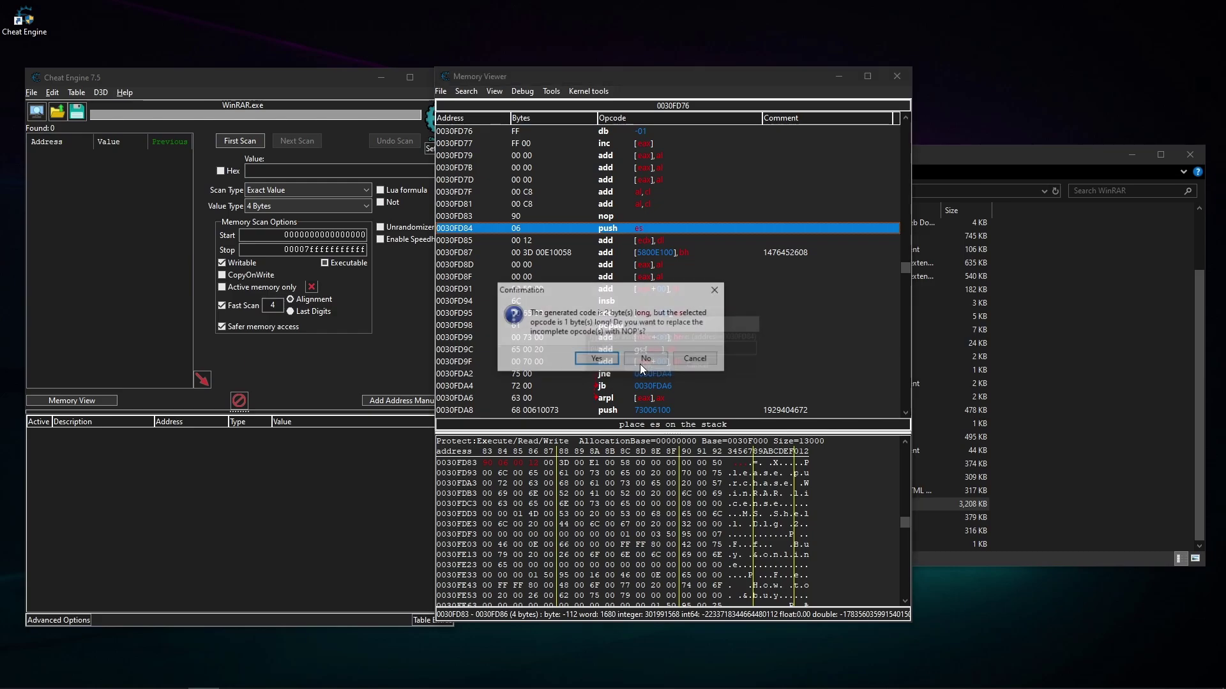
{"action": "left_click", "coordinate": [598, 360]}
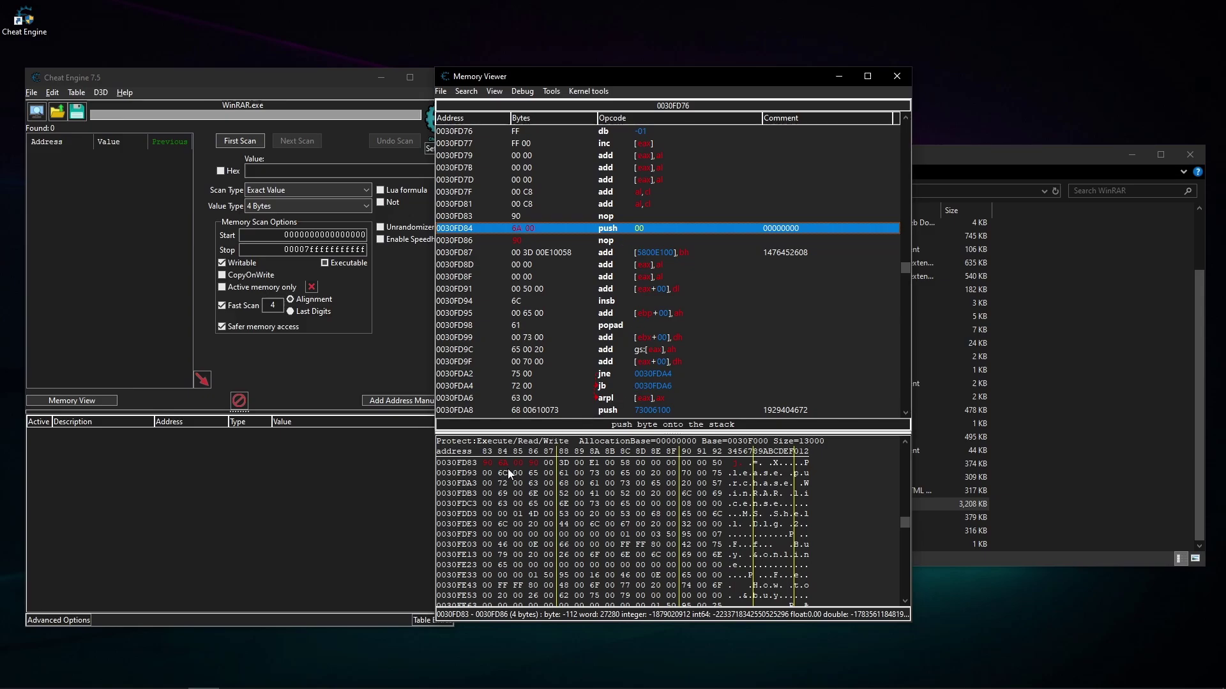
{"action": "left_click", "coordinate": [487, 464]}
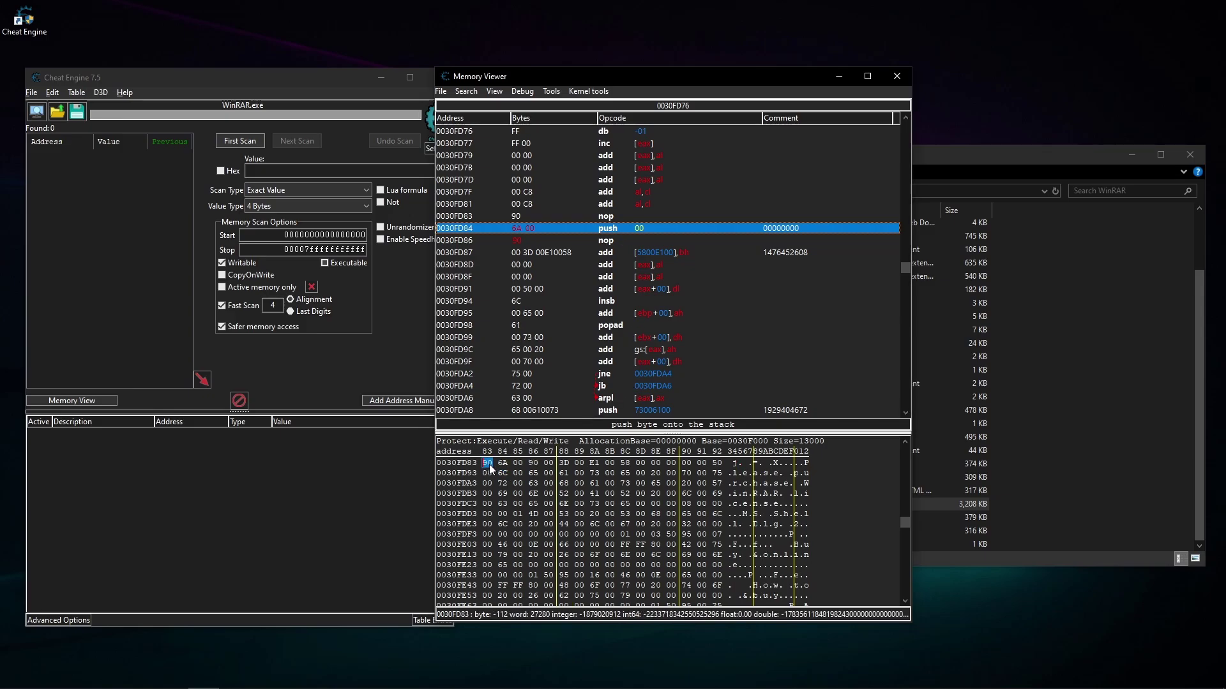
{"action": "left_click", "coordinate": [504, 464]}
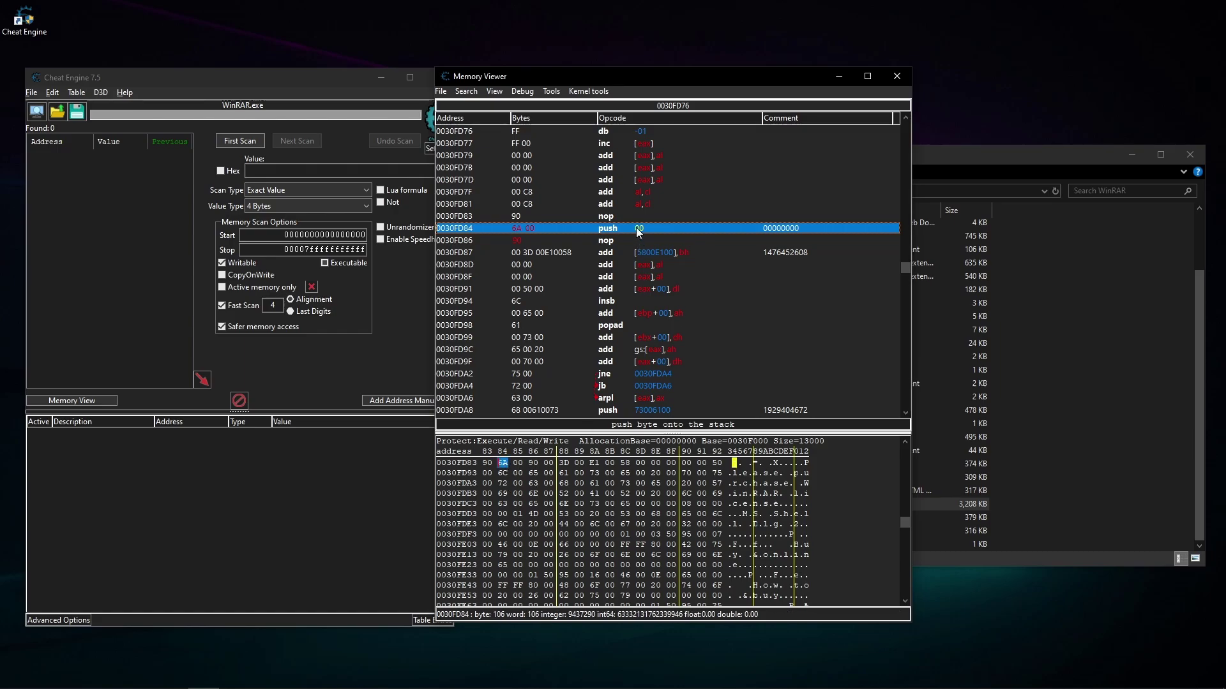
{"action": "left_click", "coordinate": [536, 456]}
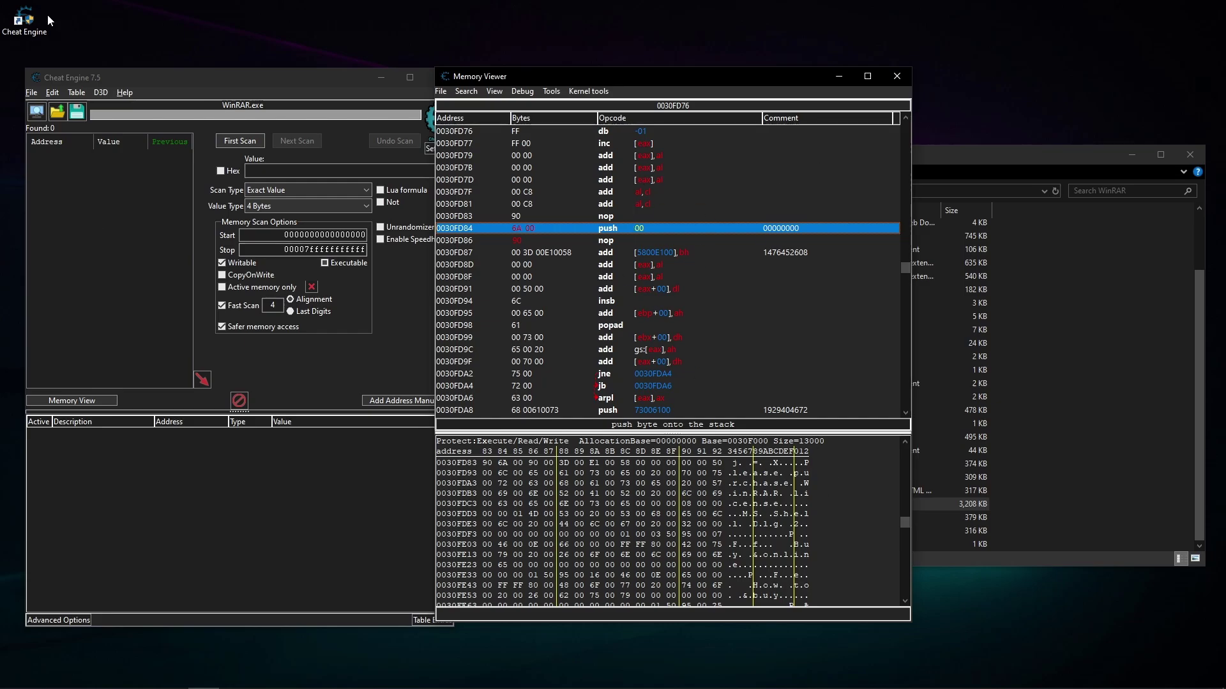
Save the modified file to the Desktop as WinRAR.exe.
{"action": "left_click", "coordinate": [30, 93]}
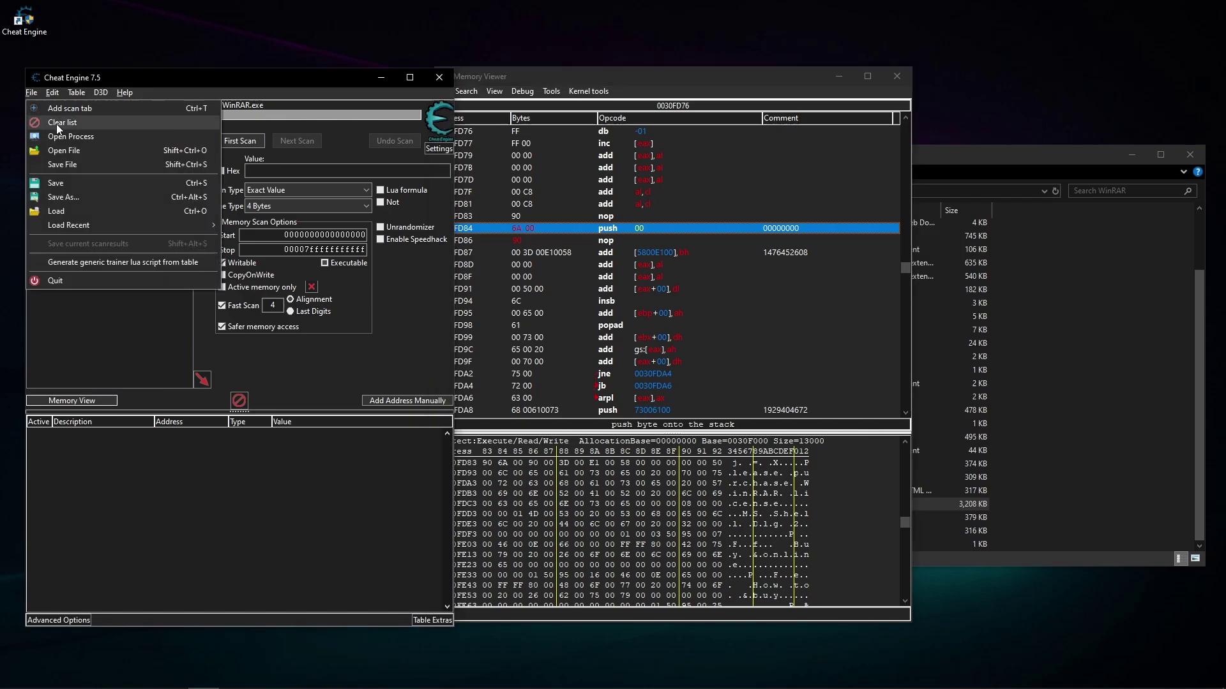
{"action": "left_click", "coordinate": [75, 170]}
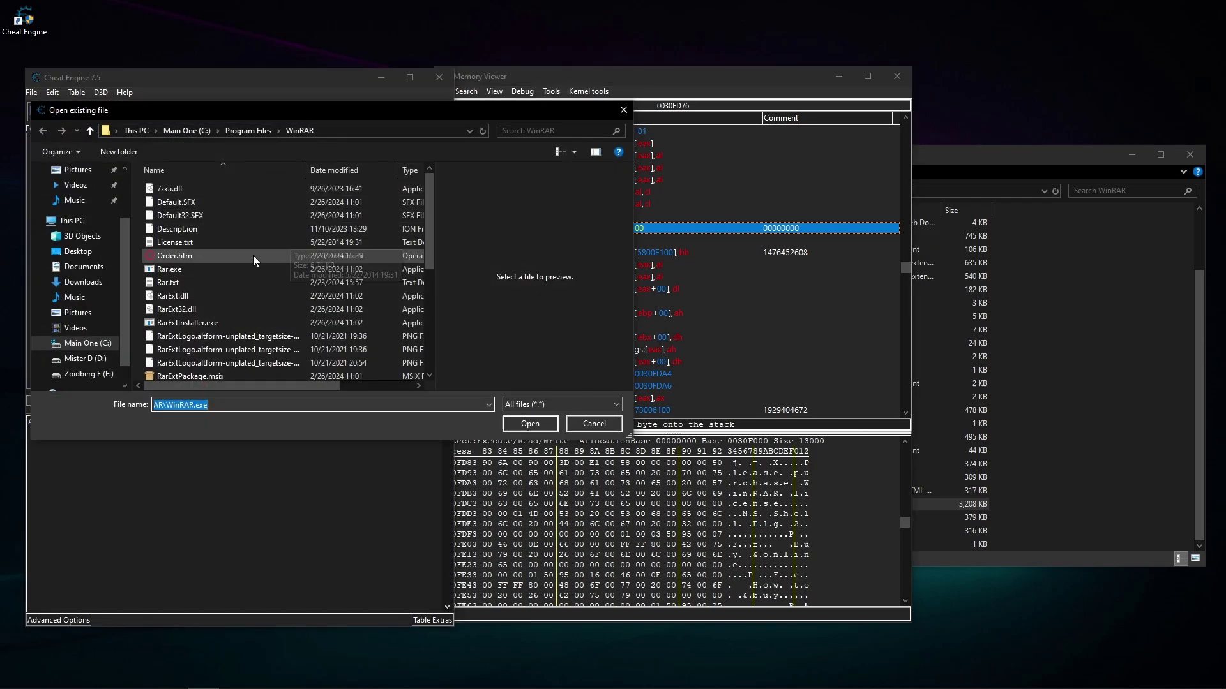
{"action": "scroll", "coordinate": [256, 262], "scroll_direction": "down", "scroll_amount": 3}
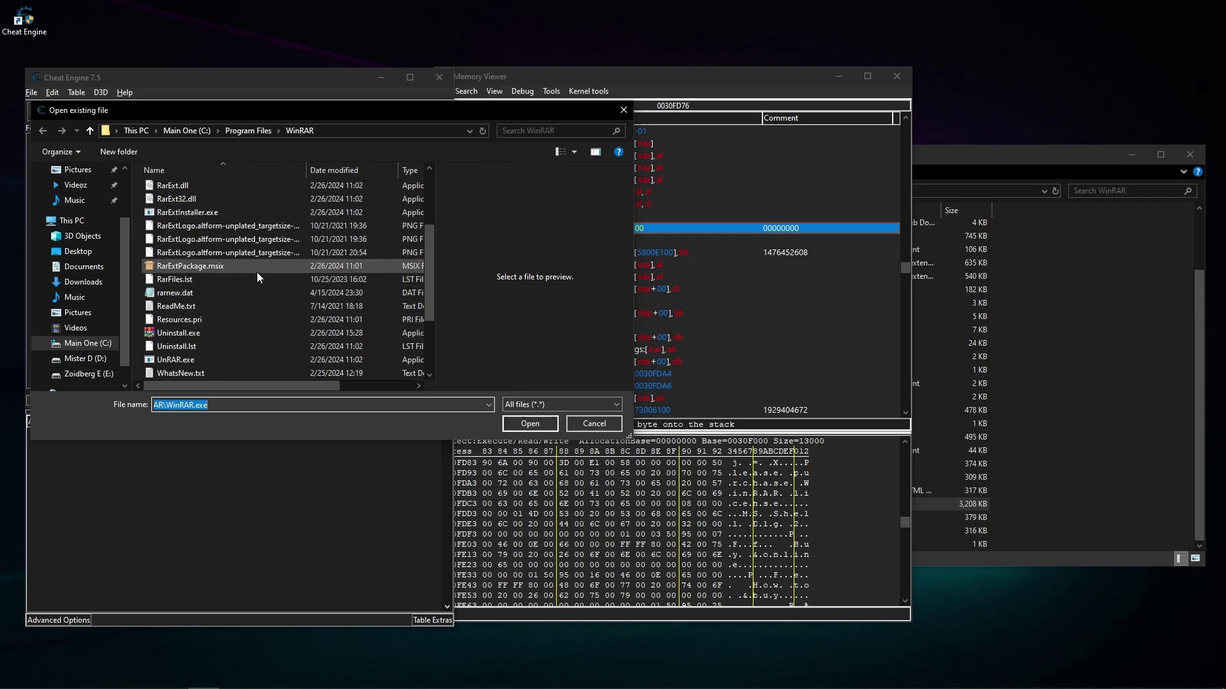
{"action": "left_click", "coordinate": [79, 255]}
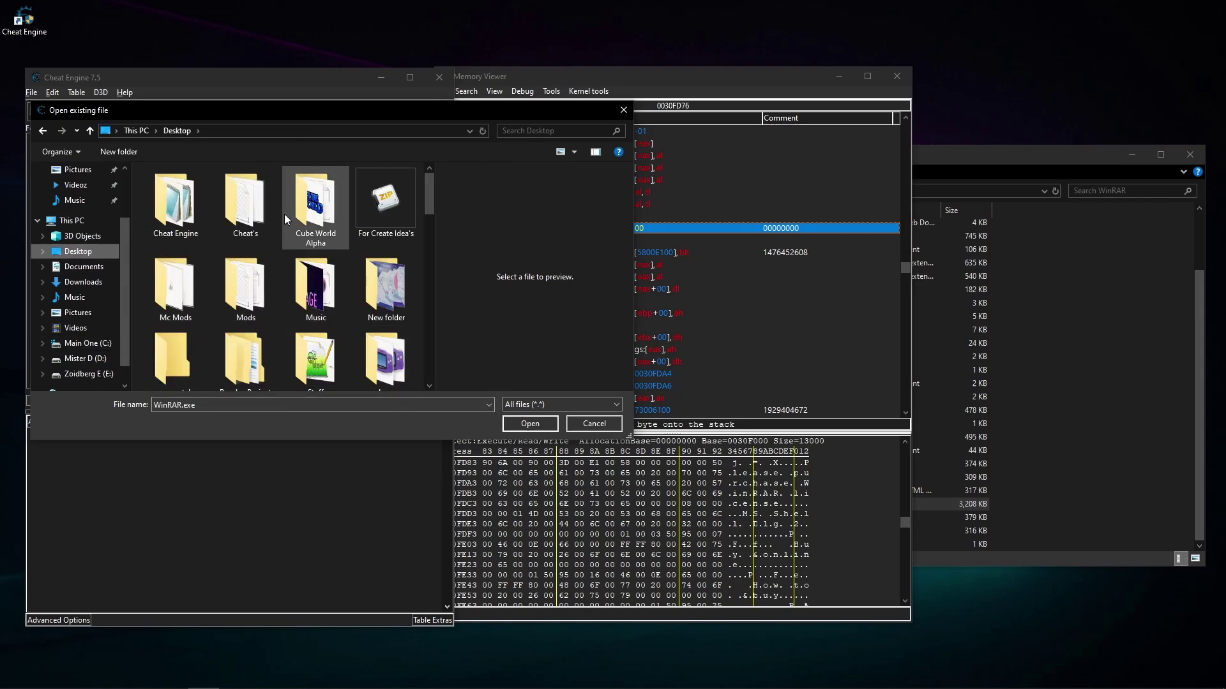
{"action": "left_click", "coordinate": [531, 425]}
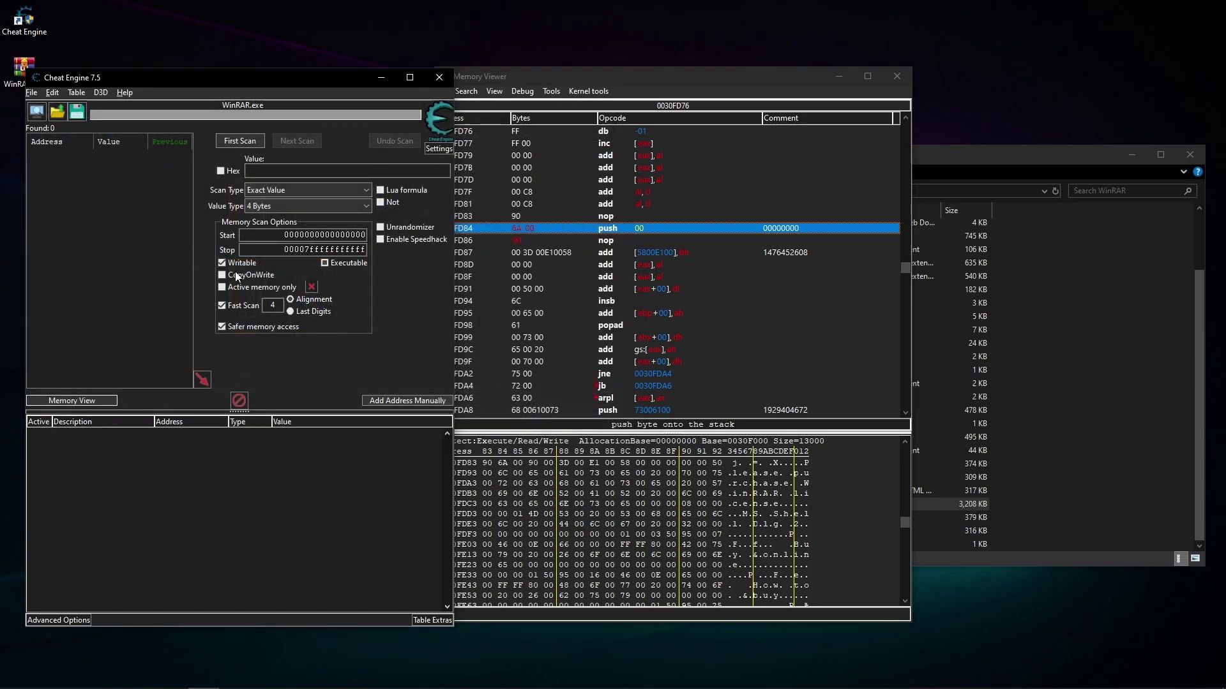
Close the Memory Viewer and the main Cheat Engine window.
{"action": "left_click_drag", "start_coordinate": [191, 77], "coordinate": [259, 74]}
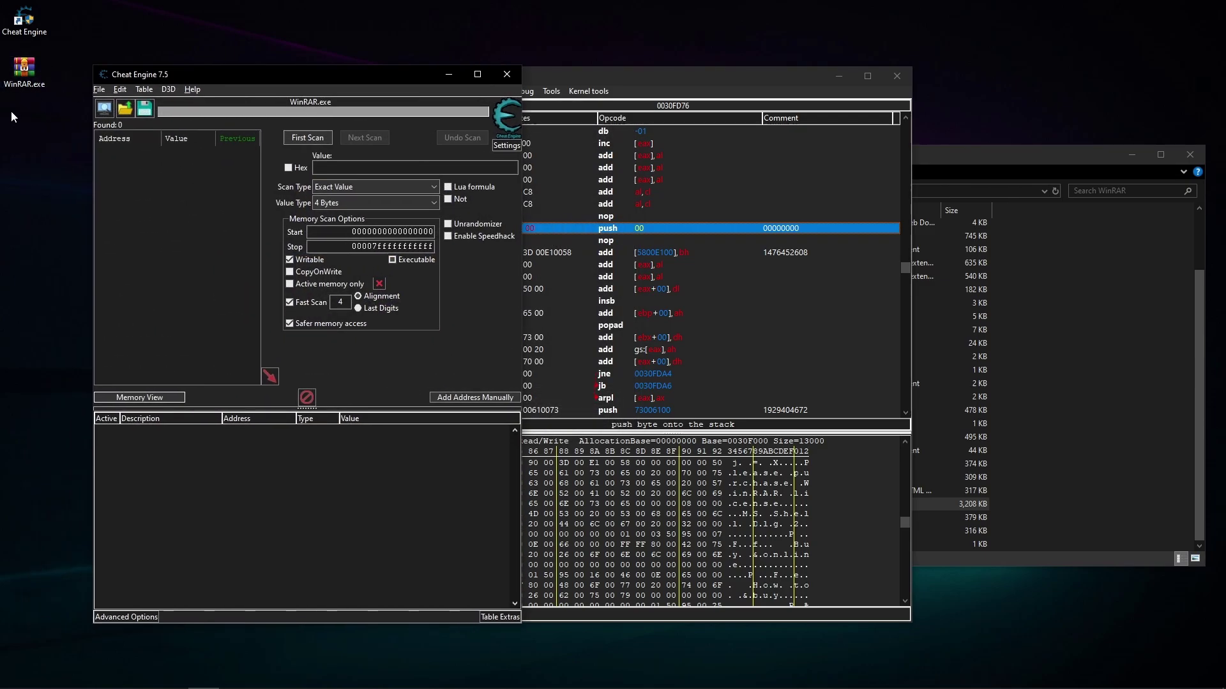
{"action": "left_click", "coordinate": [730, 81]}
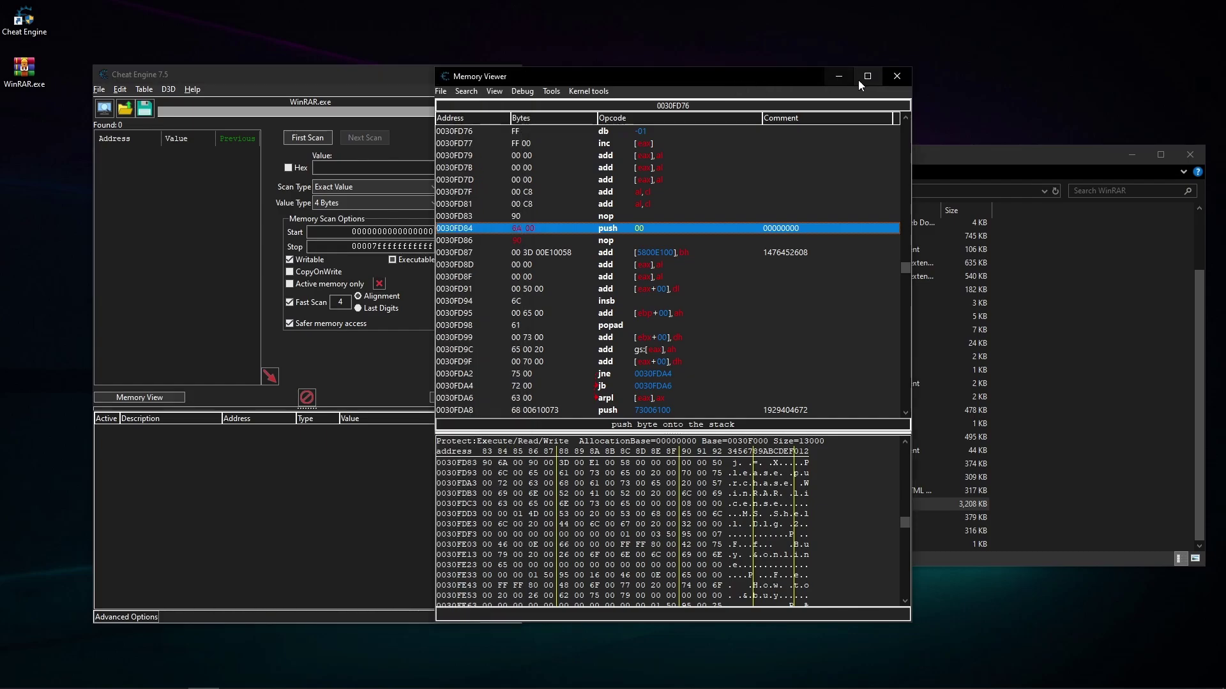
{"action": "left_click", "coordinate": [897, 76]}
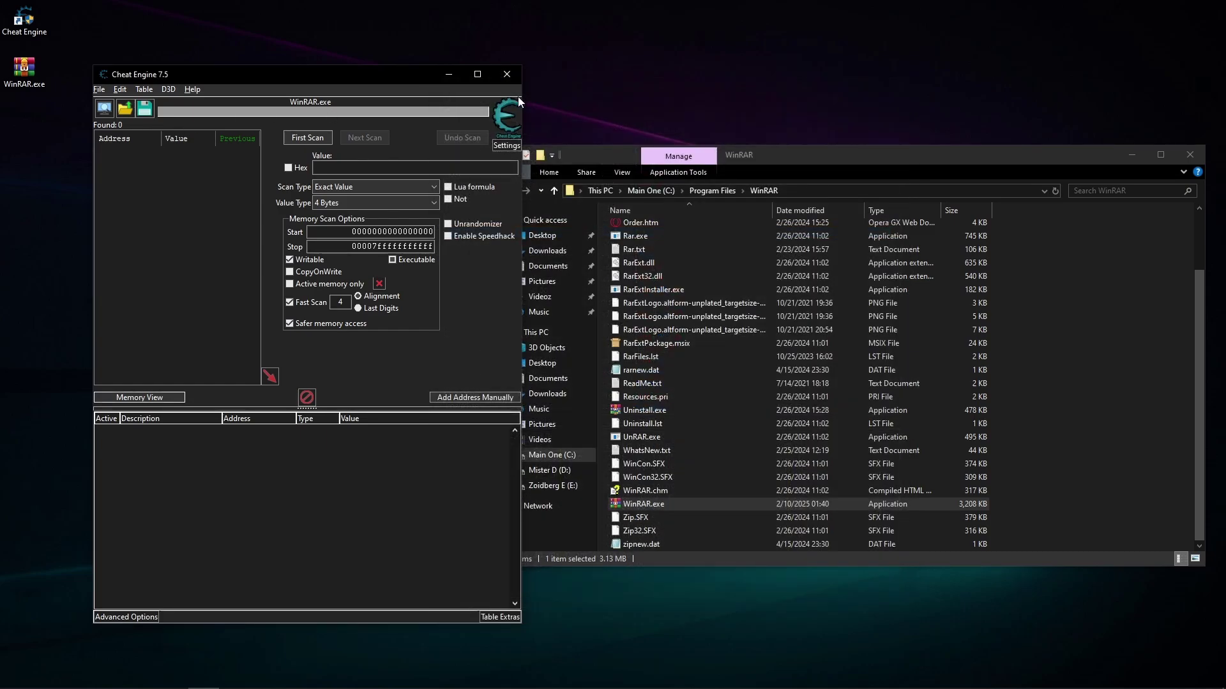
{"action": "left_click", "coordinate": [504, 76]}
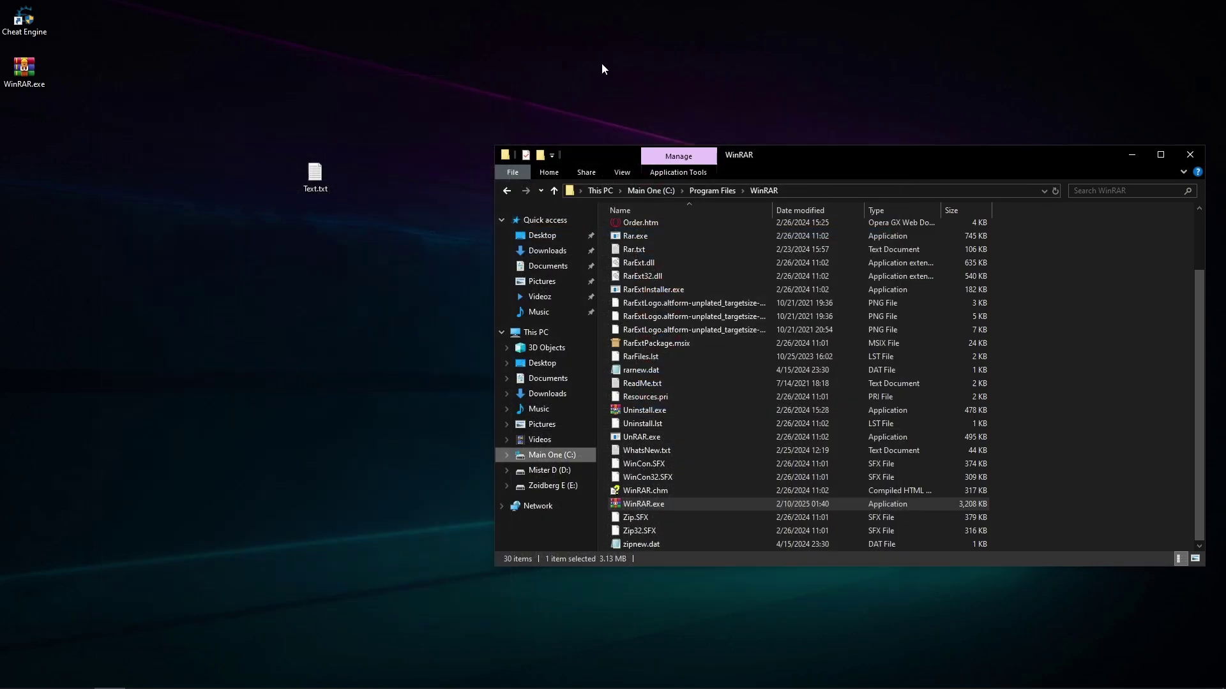
Launch the modified WinRAR.exe from the desktop, dismiss the expired trial notification and close WinRAR.
{"action": "double_click", "coordinate": [35, 83]}
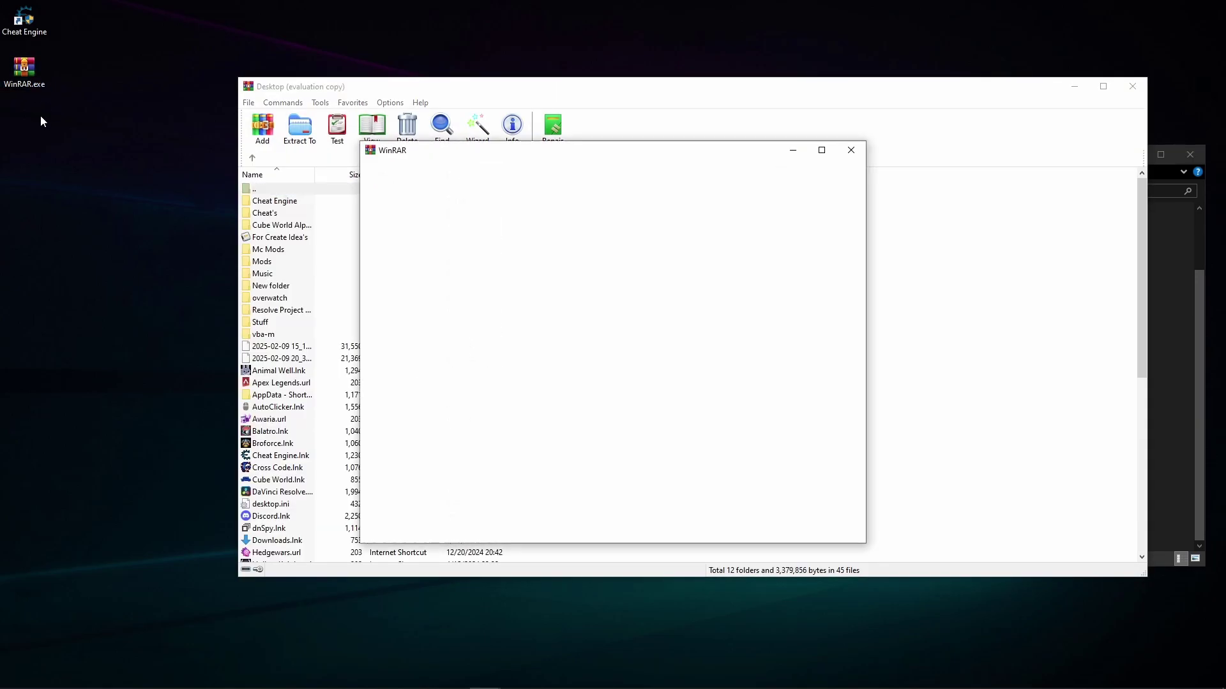
{"action": "right_click", "coordinate": [40, 117]}
{"action": "left_click", "coordinate": [637, 155]}
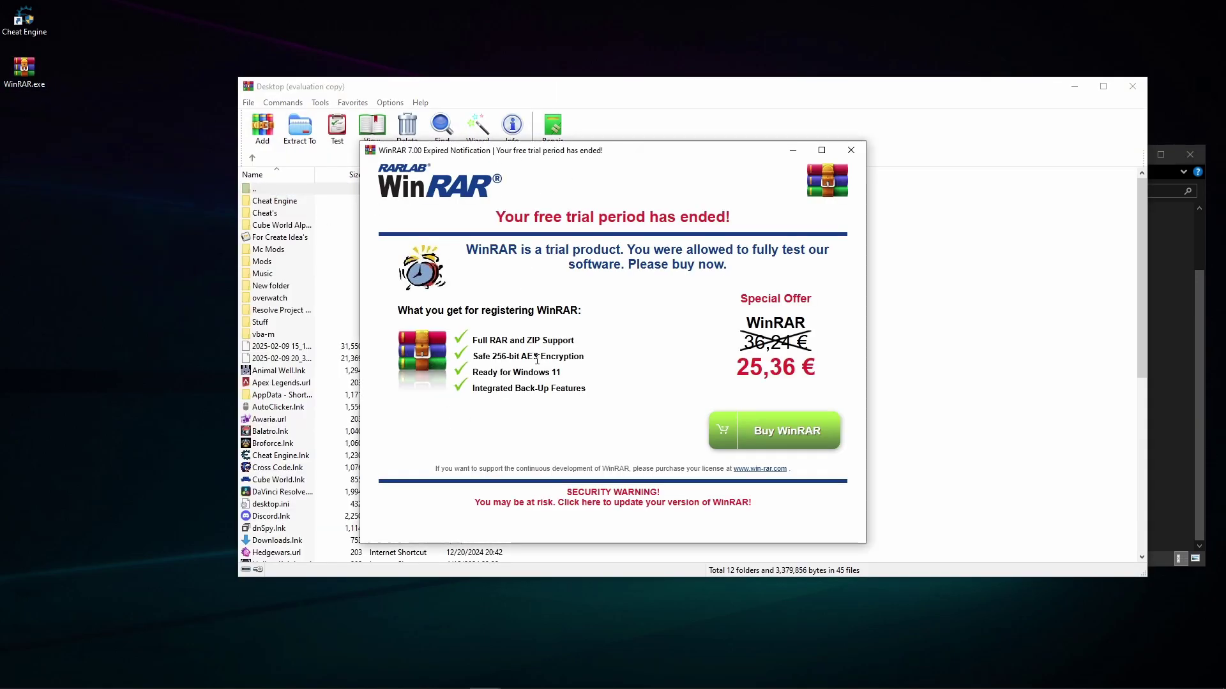
{"action": "left_click", "coordinate": [851, 150]}
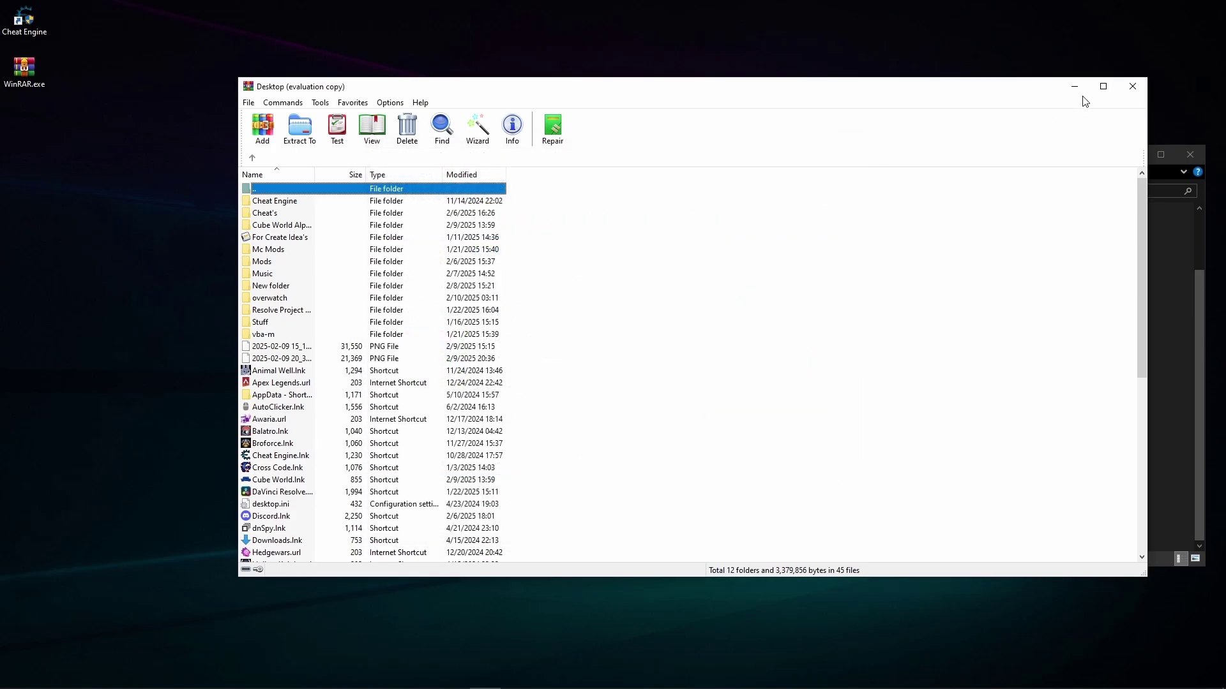
{"action": "left_click", "coordinate": [1122, 90]}
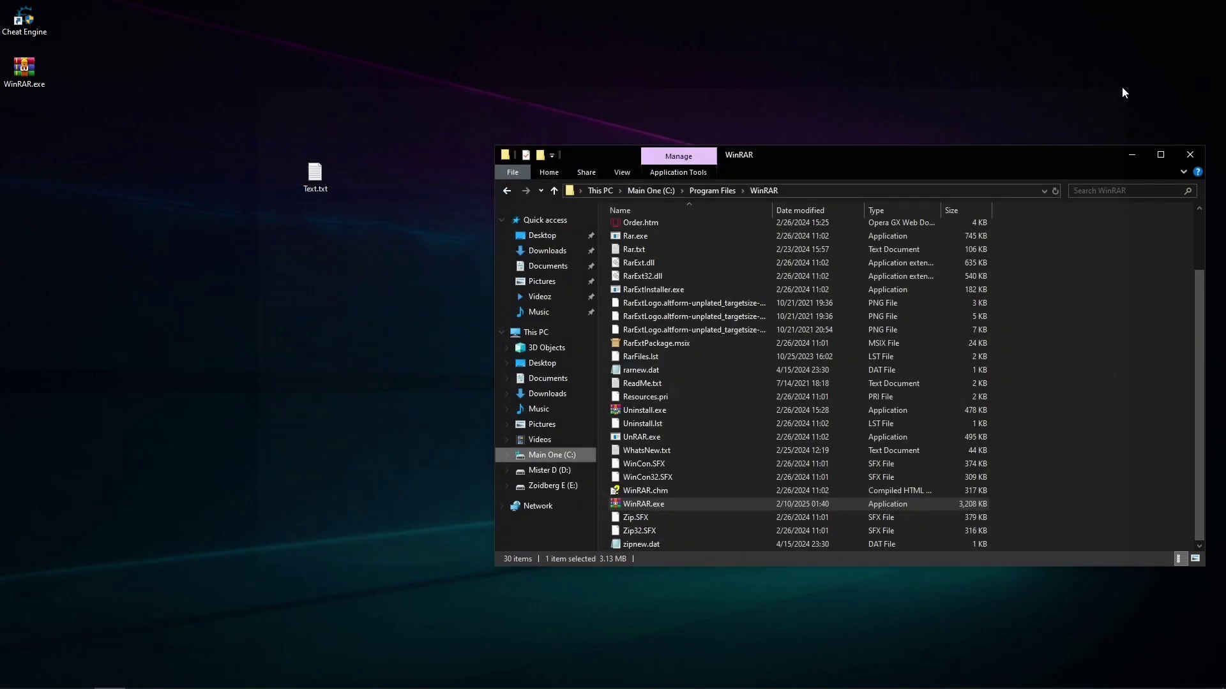
Reopen and close the desktop WinRAR.exe three times to check whether the purchase reminder still appears.
{"action": "double_click", "coordinate": [35, 69]}
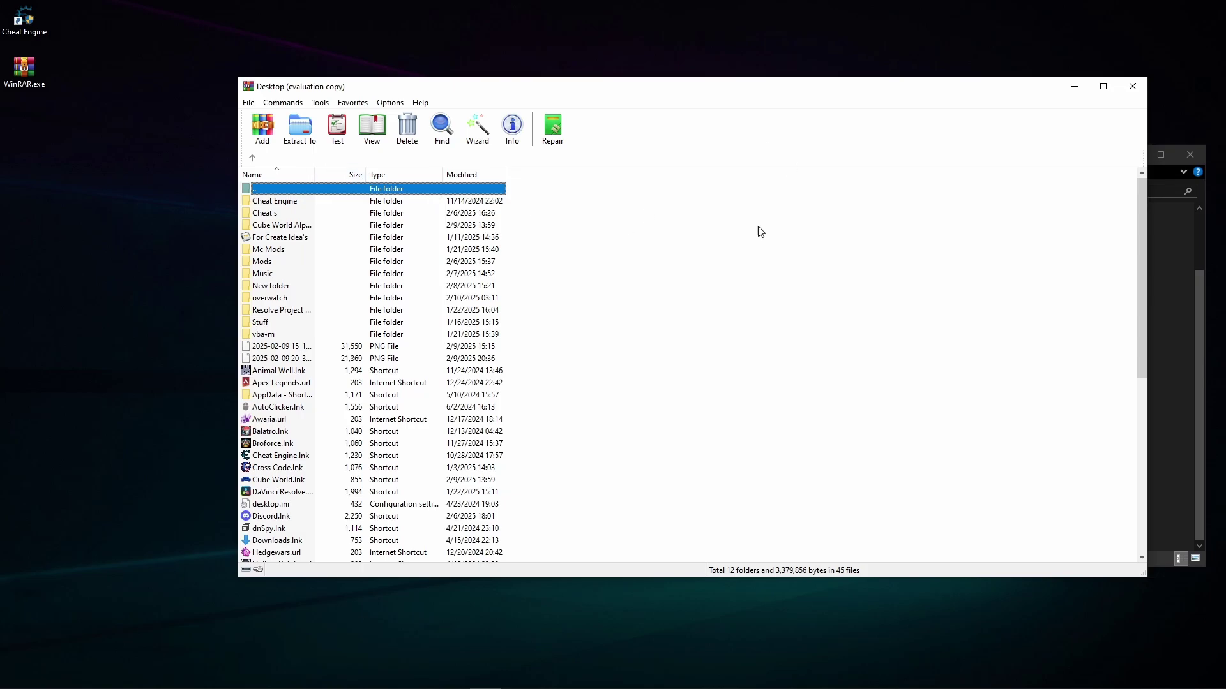
{"action": "left_click", "coordinate": [485, 276]}
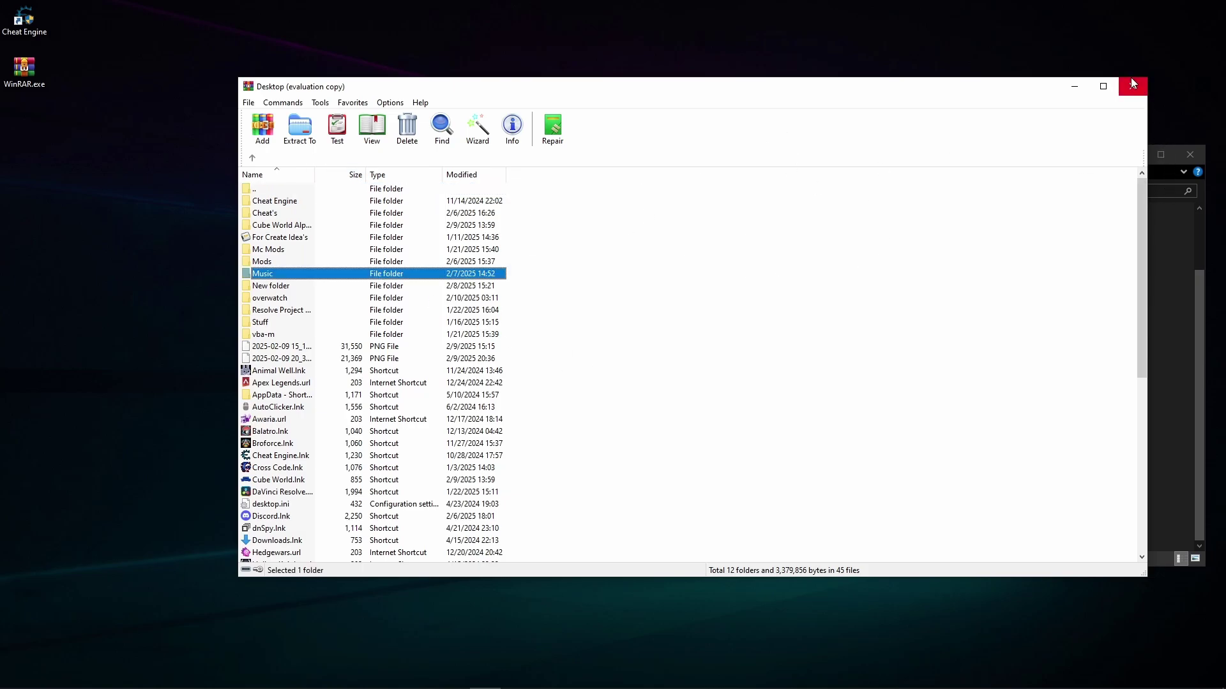
{"action": "left_click", "coordinate": [1131, 83]}
{"action": "double_click", "coordinate": [39, 71]}
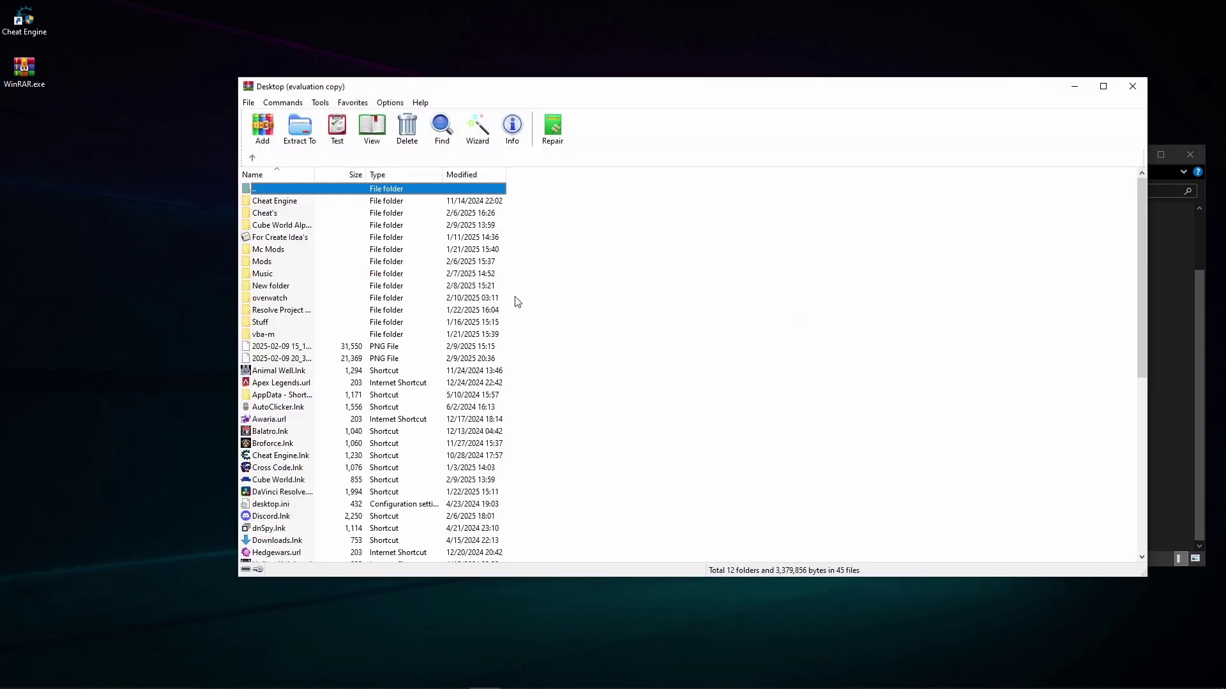
{"action": "left_click", "coordinate": [470, 298]}
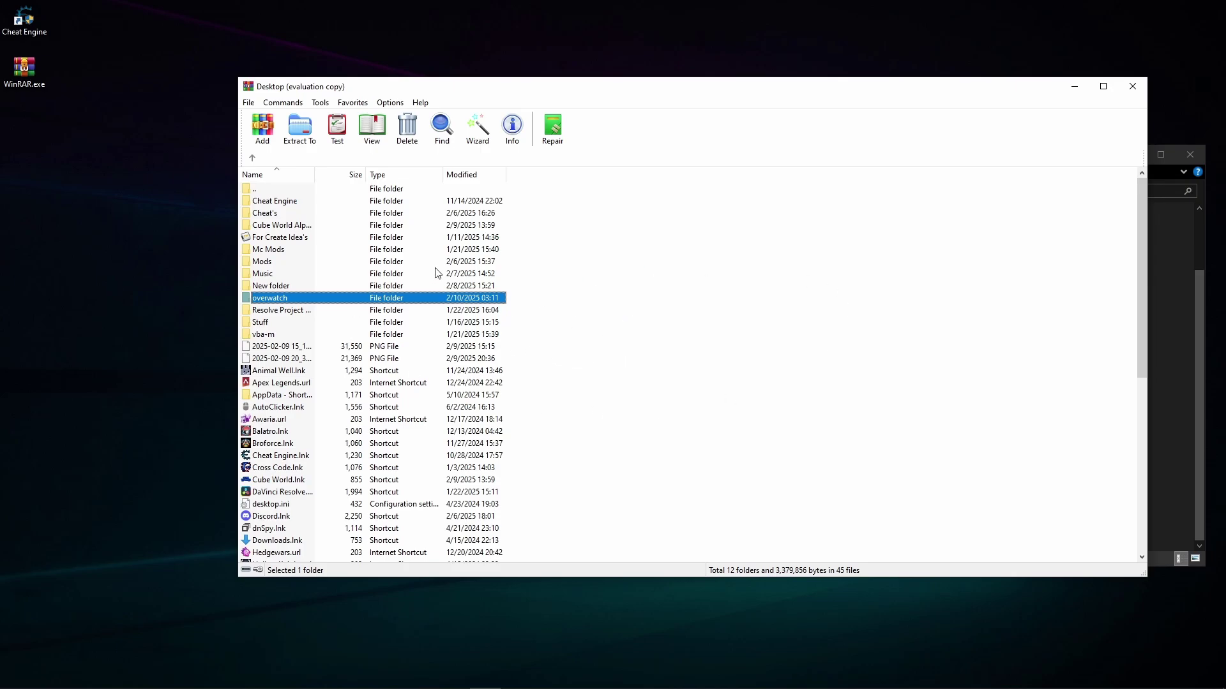
{"action": "left_click", "coordinate": [264, 420]}
{"action": "left_click", "coordinate": [344, 493]}
{"action": "left_click", "coordinate": [421, 274]}
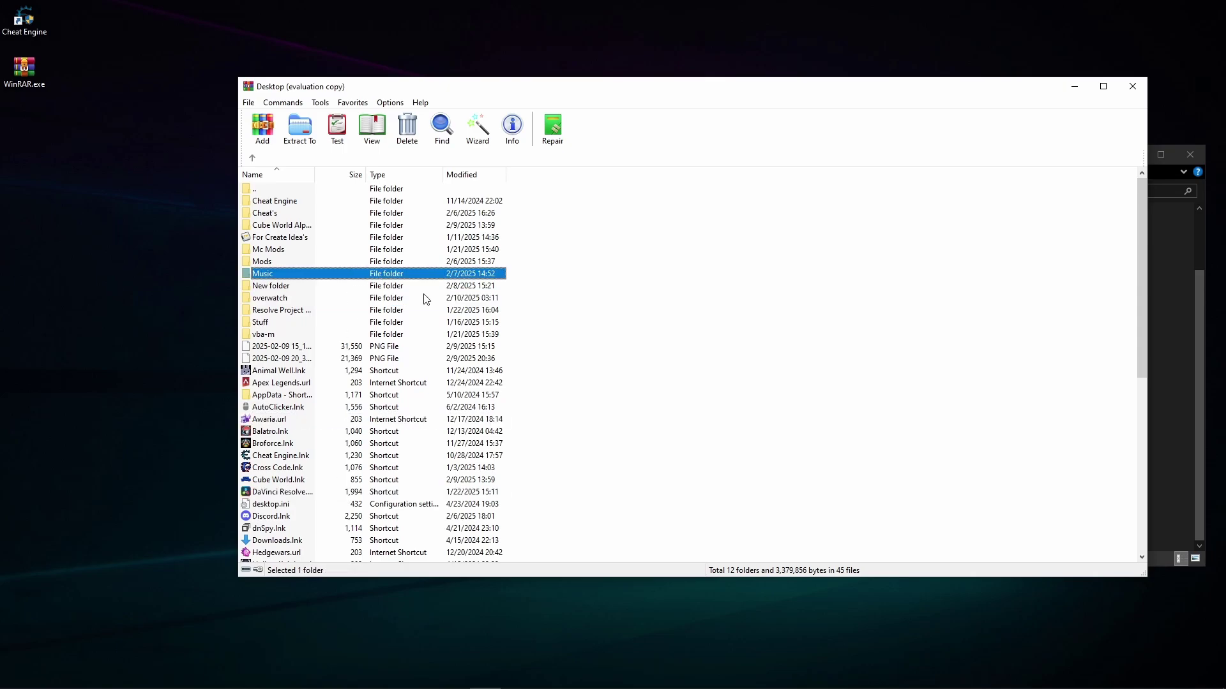
{"action": "left_click", "coordinate": [1132, 85]}
{"action": "double_click", "coordinate": [43, 74]}
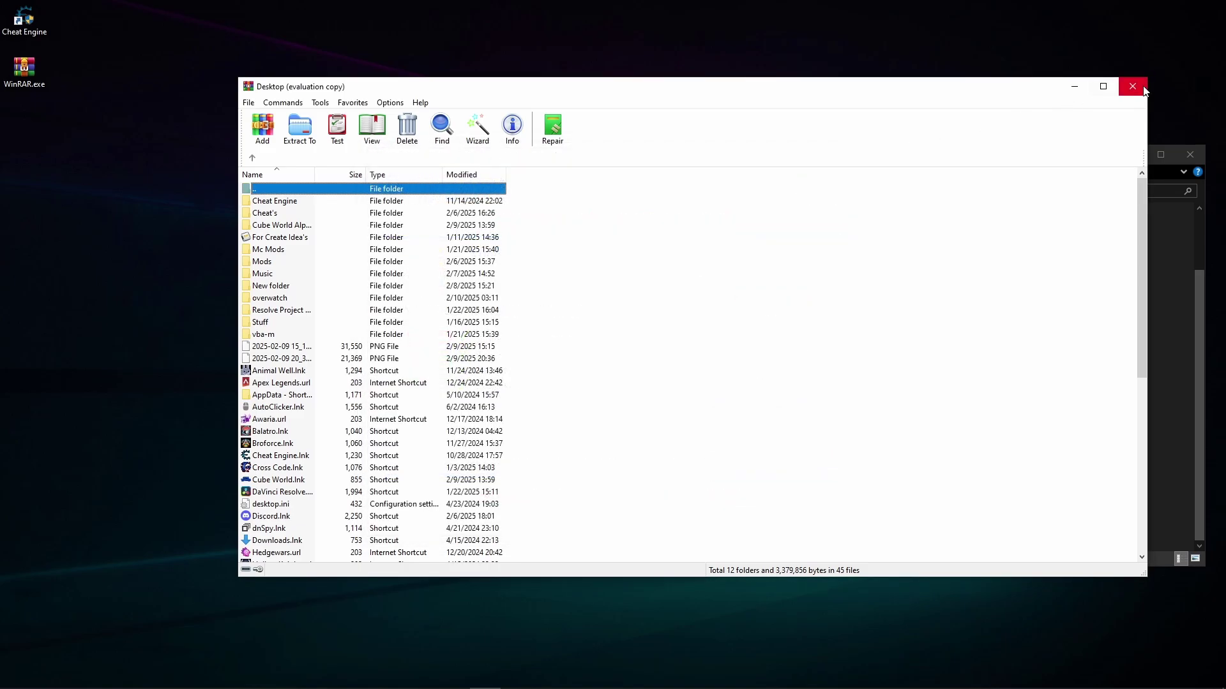
{"action": "left_click", "coordinate": [1133, 85]}
Decline creating a desktop shortcut and delete the existing WinRAR.exe from the Program Files WinRAR folder.
{"action": "left_click_drag", "start_coordinate": [25, 72], "coordinate": [1086, 471]}
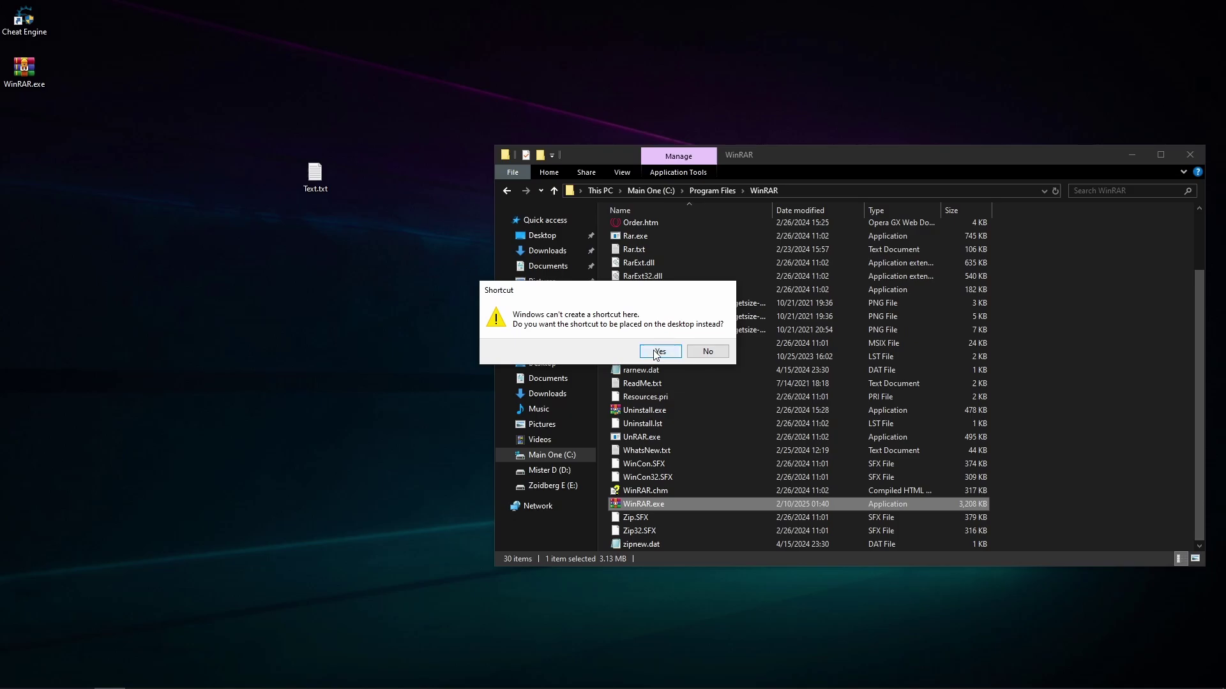
{"action": "left_click", "coordinate": [714, 353]}
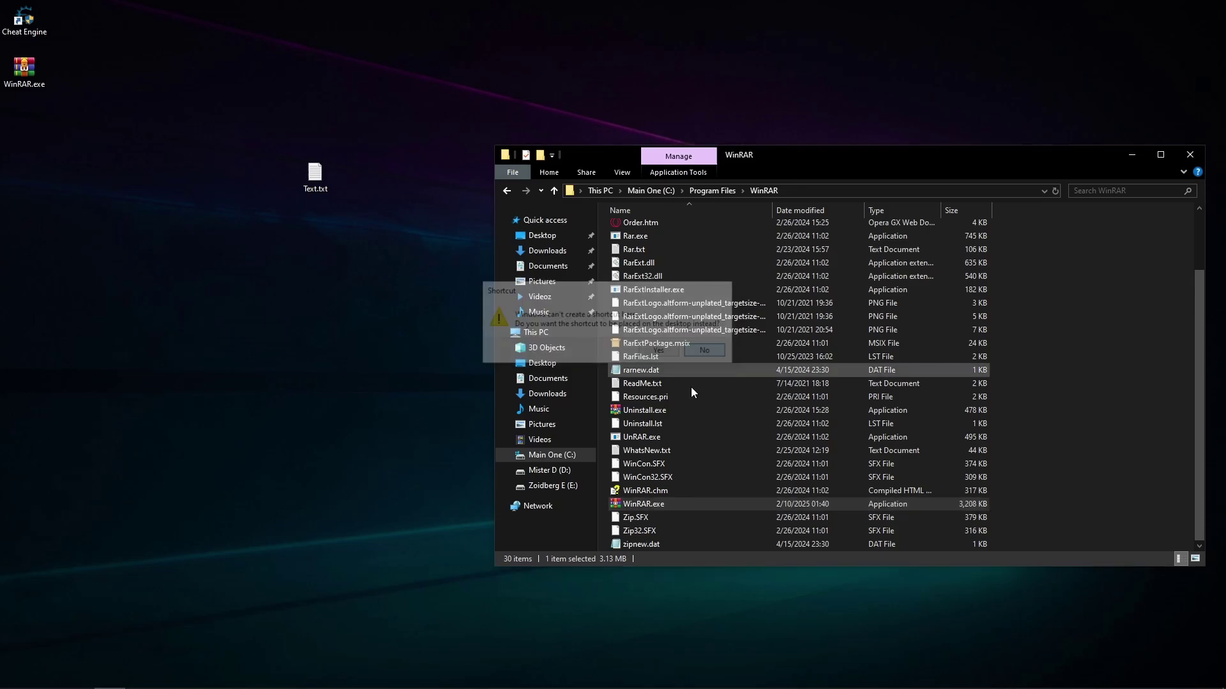
{"action": "right_click", "coordinate": [657, 508]}
{"action": "left_click", "coordinate": [686, 464]}
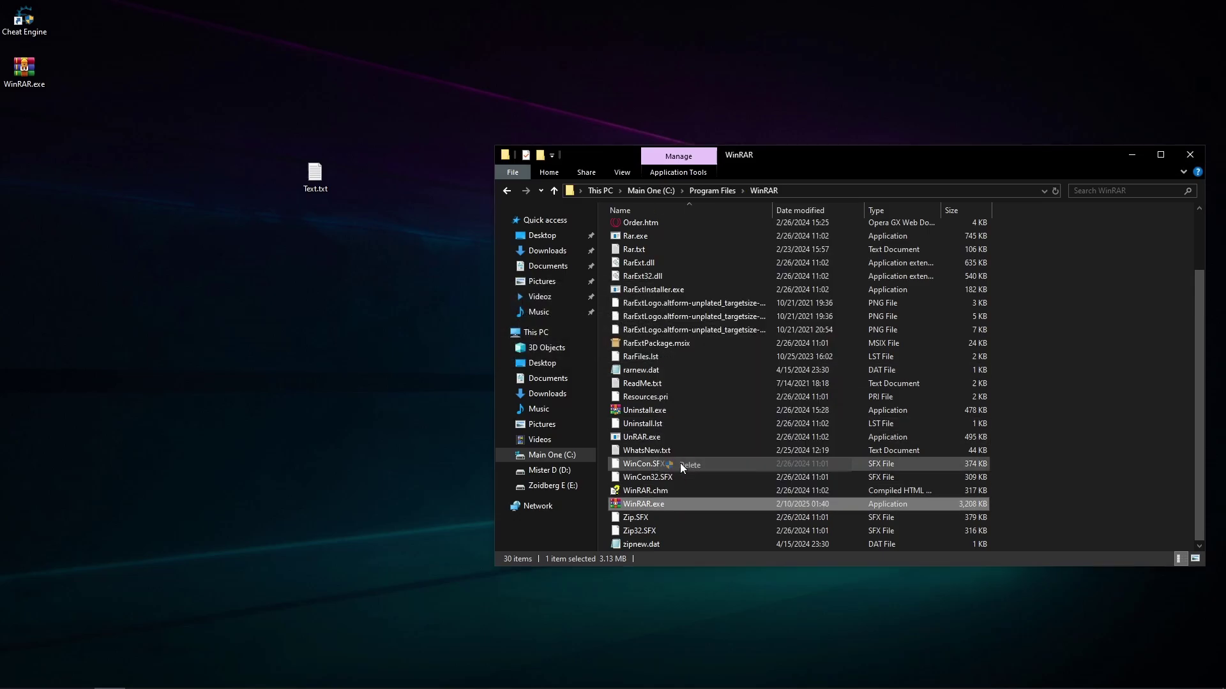
Copy the modified WinRAR.exe from the desktop into the Program Files WinRAR folder, granting administrator permission.
{"action": "left_click_drag", "start_coordinate": [31, 69], "coordinate": [1117, 482]}
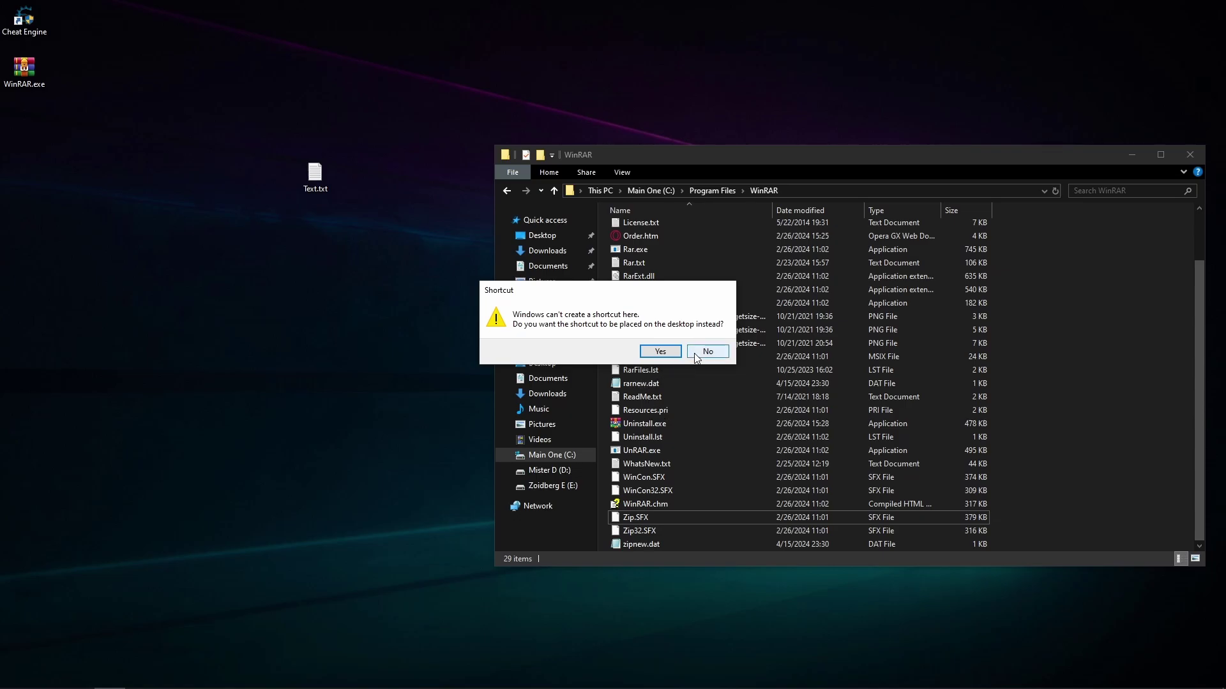
{"action": "left_click", "coordinate": [696, 352]}
{"action": "left_click", "coordinate": [25, 85]}
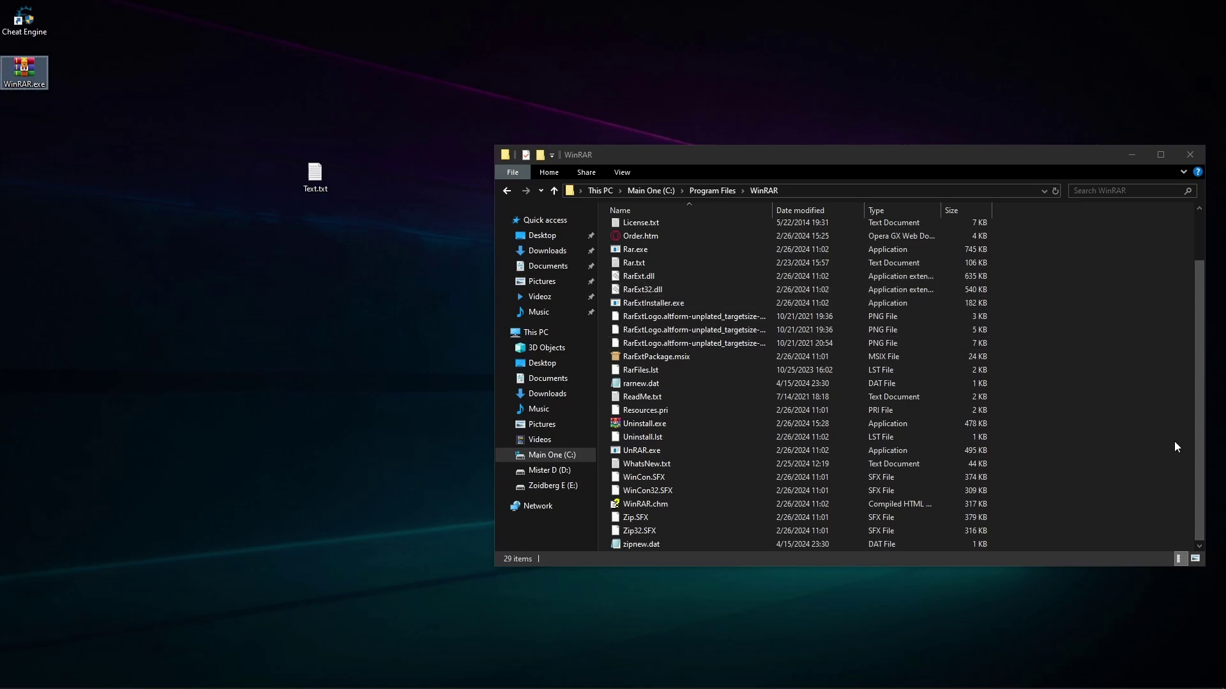
{"action": "left_click", "coordinate": [1141, 450]}
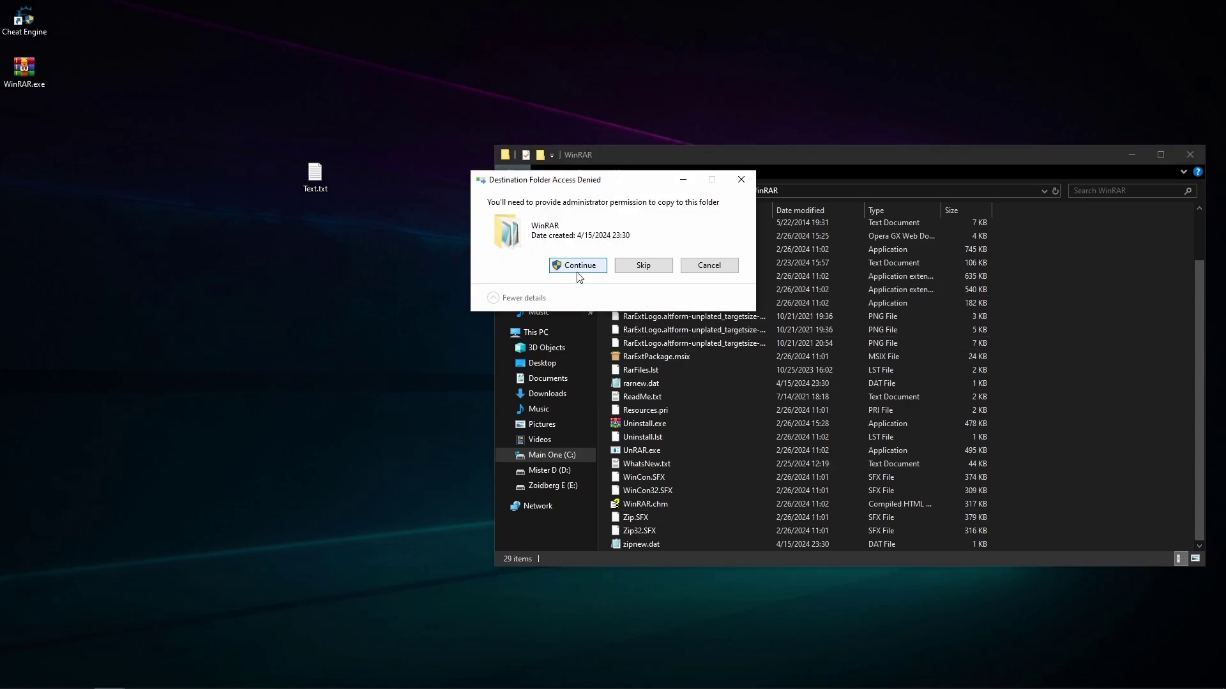
{"action": "left_click", "coordinate": [578, 271]}
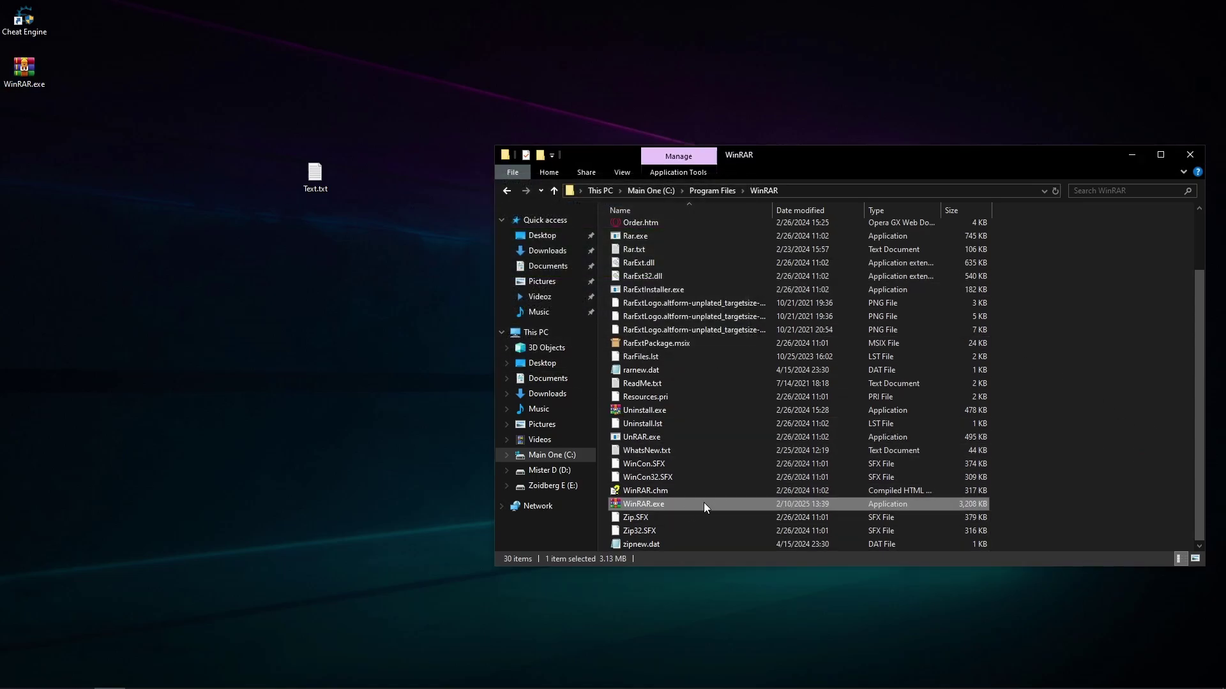
{"action": "left_click", "coordinate": [309, 347]}
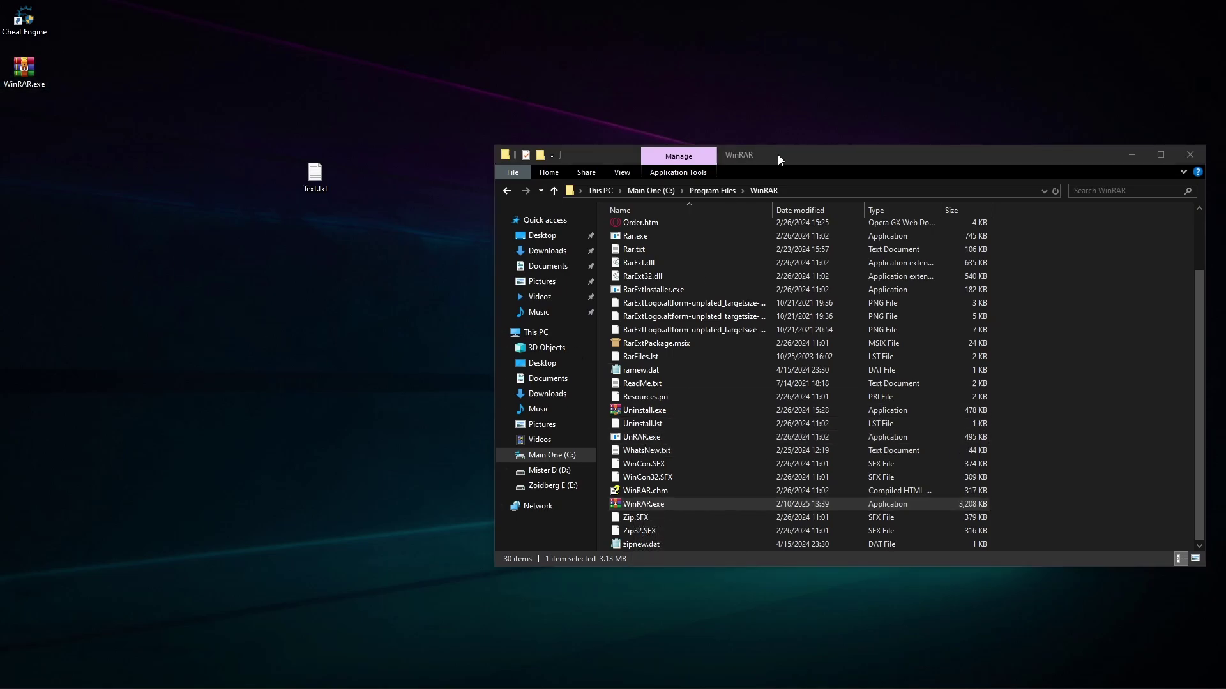
{"action": "left_click_drag", "start_coordinate": [778, 154], "coordinate": [676, 139]}
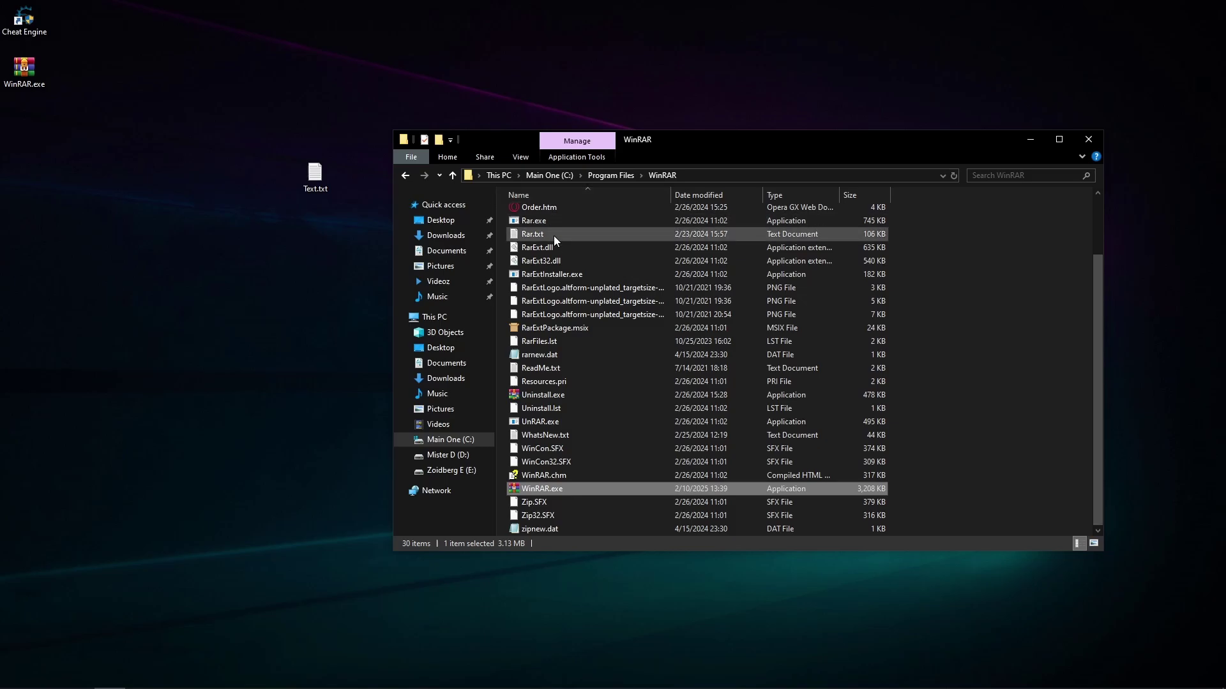
Delete the modified WinRAR.exe from the desktop, leaving the copy in the Program Files WinRAR folder in place.
{"action": "left_click", "coordinate": [207, 330]}
{"action": "right_click", "coordinate": [258, 291]}
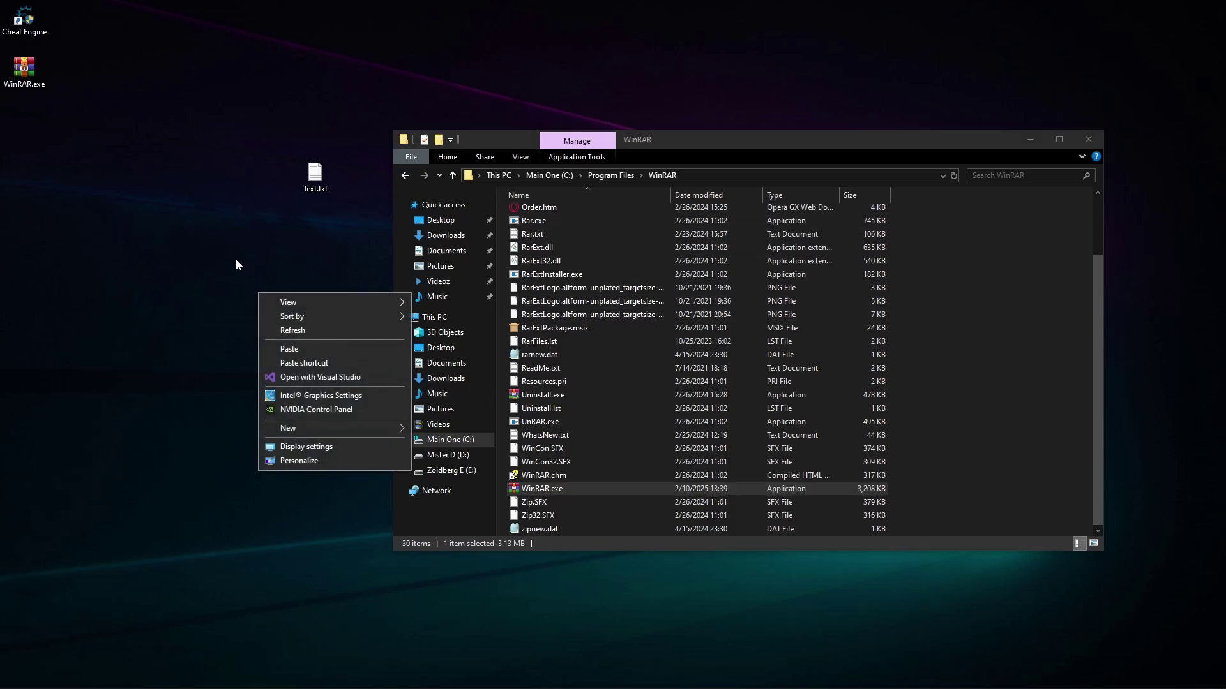
{"action": "left_click", "coordinate": [24, 70]}
{"action": "right_click", "coordinate": [16, 83]}
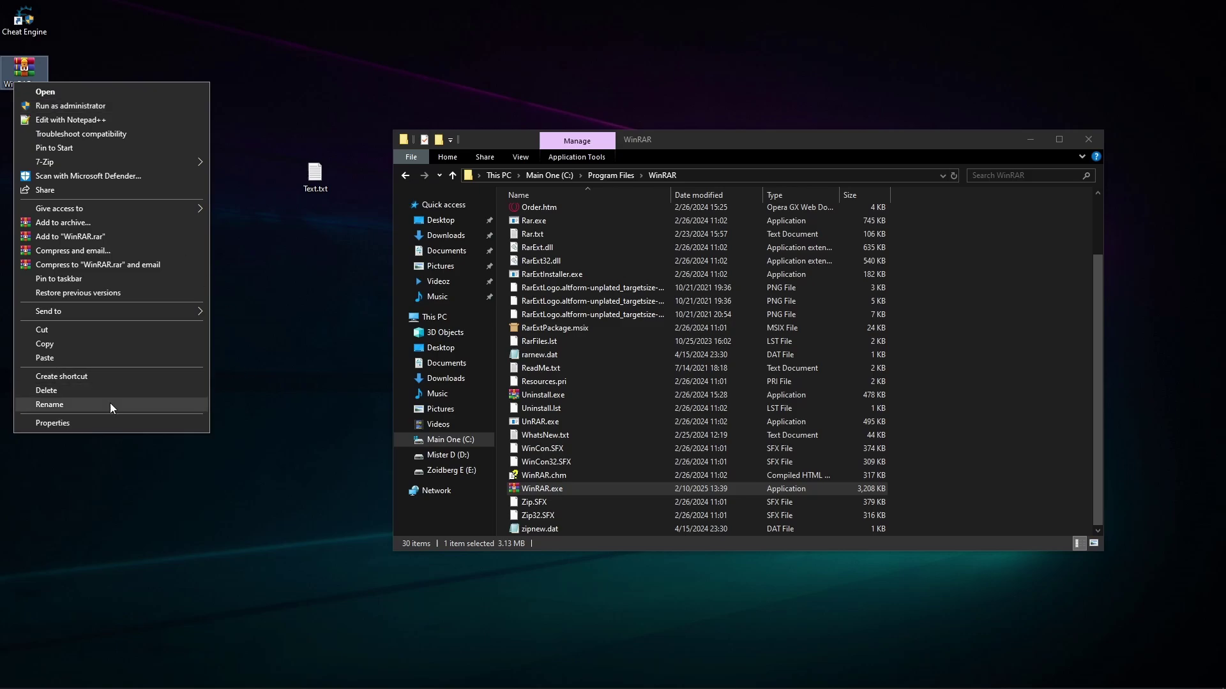
{"action": "left_click", "coordinate": [95, 390]}
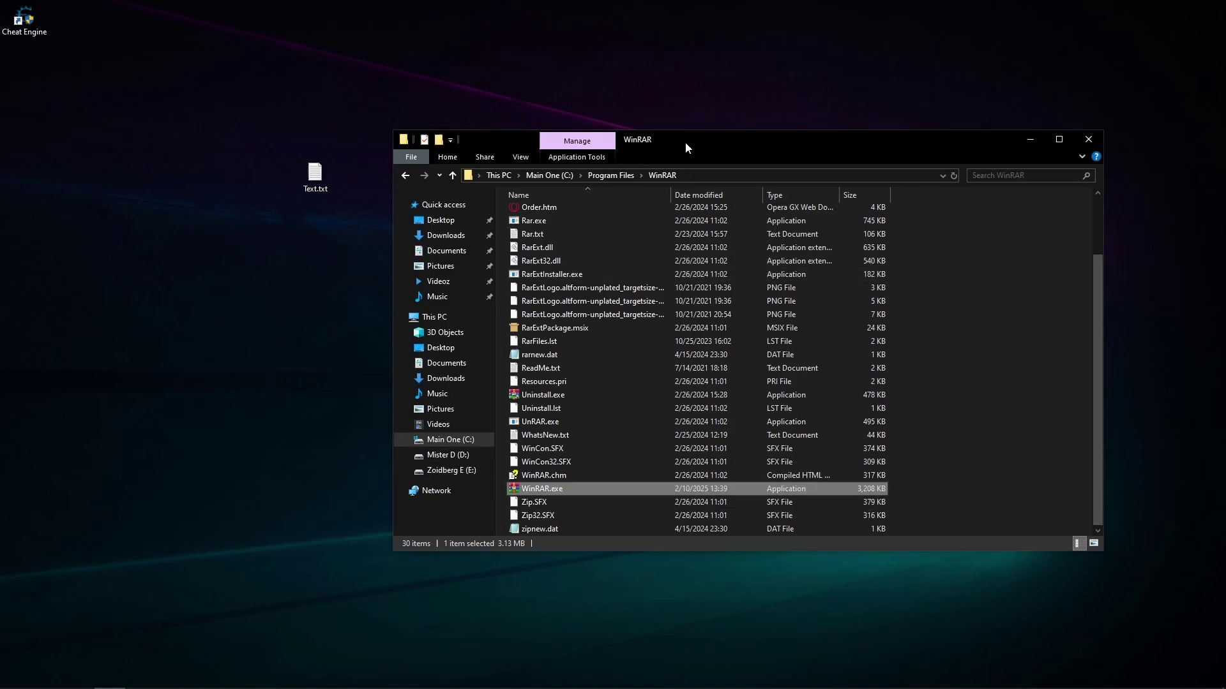
Create a new WinRAR archive on the desktop below Text.txt, keeping its default name.
{"action": "mouse_move", "coordinate": [685, 148]}
{"action": "left_mouse_down"}
{"action": "mouse_move", "coordinate": [771, 515]}
{"action": "mouse_move", "coordinate": [723, 55]}
{"action": "mouse_move", "coordinate": [609, 122]}
{"action": "mouse_move", "coordinate": [676, 149]}
{"action": "left_mouse_up"}
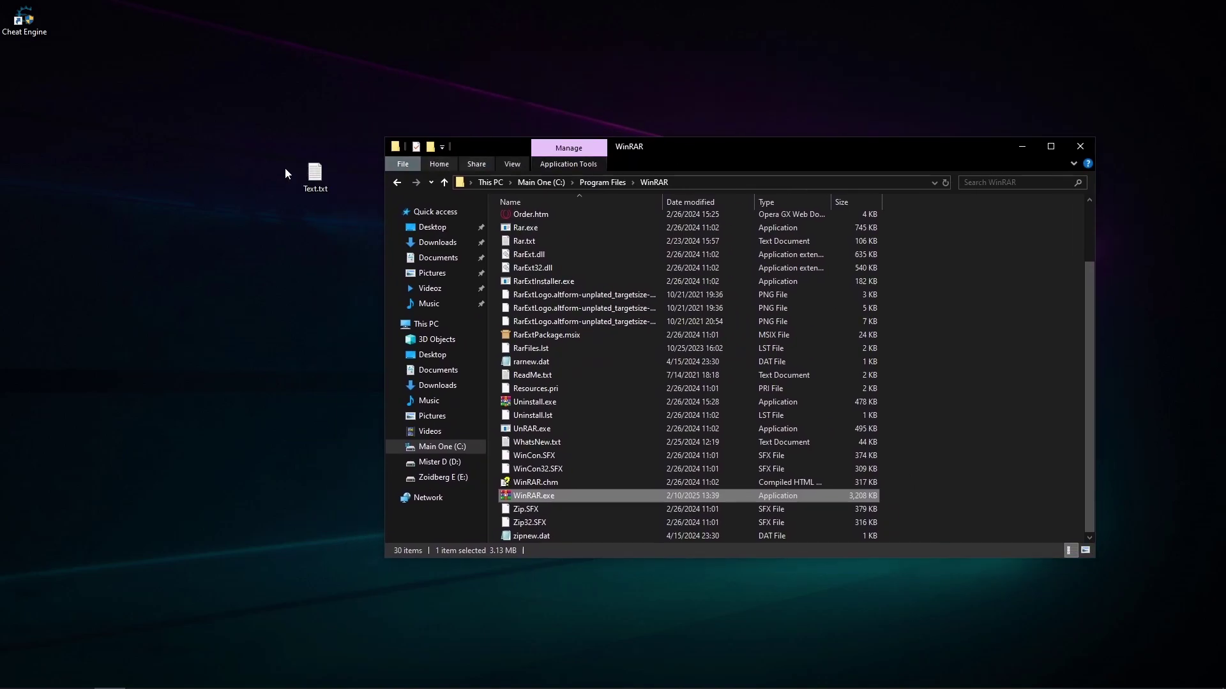
{"action": "left_click", "coordinate": [303, 184]}
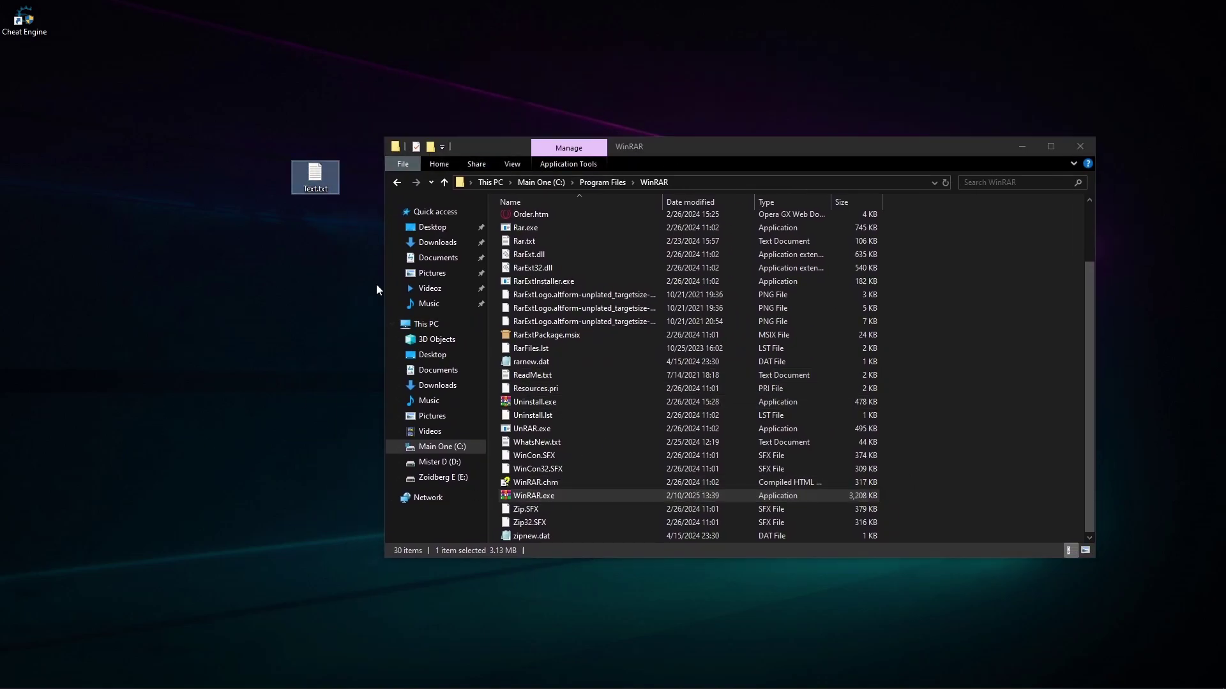
{"action": "left_click", "coordinate": [238, 447]}
{"action": "right_click", "coordinate": [297, 339]}
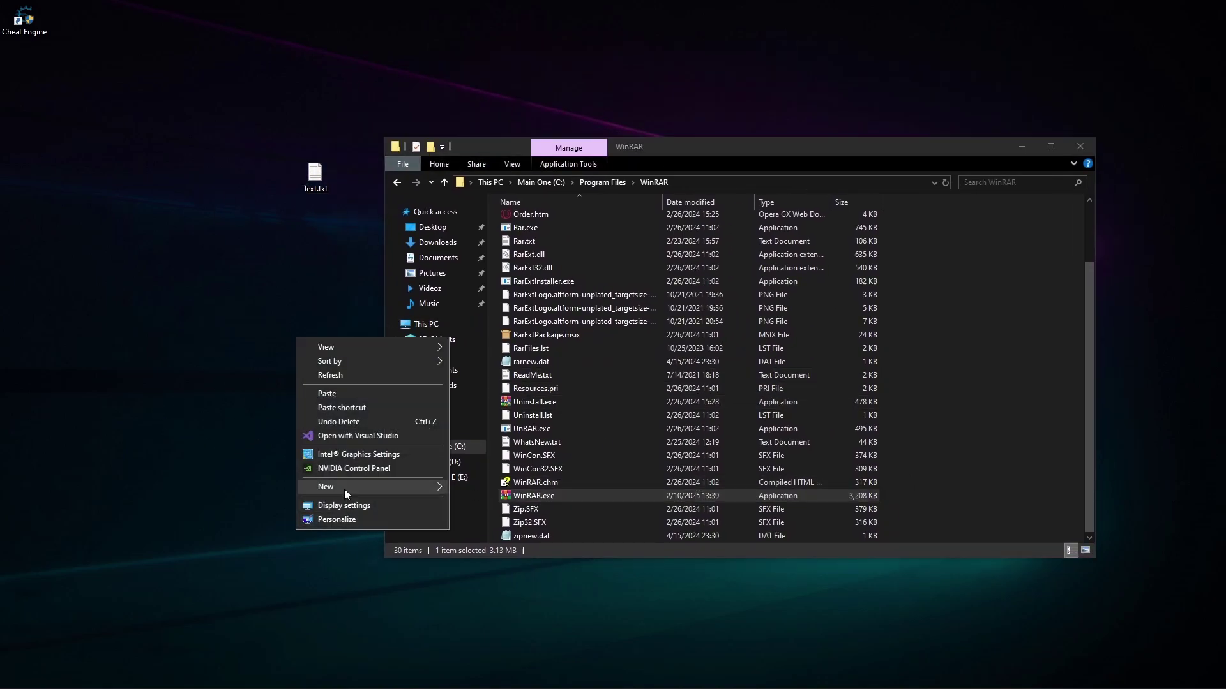
{"action": "mouse_move", "coordinate": [347, 492]}
{"action": "left_click", "coordinate": [483, 536]}
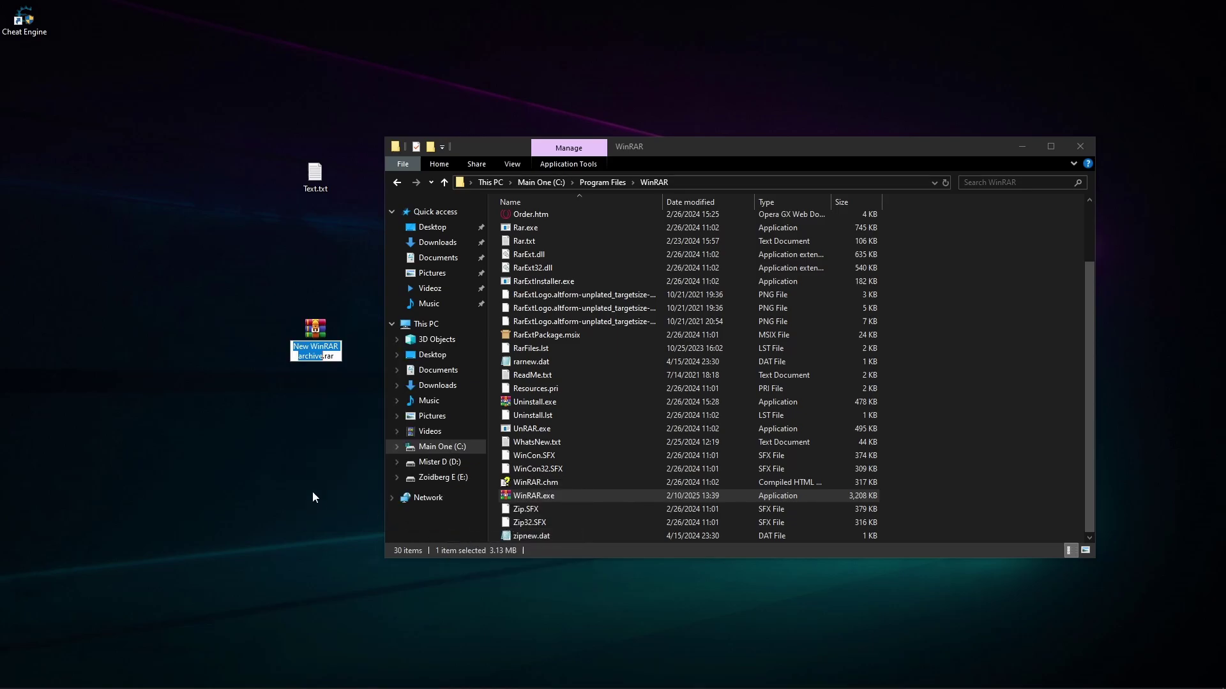
Open the new desktop archive in WinRAR, dismiss the pop-up window and close WinRAR.
{"action": "double_click", "coordinate": [306, 338]}
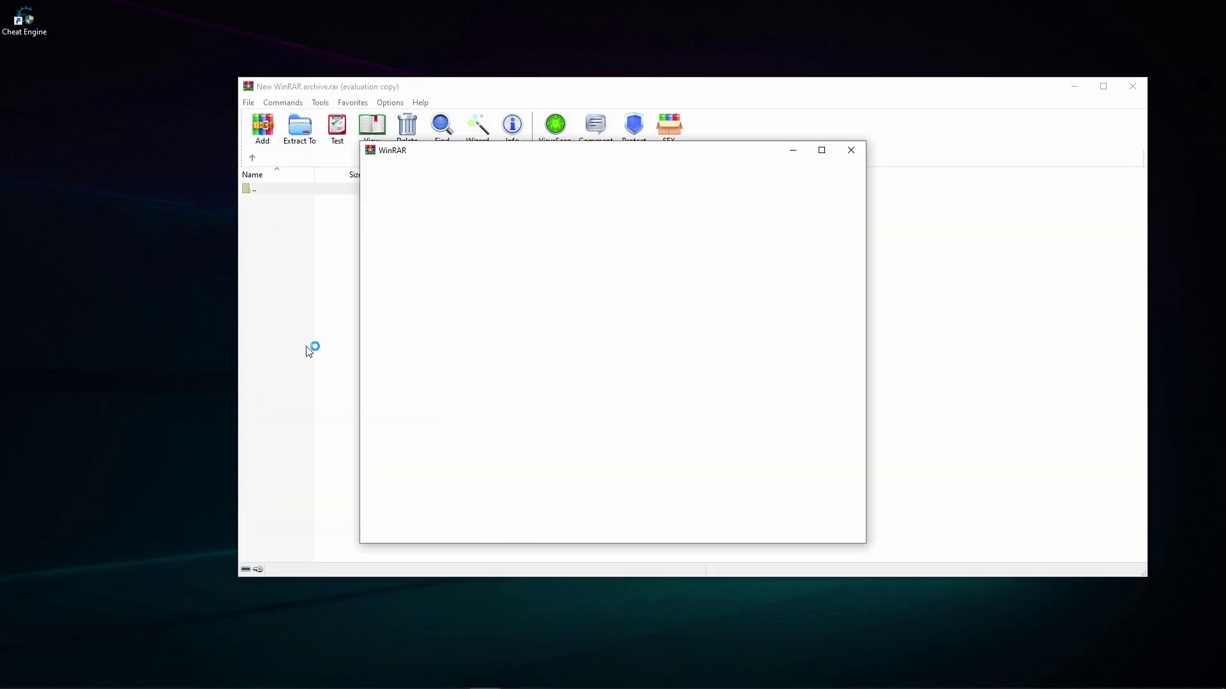
{"action": "left_click", "coordinate": [851, 150]}
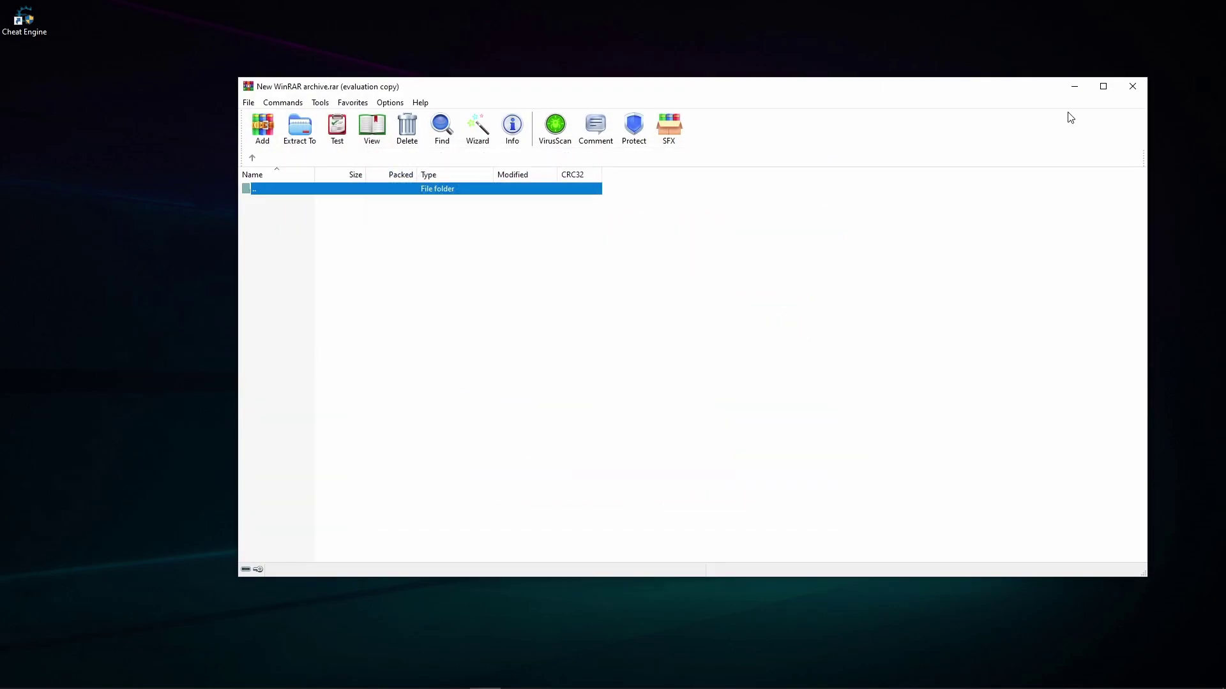
{"action": "left_click", "coordinate": [1132, 87]}
Reopen and close the desktop archive twice to check whether the purchase reminder still appears.
{"action": "double_click", "coordinate": [320, 339]}
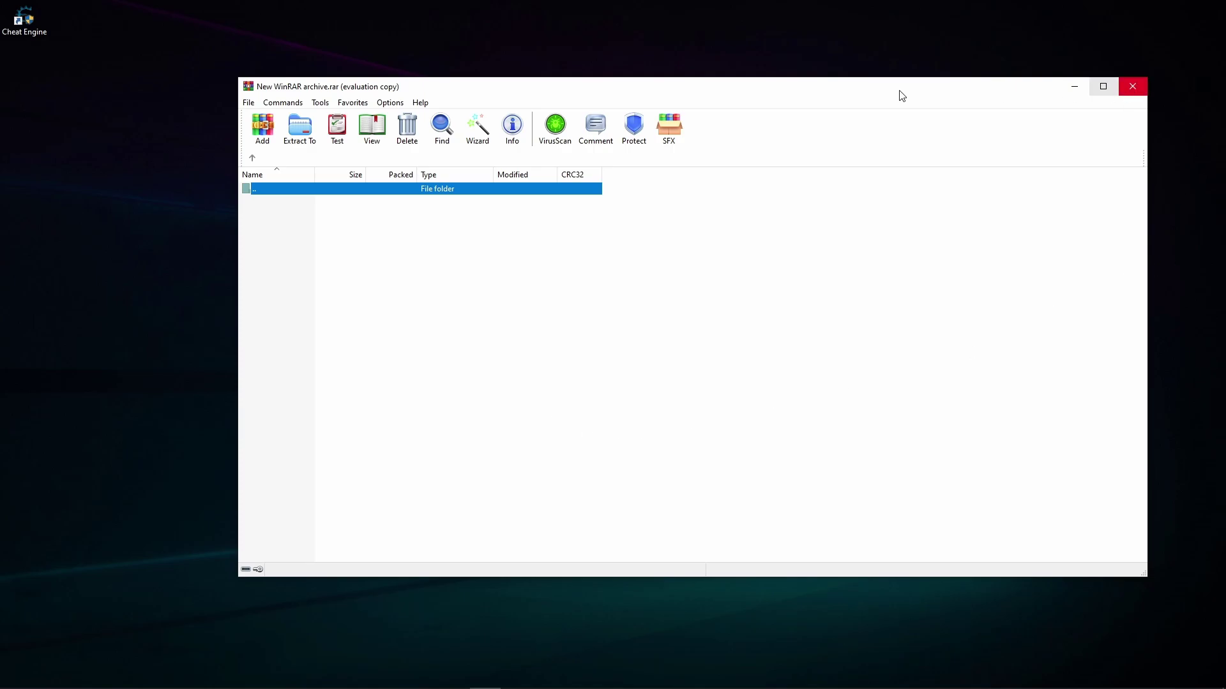
{"action": "left_click", "coordinate": [1133, 86]}
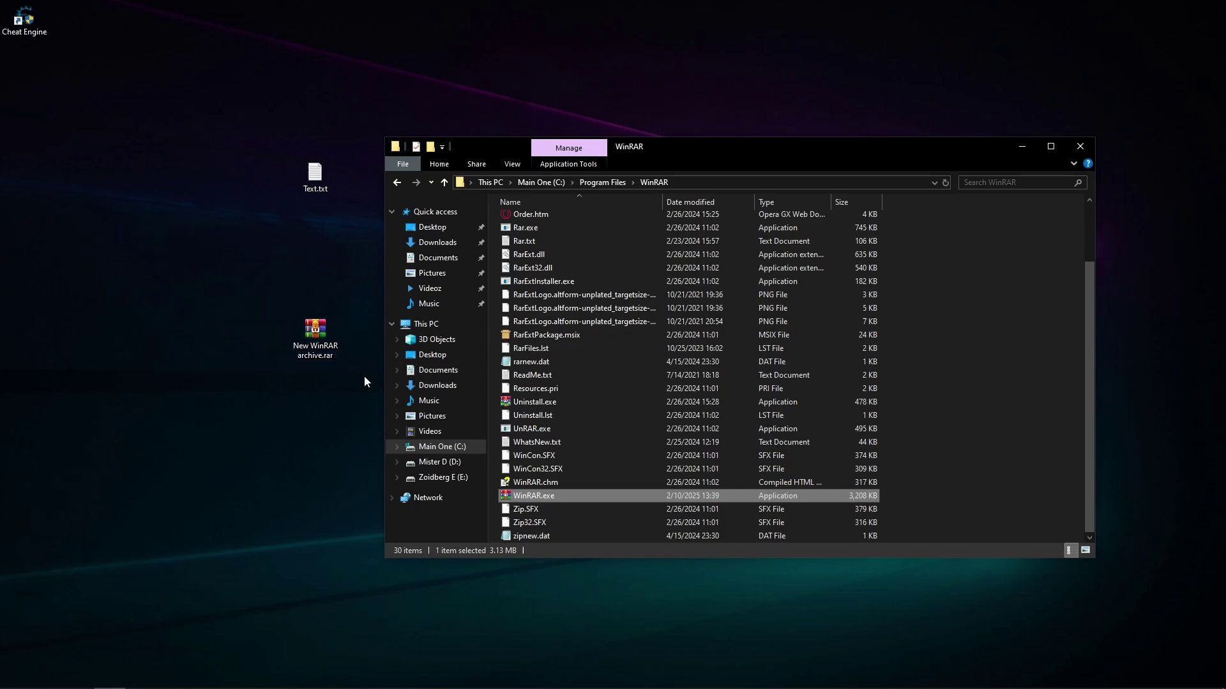
{"action": "left_click", "coordinate": [316, 356]}
{"action": "double_click", "coordinate": [315, 356]}
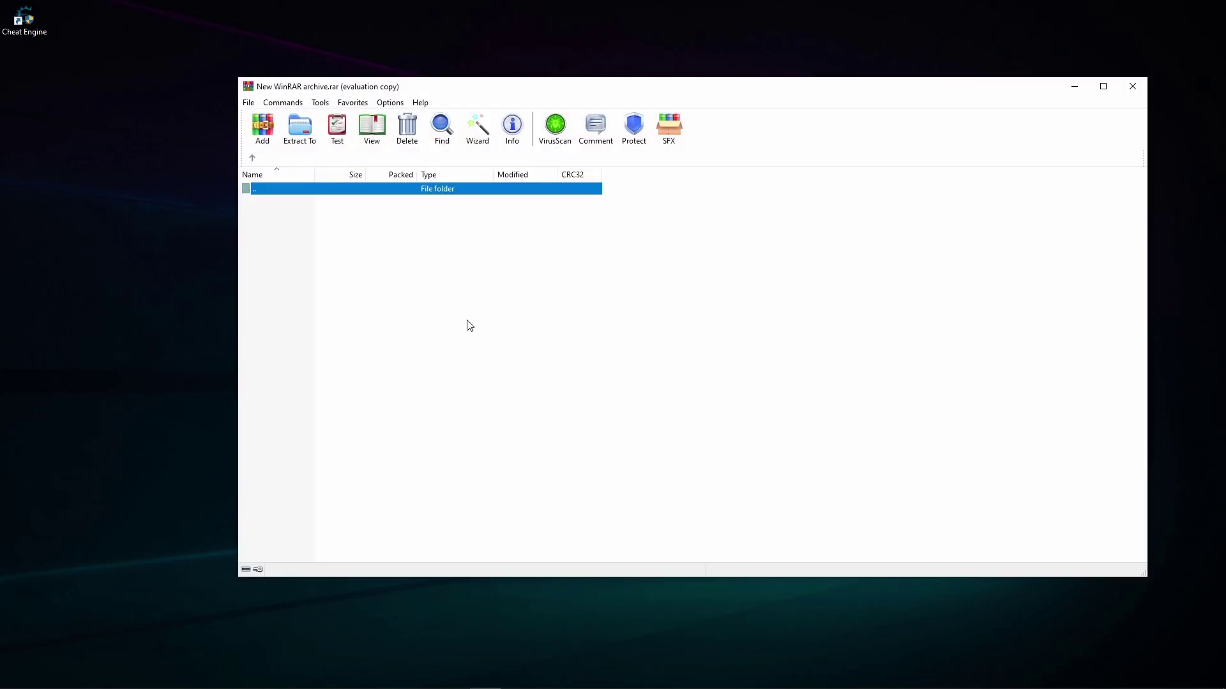
{"action": "left_click", "coordinate": [650, 254]}
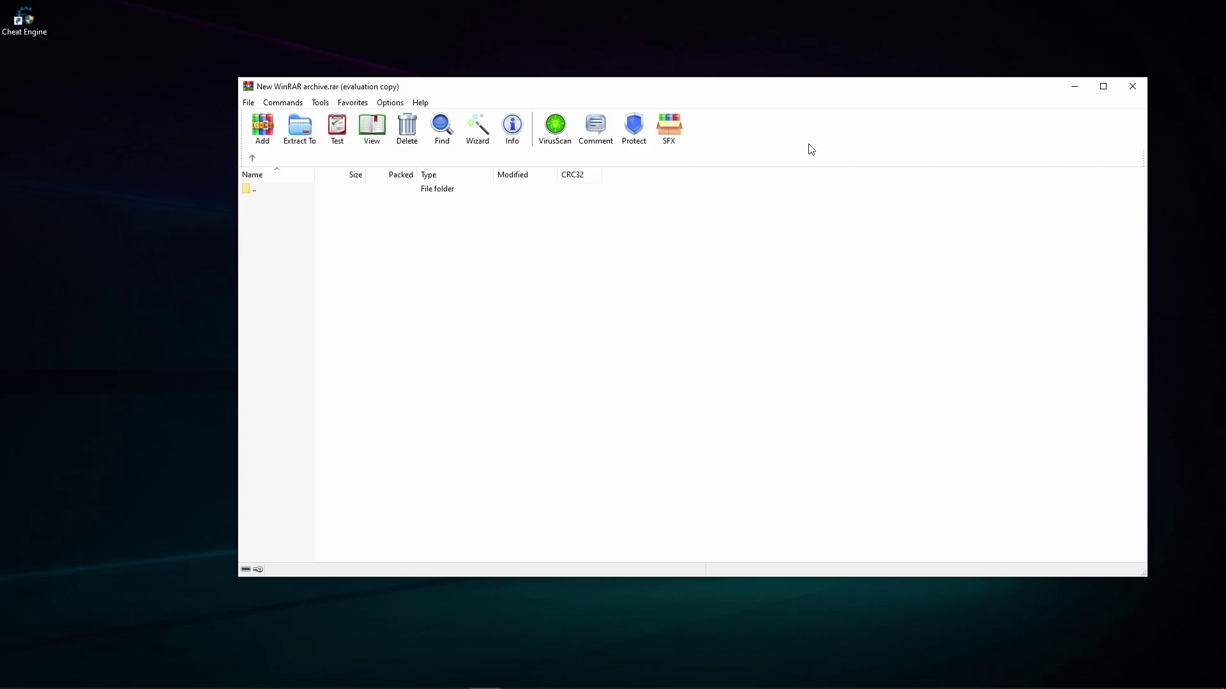
{"action": "left_click", "coordinate": [1139, 93]}
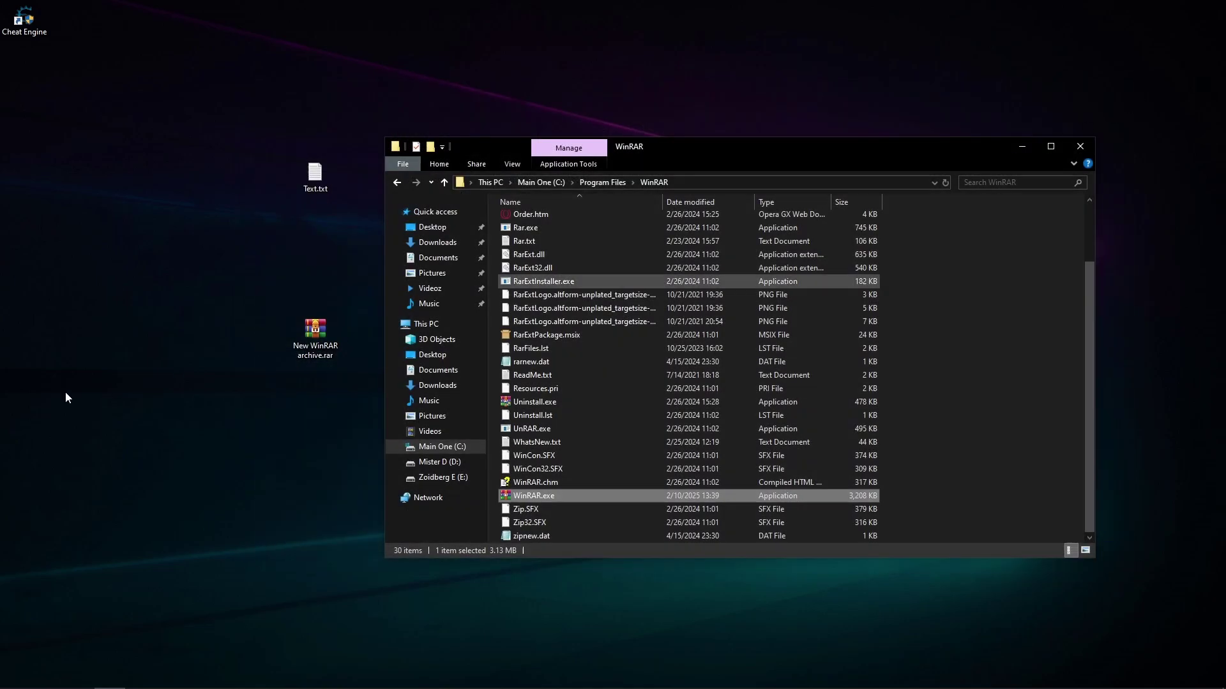